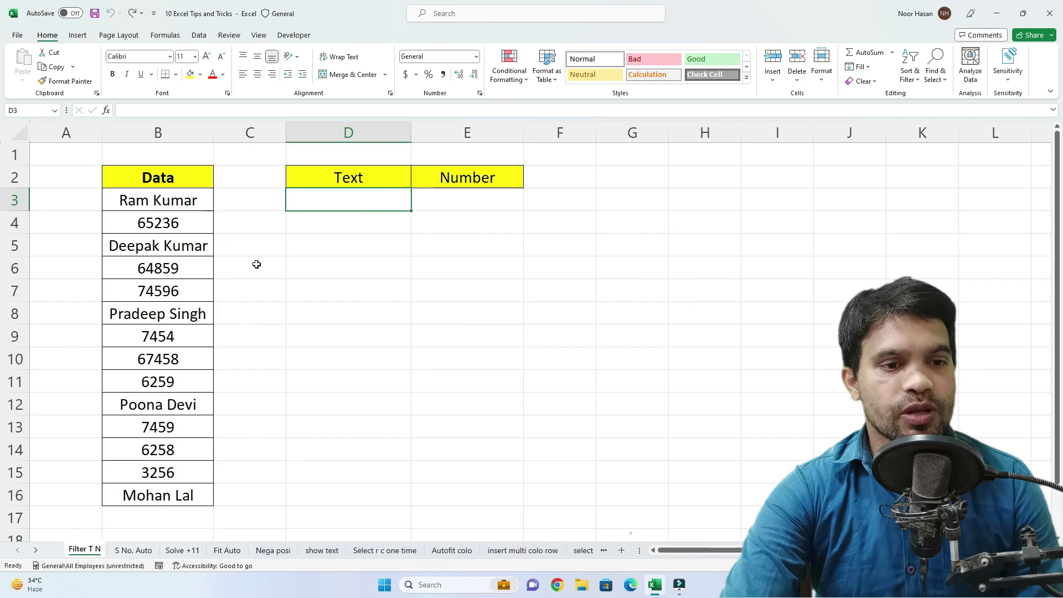
Step: Select individual names and numbers down the Data list in column B, ending on B9
{"action": "left_click", "coordinate": [160, 200]}
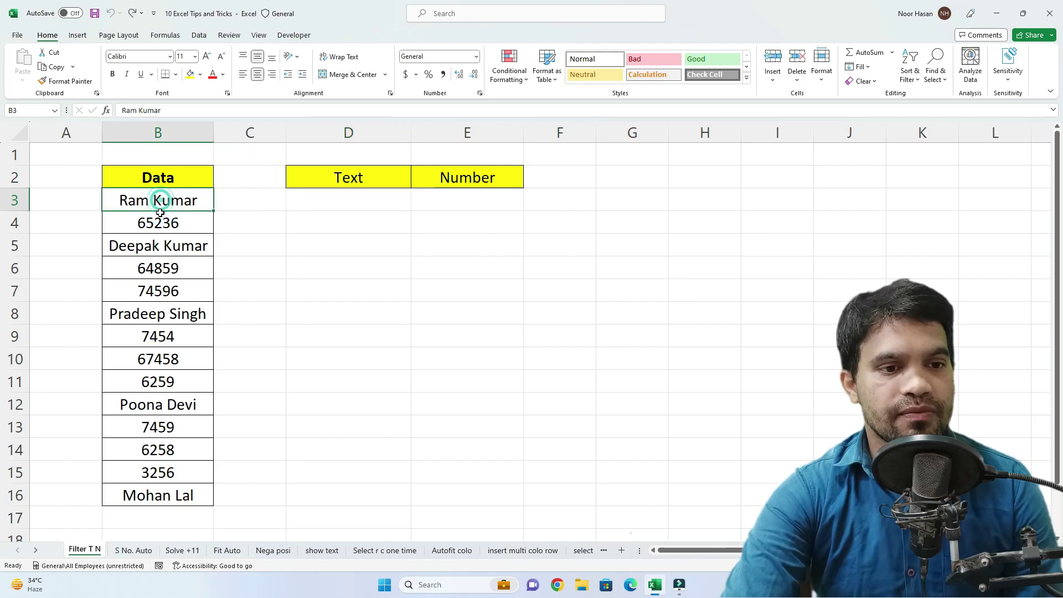
{"action": "left_click", "coordinate": [159, 221]}
{"action": "left_click", "coordinate": [159, 247]}
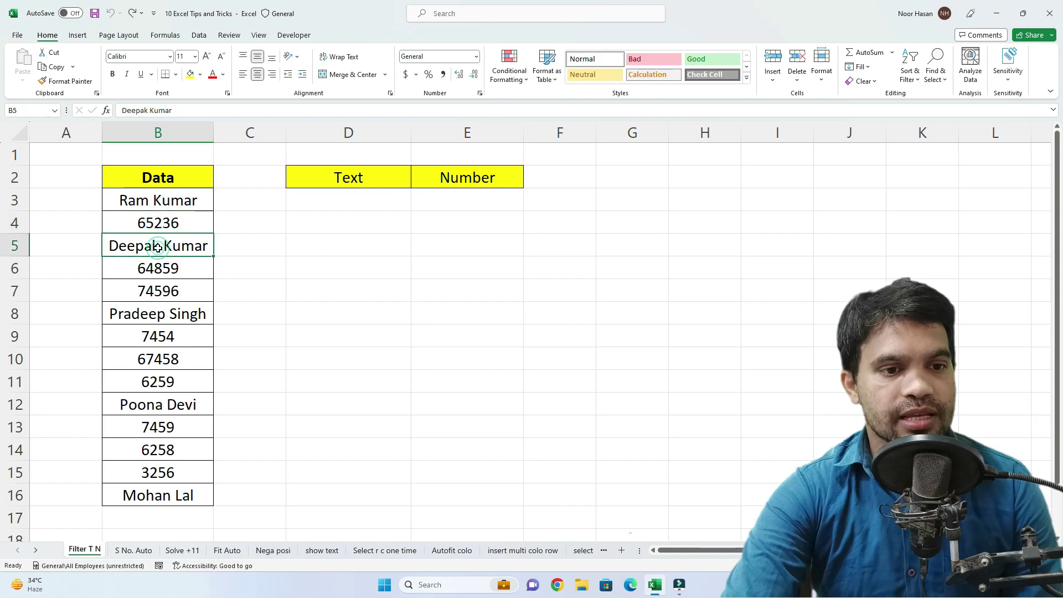
{"action": "left_click", "coordinate": [158, 269]}
{"action": "left_click", "coordinate": [161, 314]}
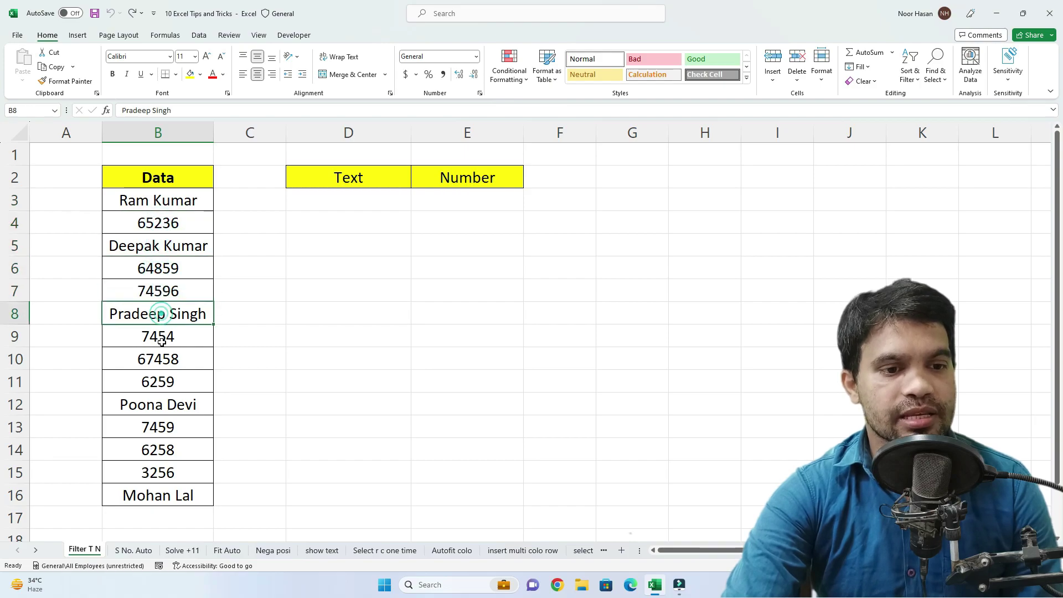
{"action": "left_click_drag", "start_coordinate": [161, 342], "coordinate": [160, 382]}
{"action": "left_click", "coordinate": [173, 342]}
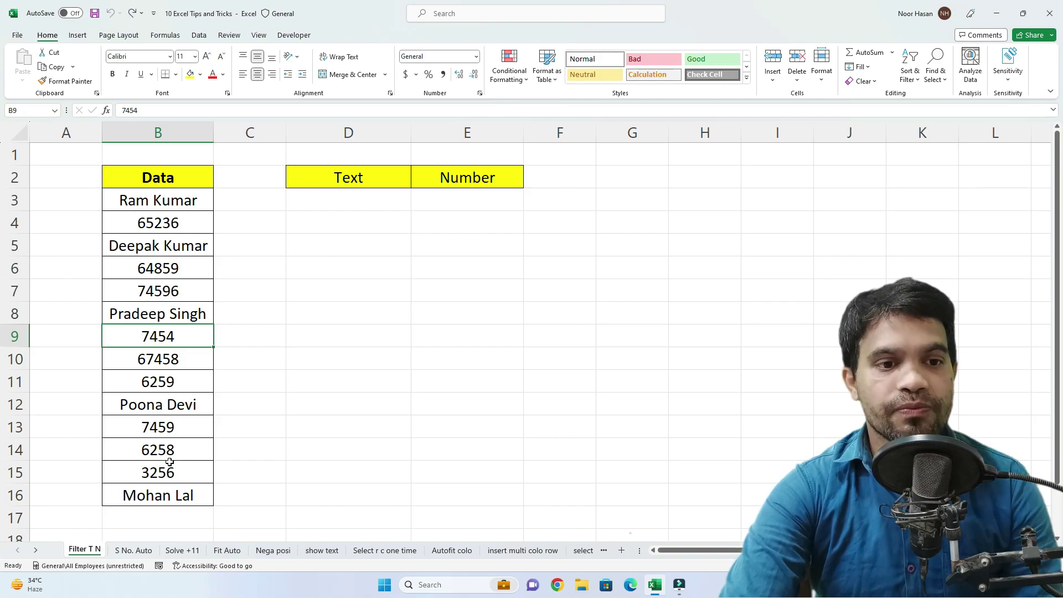
Step: Select the empty Text and Number cells, then select the whole Data list B3:B16
{"action": "left_click_drag", "start_coordinate": [359, 199], "coordinate": [365, 325]}
{"action": "left_click", "coordinate": [197, 317]}
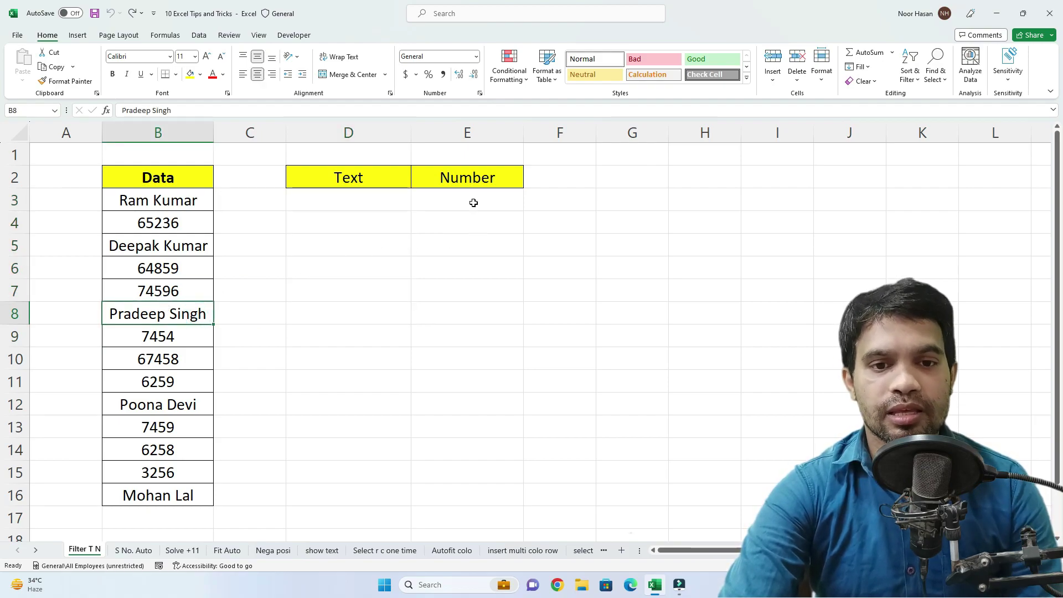
{"action": "left_click_drag", "start_coordinate": [472, 201], "coordinate": [479, 351]}
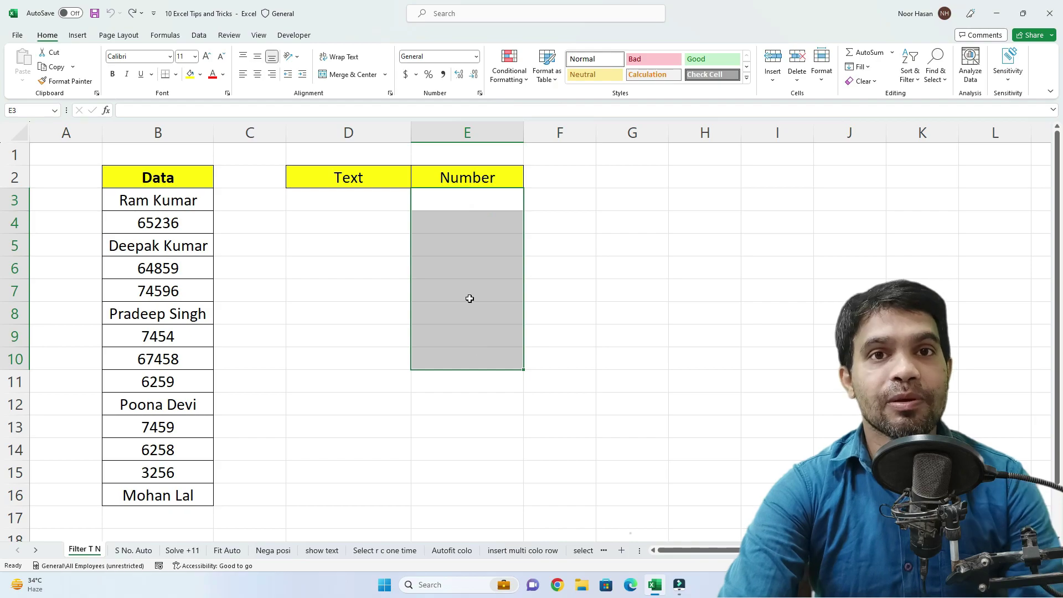
{"action": "left_click", "coordinate": [451, 291]}
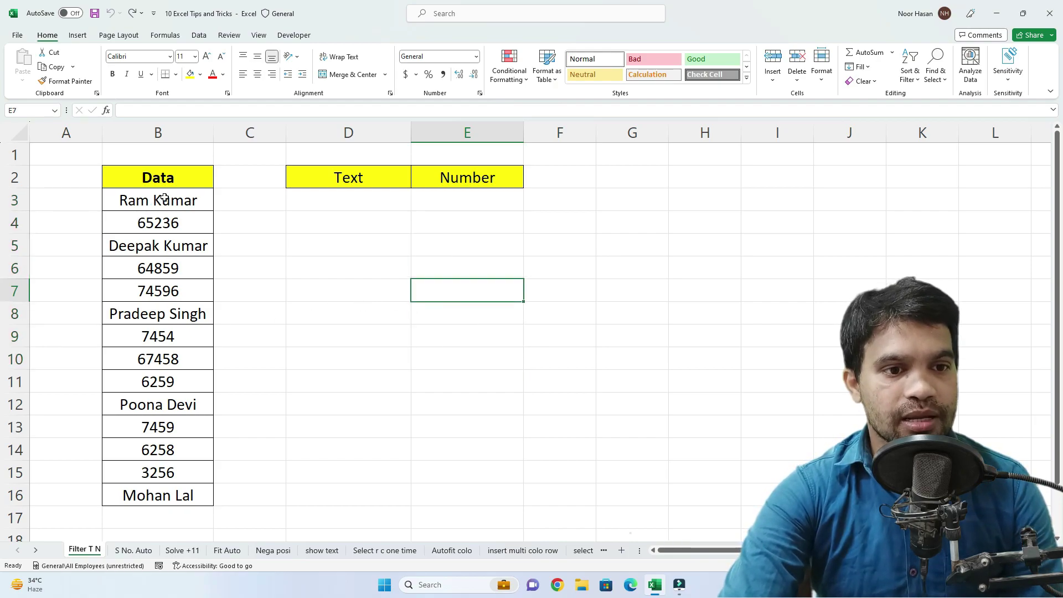
{"action": "left_click_drag", "start_coordinate": [164, 197], "coordinate": [162, 495]}
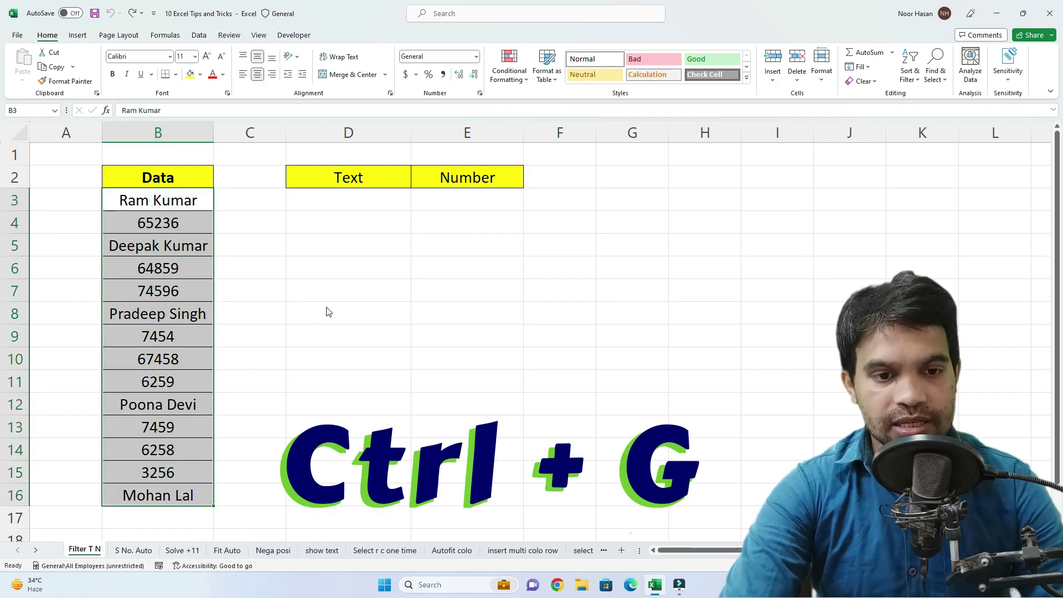
Step: Use Go To Special with Constants limited to Text to select only the names in B3:B16
{"action": "key", "text": "ctrl+g"}
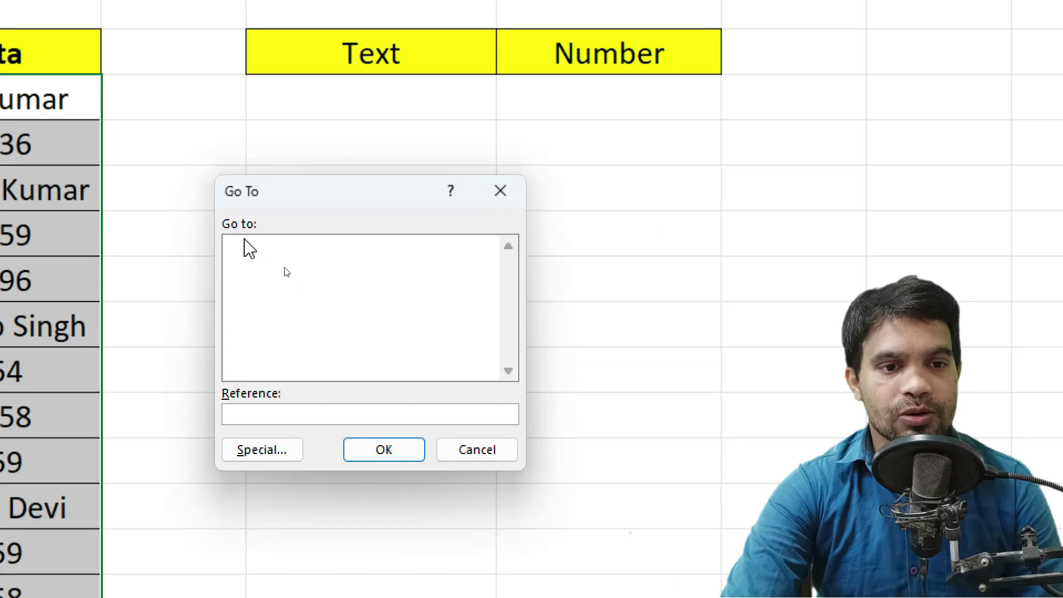
{"action": "left_click", "coordinate": [261, 449]}
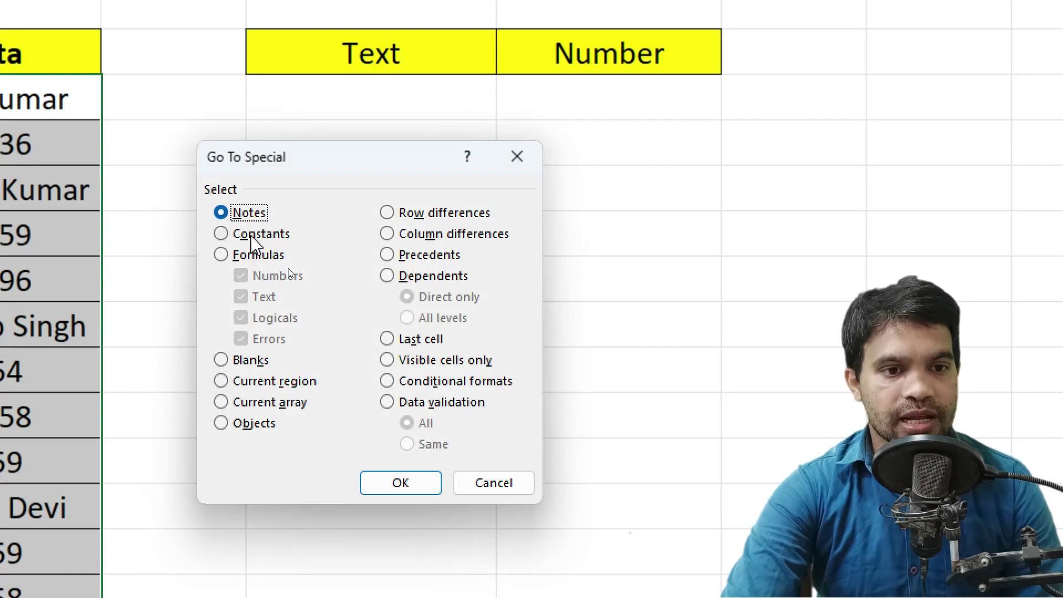
{"action": "left_click", "coordinate": [250, 235]}
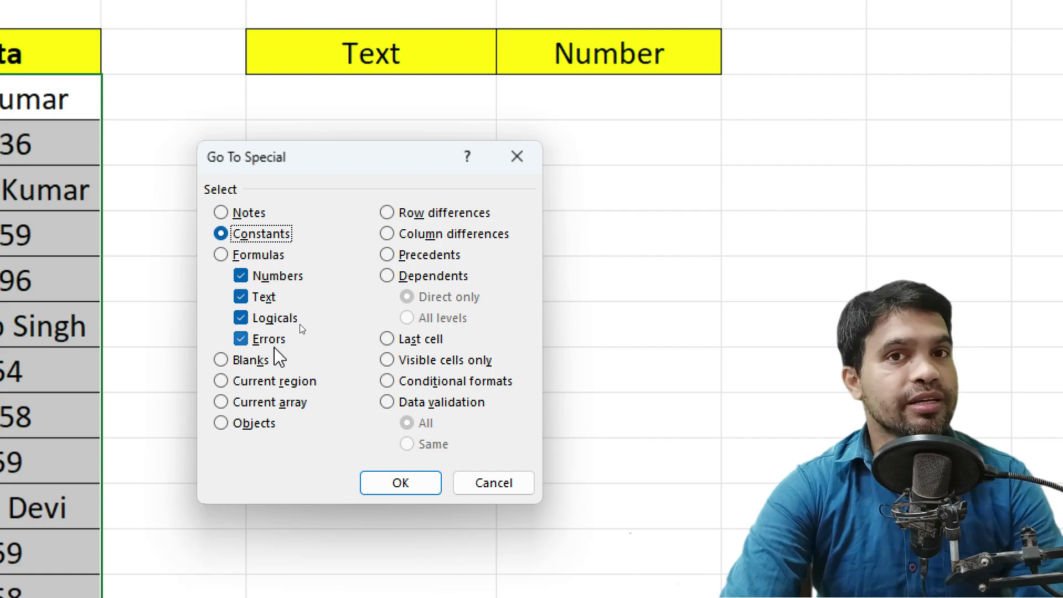
{"action": "left_click", "coordinate": [240, 276]}
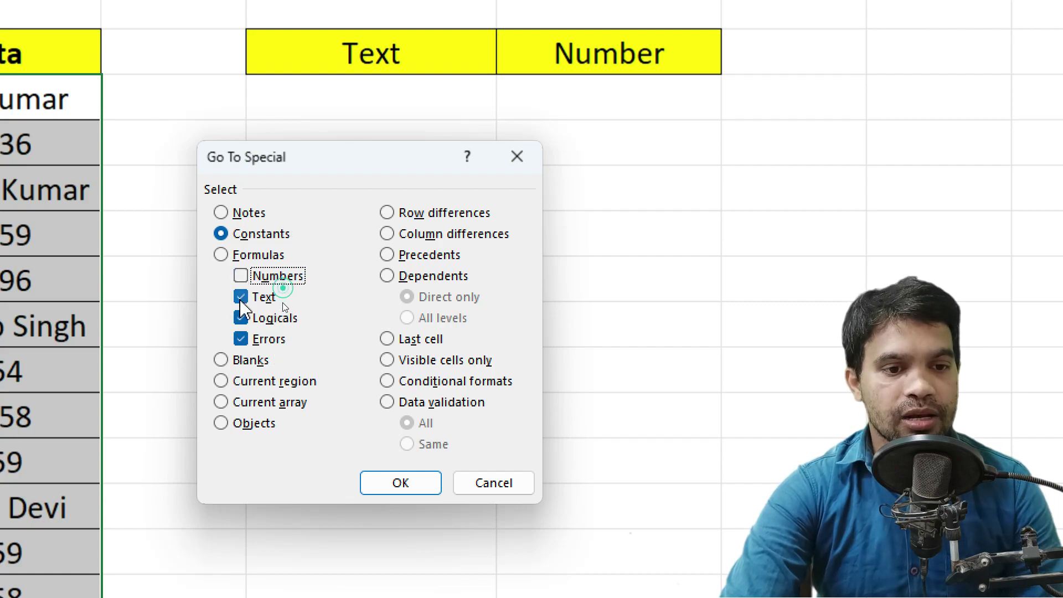
{"action": "left_click", "coordinate": [240, 318]}
{"action": "left_click", "coordinate": [241, 339]}
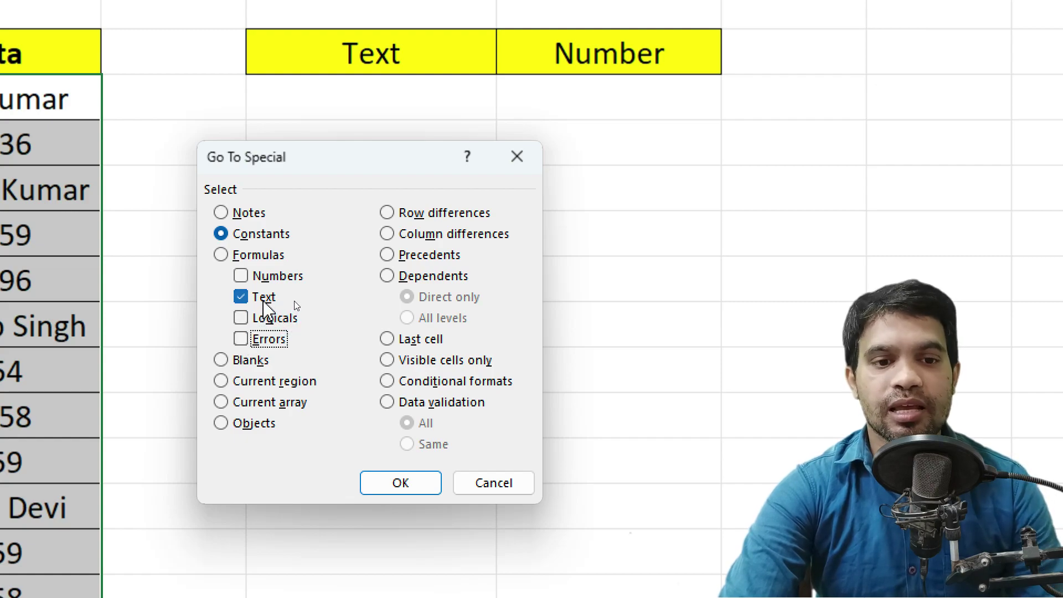
{"action": "left_click", "coordinate": [398, 484]}
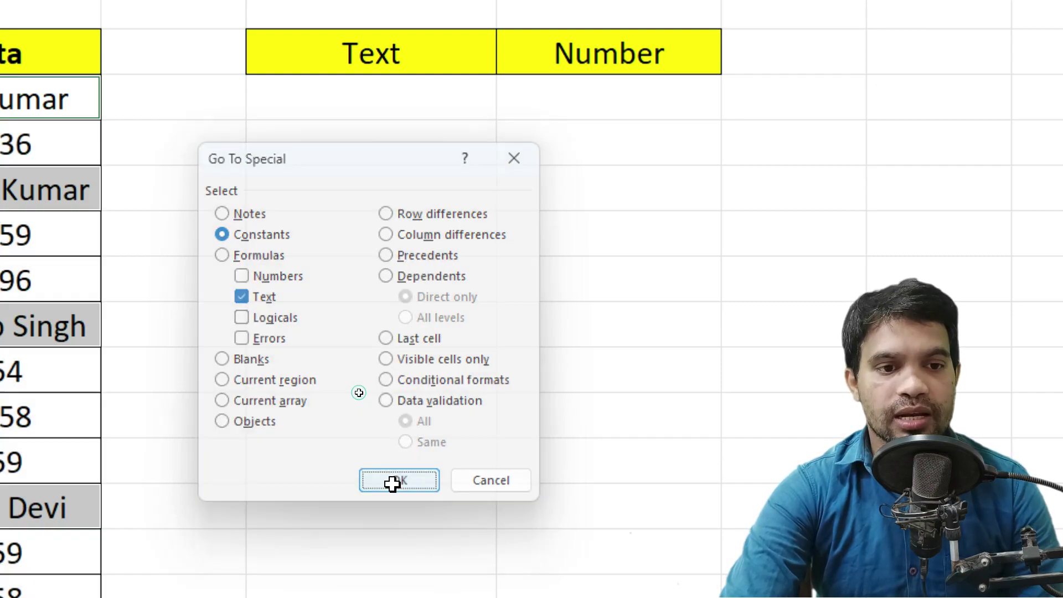
{"action": "key", "text": "alt"}
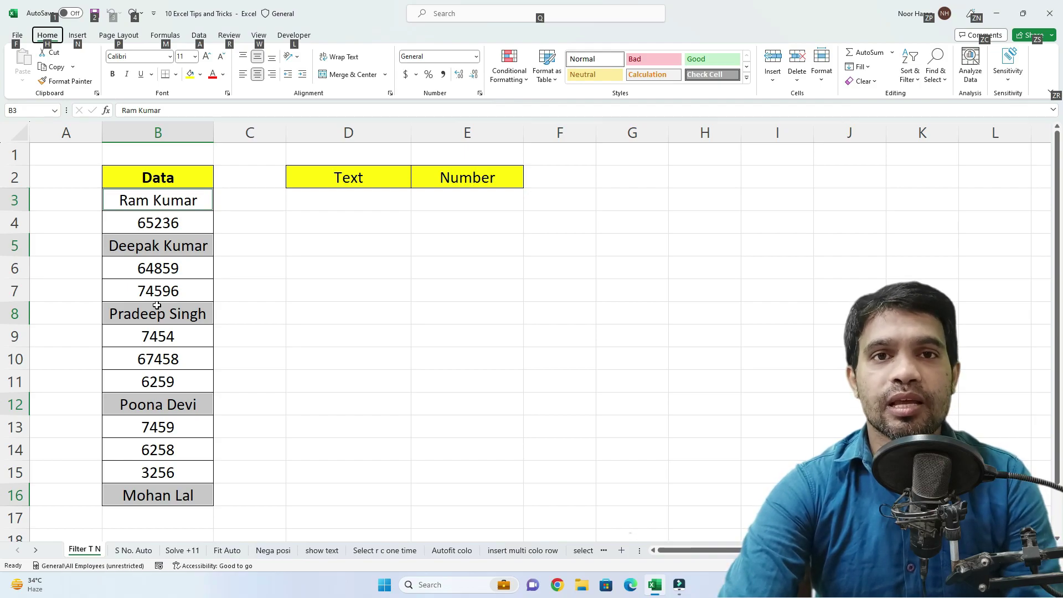
Step: Copy the selected names and paste them under the Text header starting at D3
{"action": "key", "text": "Escape"}
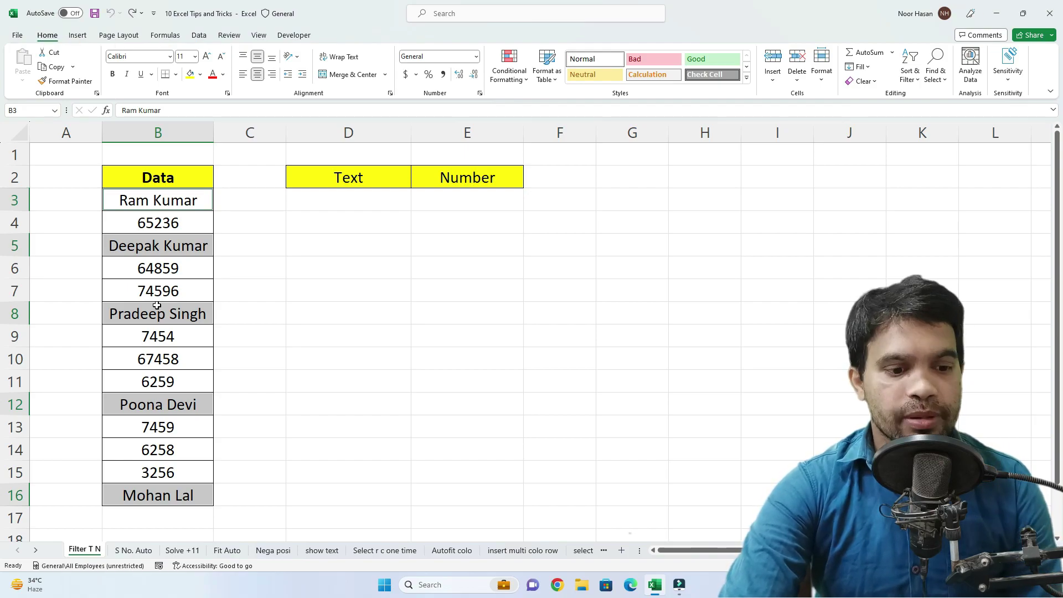
{"action": "key", "text": "ctrl+c"}
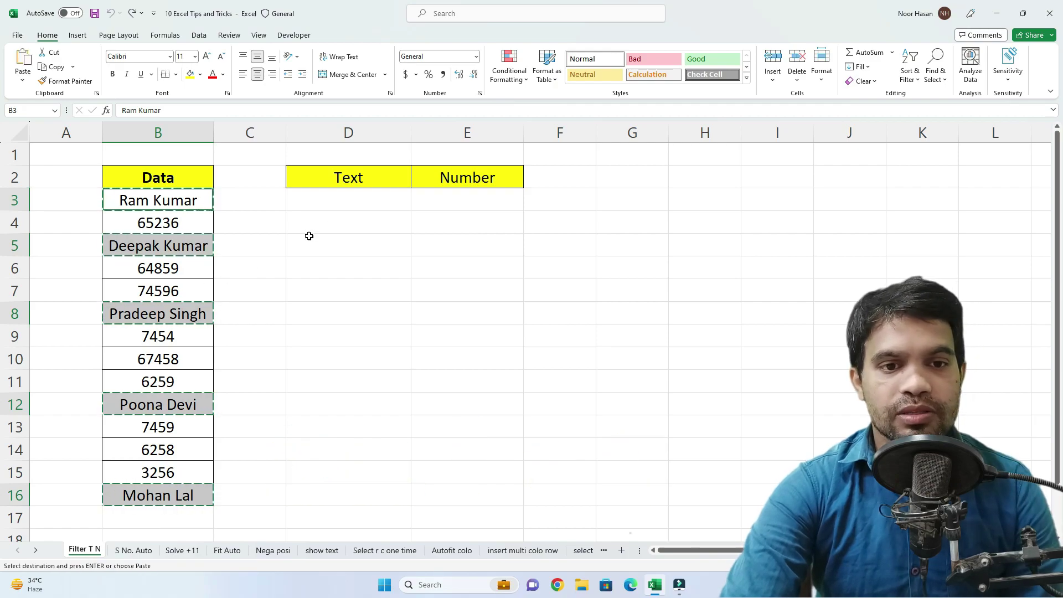
{"action": "left_click", "coordinate": [351, 206]}
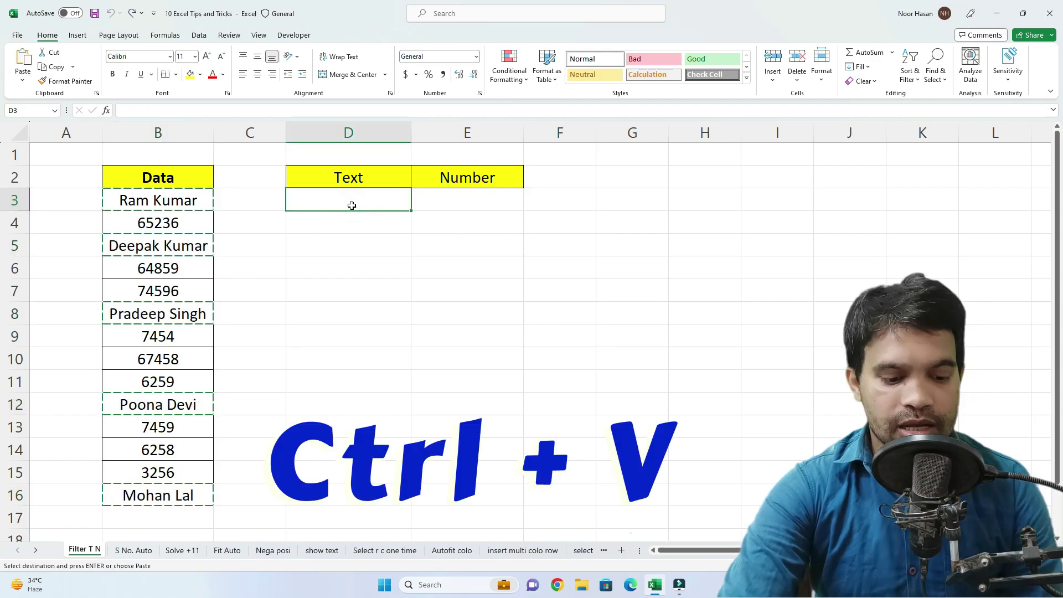
{"action": "key", "text": "ctrl+v"}
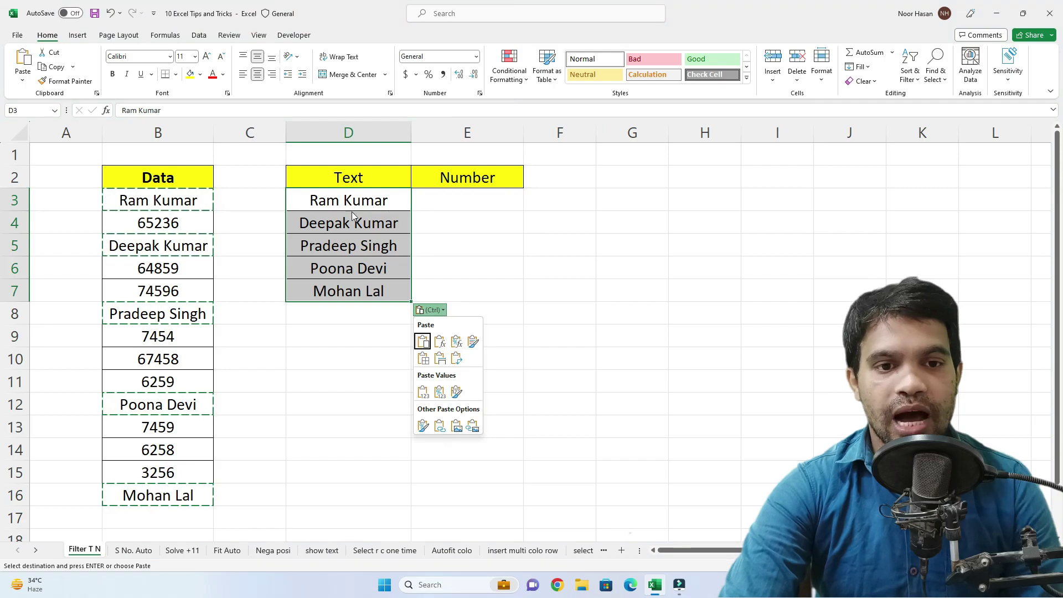
{"action": "key", "text": "Escape"}
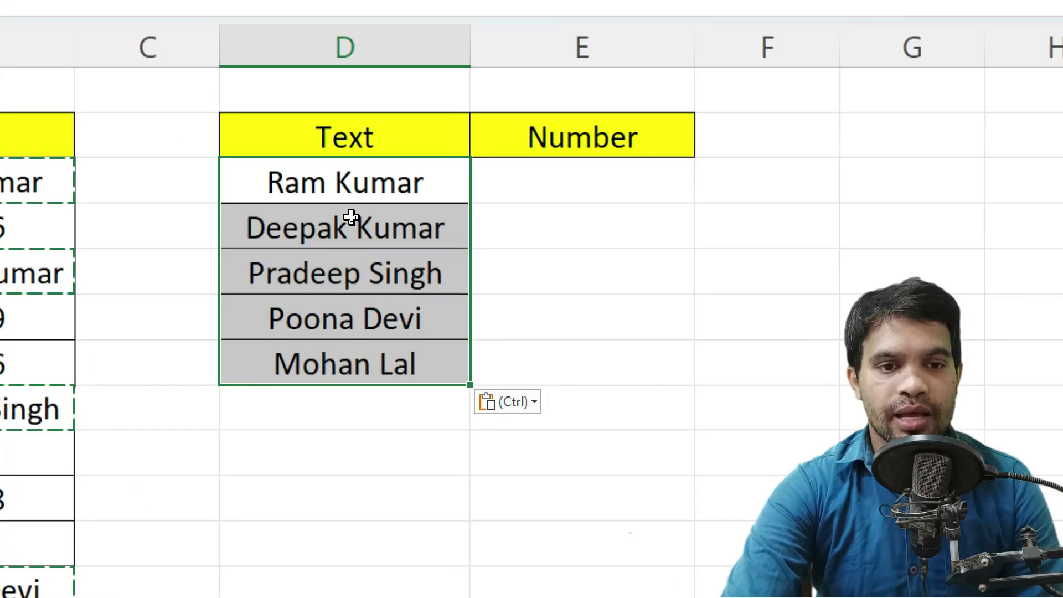
Step: End copy mode and reselect the whole Data list B3:B16
{"action": "key", "text": "alt"}
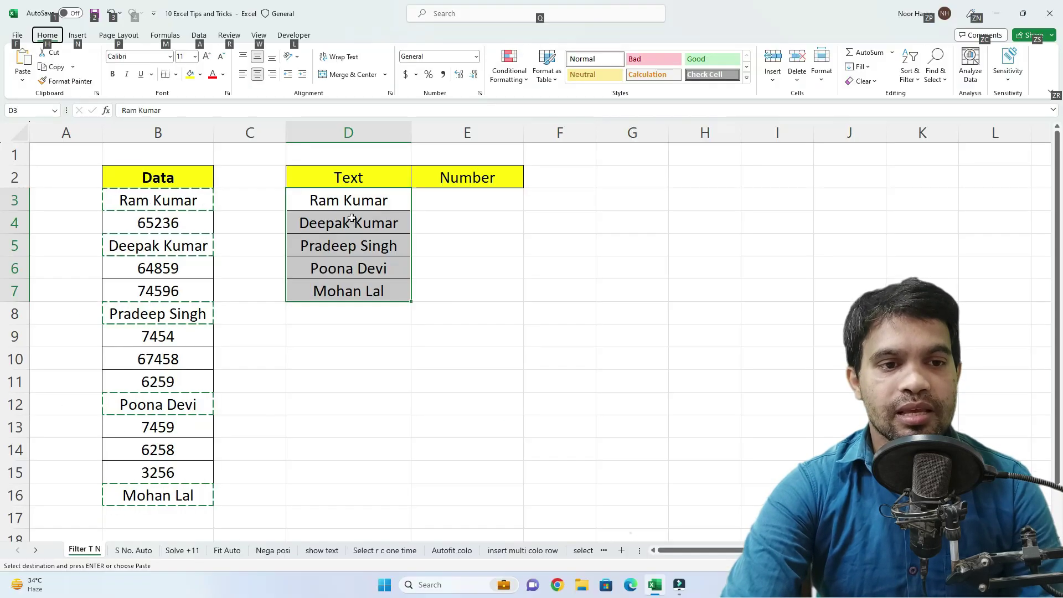
{"action": "key", "text": "alt"}
{"action": "key", "text": "Escape"}
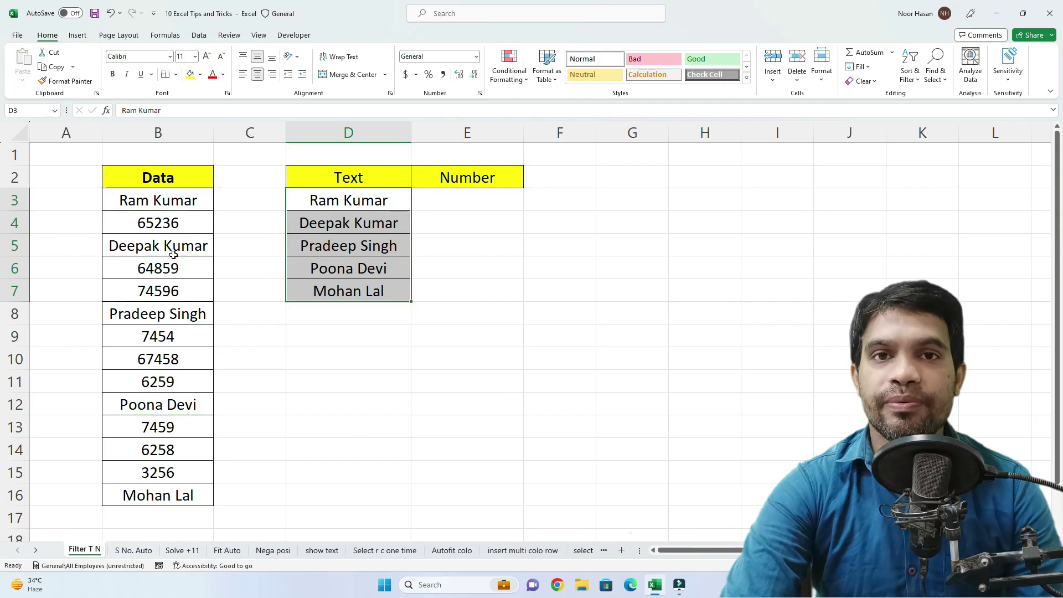
{"action": "left_click_drag", "start_coordinate": [167, 200], "coordinate": [172, 489]}
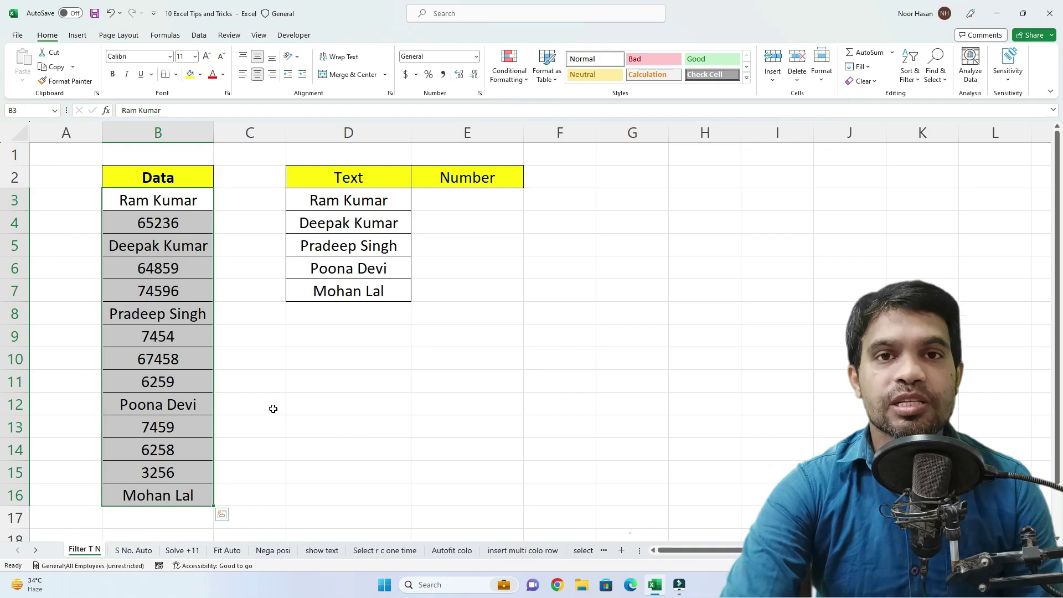
Step: Use Go To Special with Constants limited to Numbers to select only the Data list's numbers
{"action": "key", "text": "ctrl+g"}
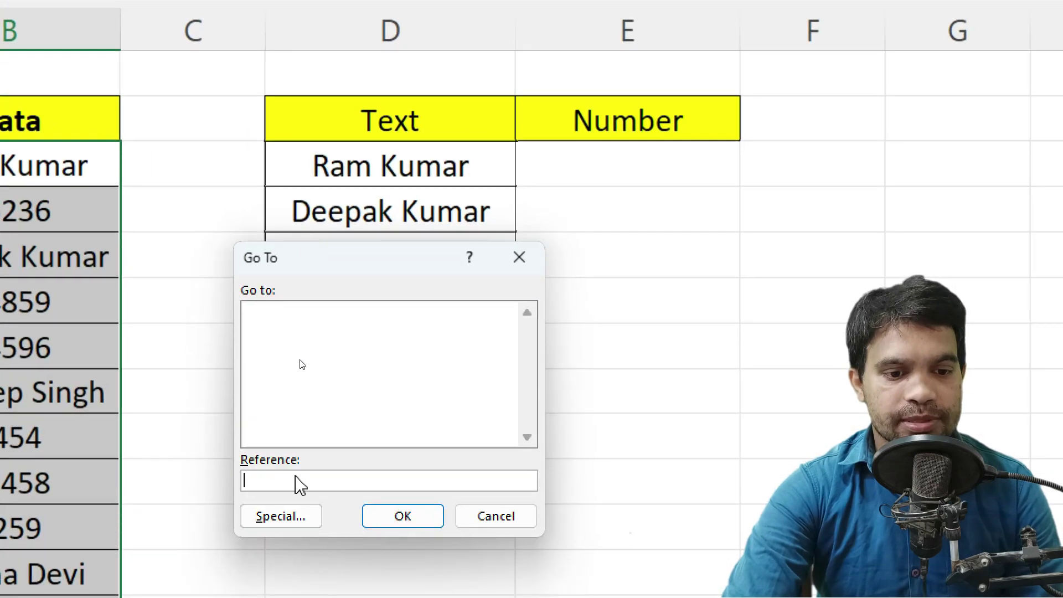
{"action": "left_click", "coordinate": [283, 521]}
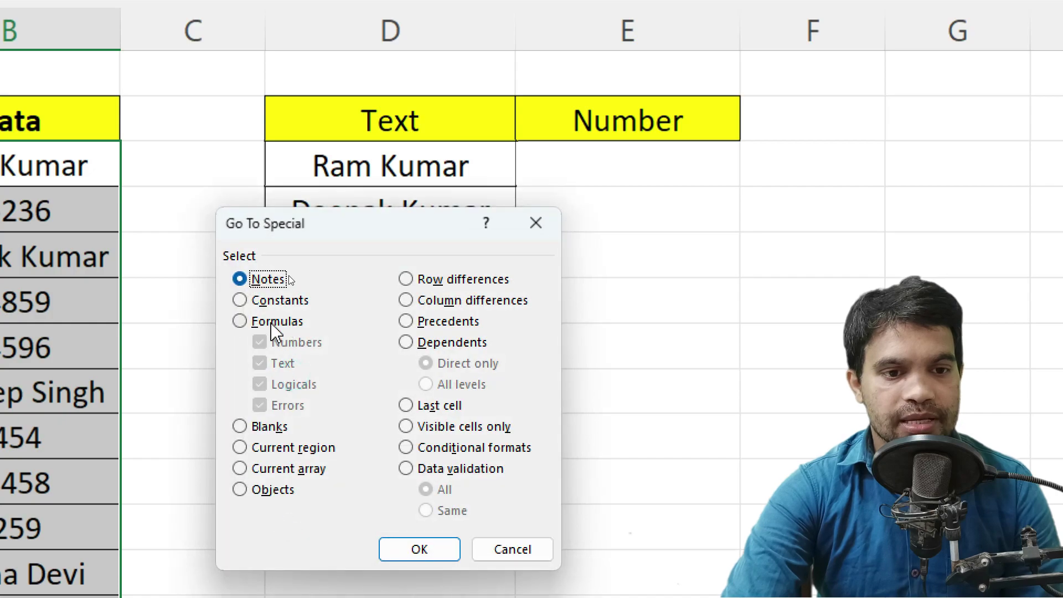
{"action": "left_click", "coordinate": [276, 301]}
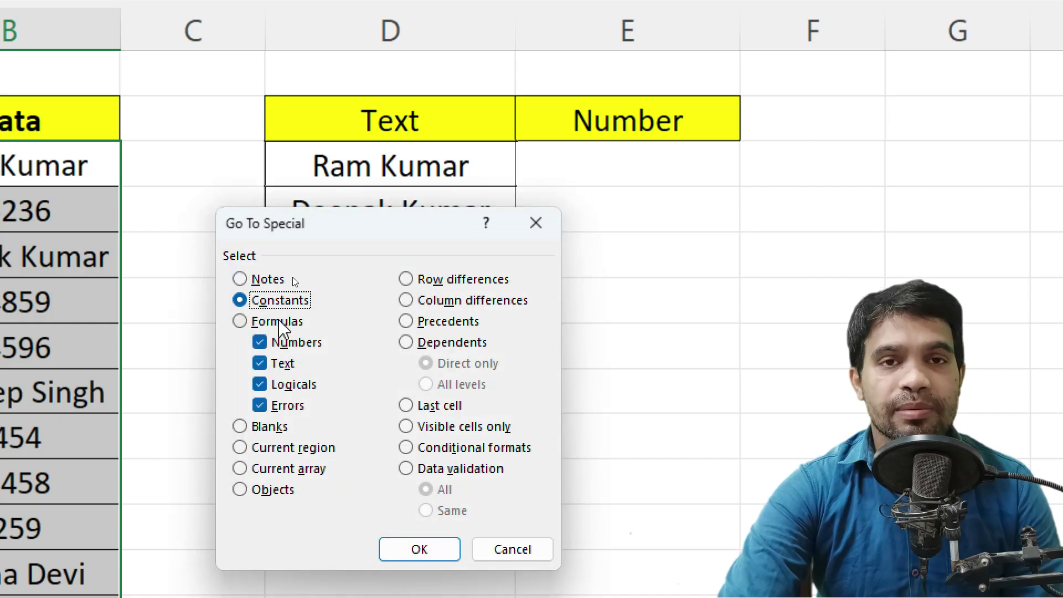
{"action": "left_click", "coordinate": [259, 363]}
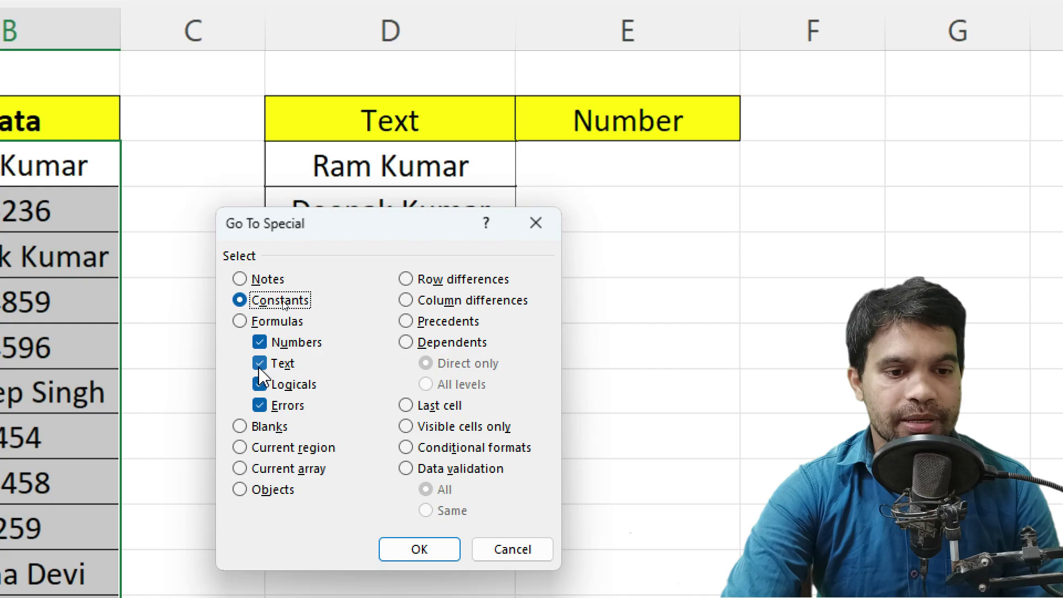
{"action": "left_click", "coordinate": [260, 406]}
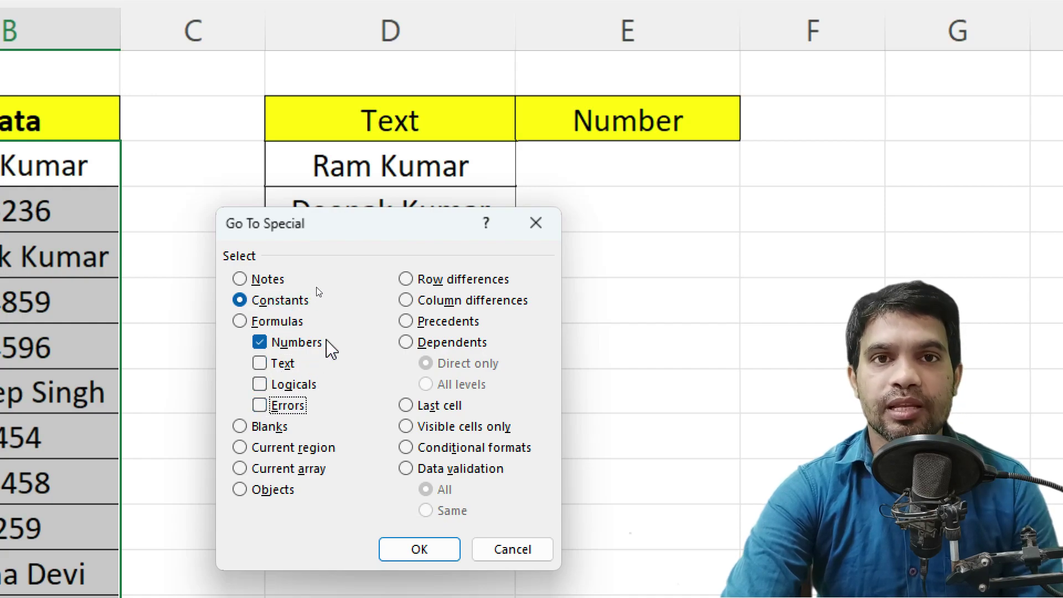
{"action": "left_click", "coordinate": [425, 547]}
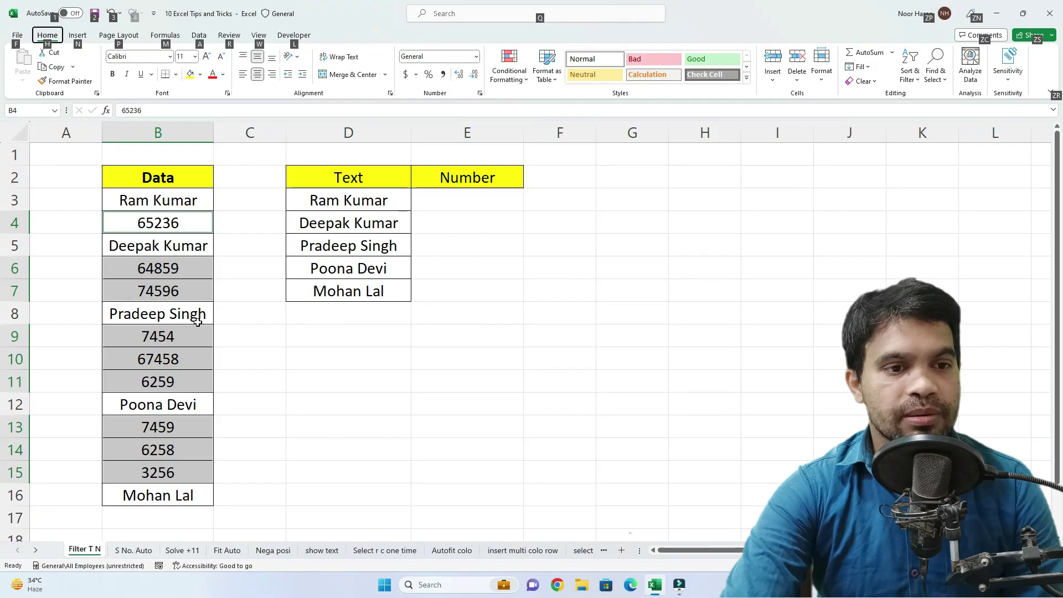
{"action": "key", "text": "alt"}
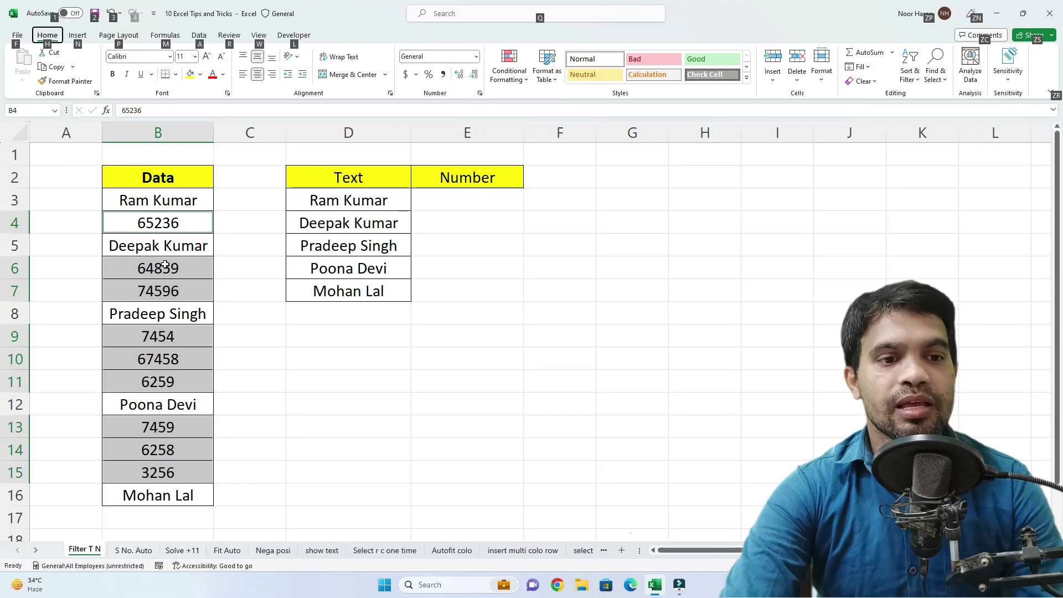
{"action": "key", "text": "Escape"}
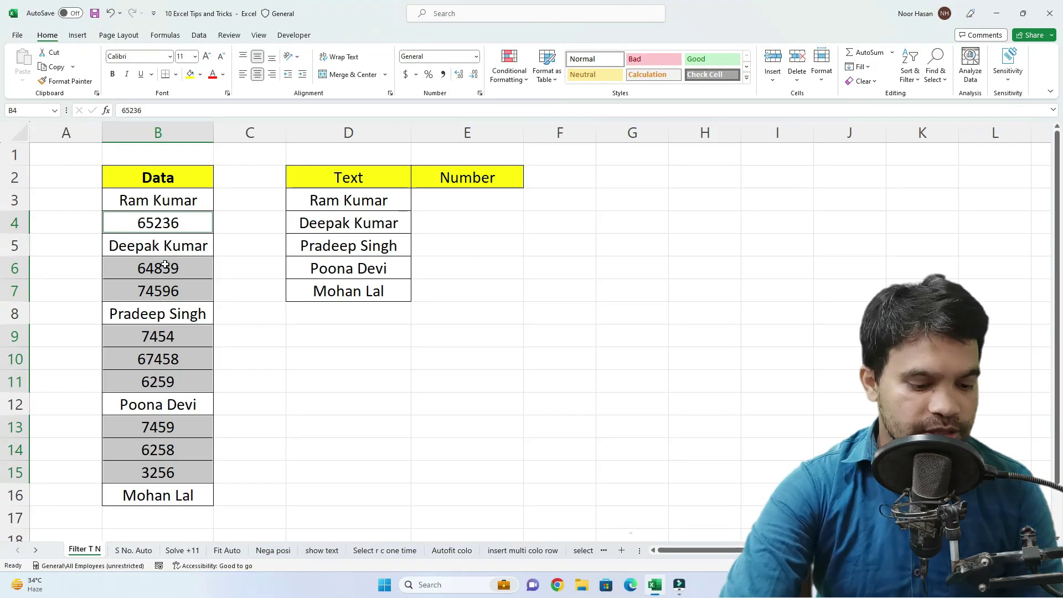
Step: Copy the selected numbers and paste them under the Number header starting at E3
{"action": "key", "text": "ctrl+c"}
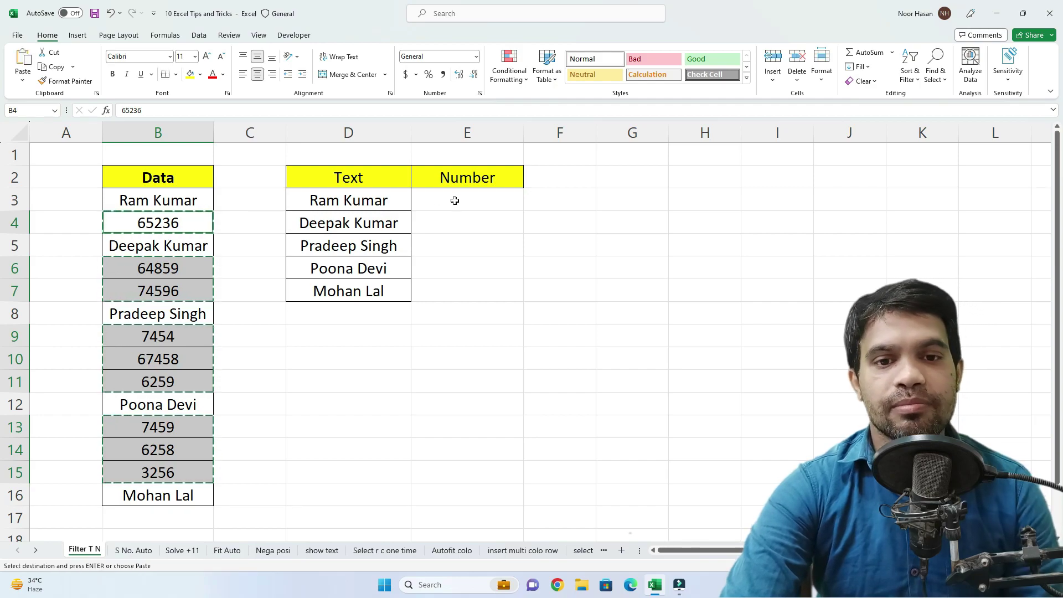
{"action": "left_click", "coordinate": [453, 199]}
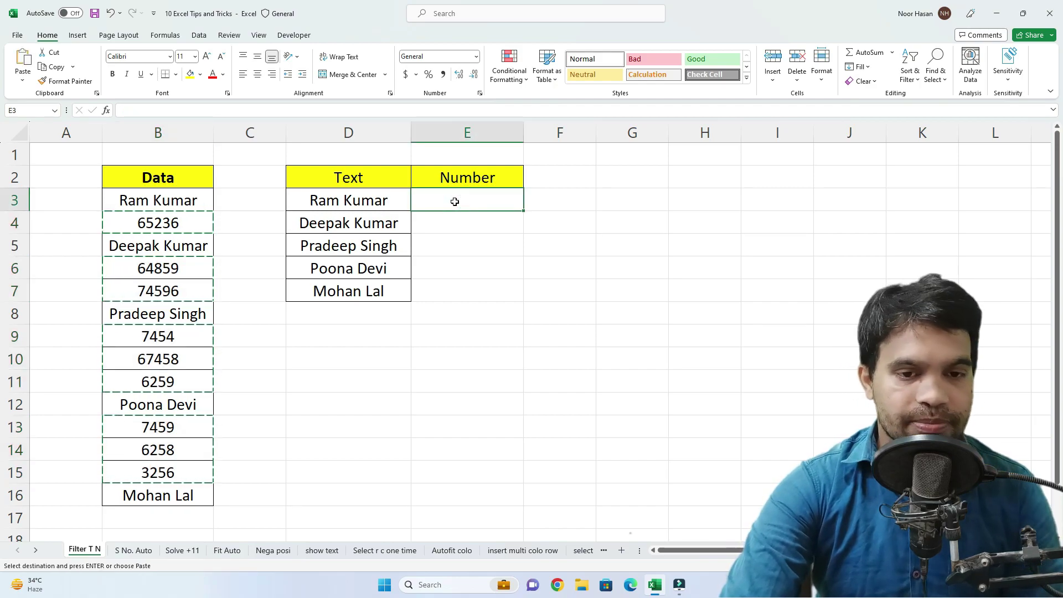
{"action": "key", "text": "ctrl+v"}
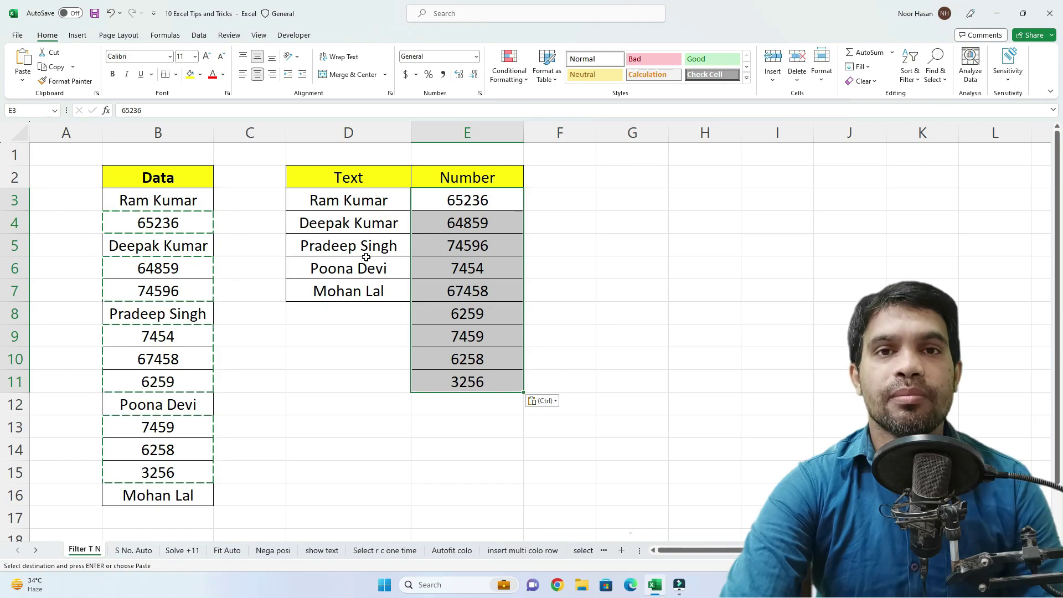
{"action": "left_click", "coordinate": [458, 292]}
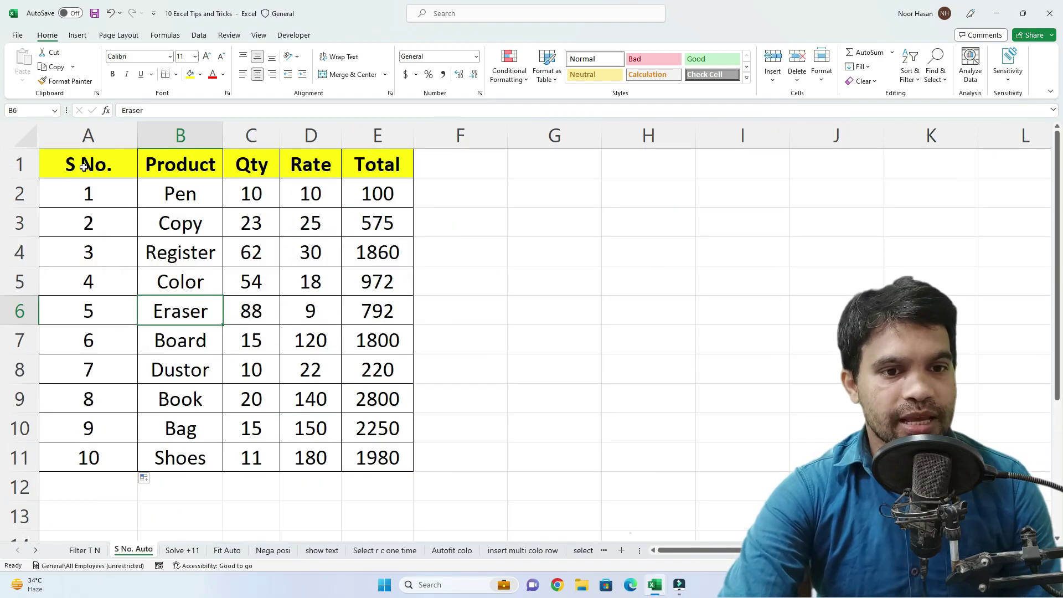
{"action": "left_click_drag", "start_coordinate": [83, 166], "coordinate": [358, 451]}
{"action": "left_click", "coordinate": [237, 372]}
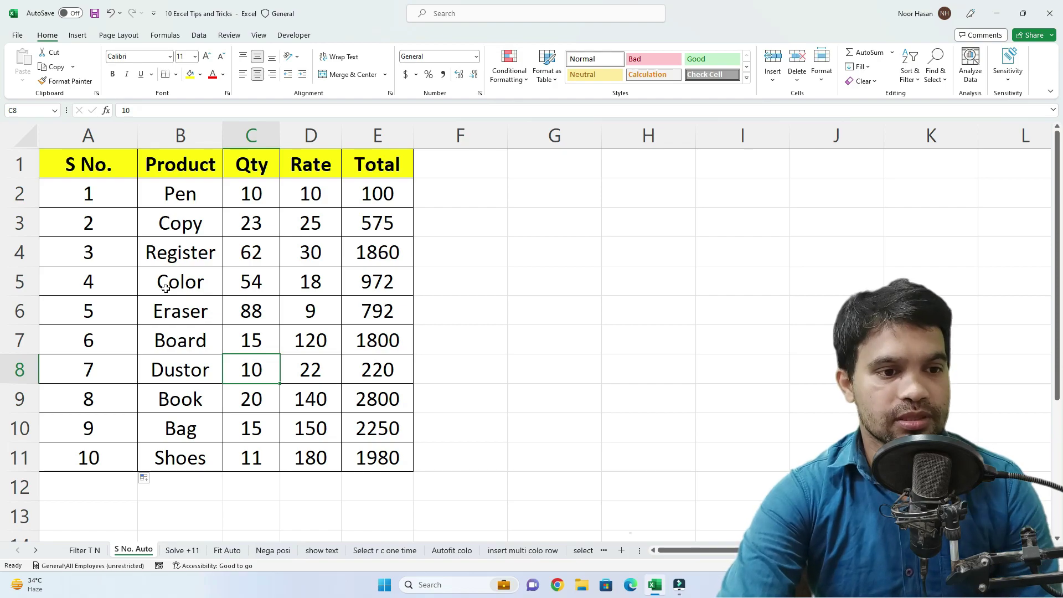
{"action": "left_click", "coordinate": [15, 314]}
{"action": "right_click", "coordinate": [15, 313]}
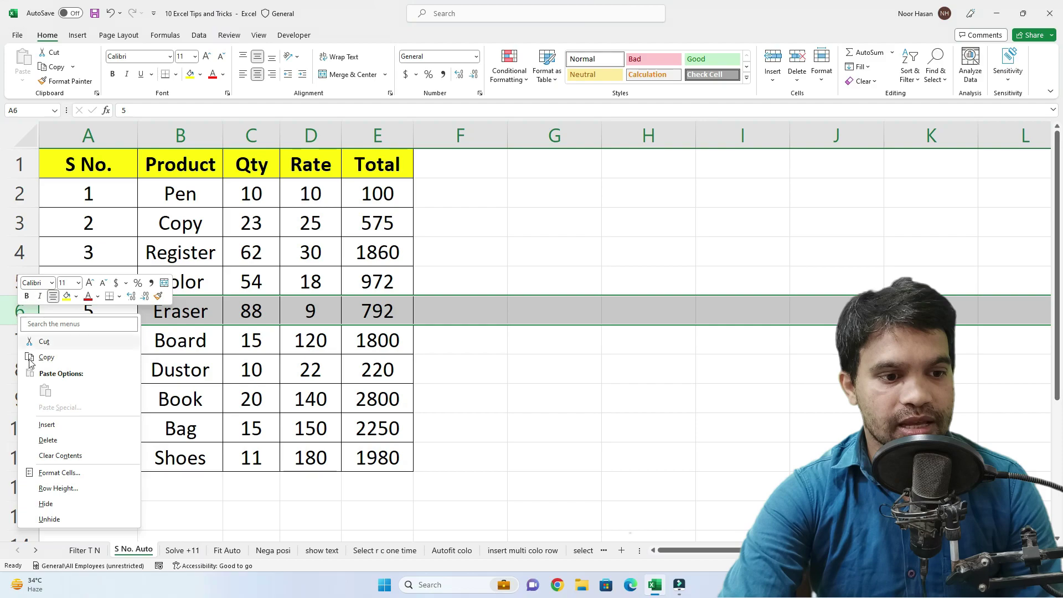
{"action": "left_click", "coordinate": [49, 440]}
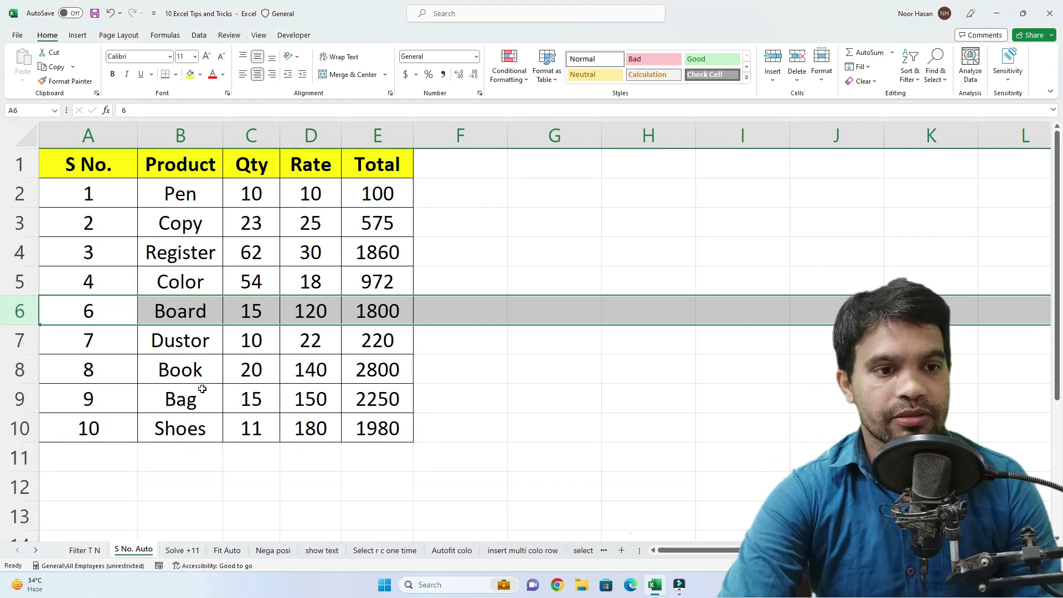
{"action": "left_click", "coordinate": [192, 364]}
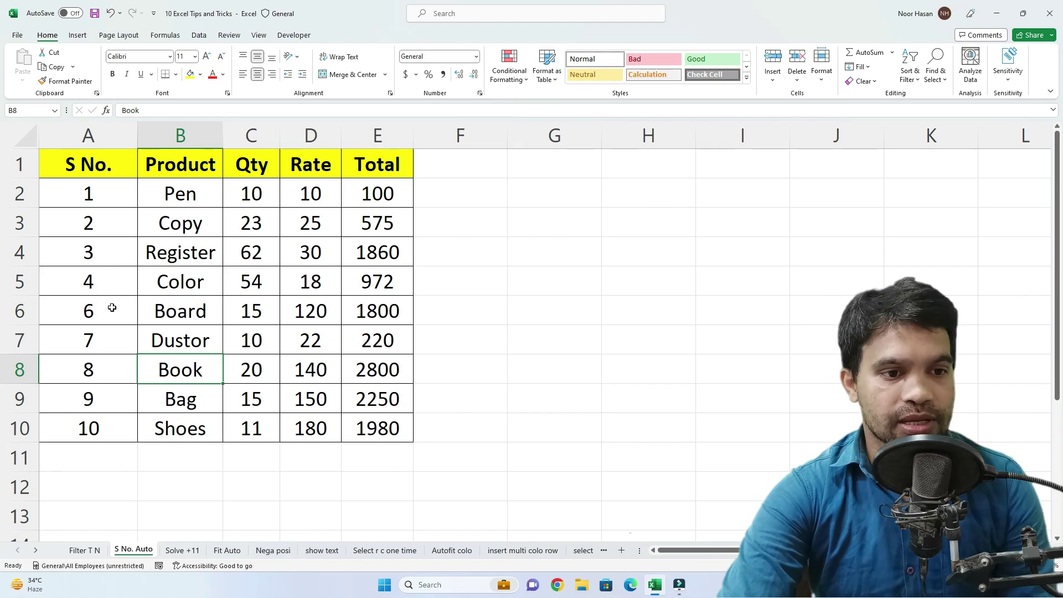
{"action": "left_click", "coordinate": [112, 287]}
{"action": "left_click", "coordinate": [106, 318]}
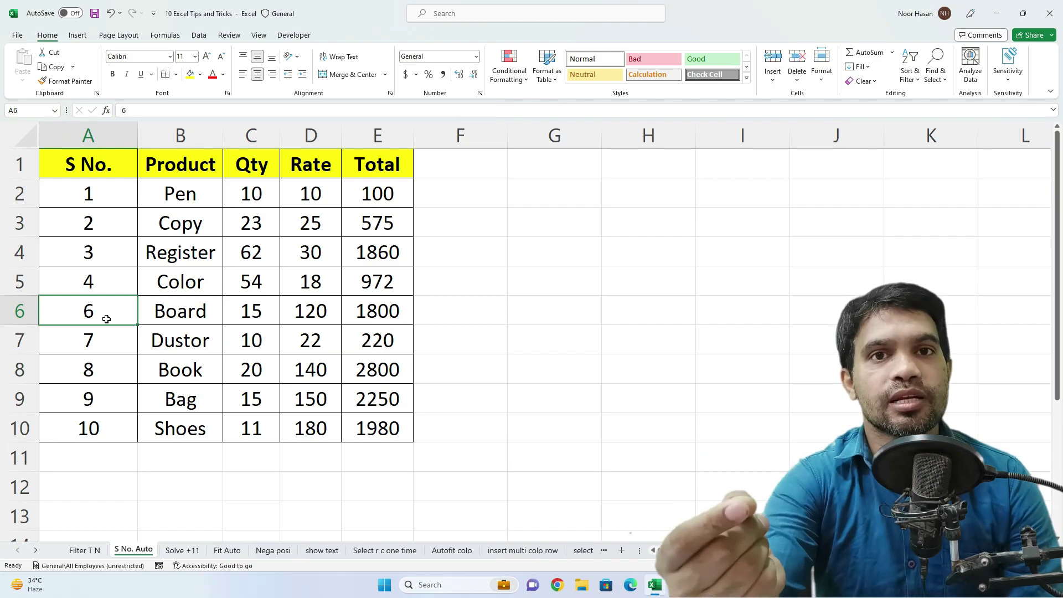
Step: Restore the deleted Eraser row and clear the serial numbers in A2:A11
{"action": "key", "text": "ctrl+z"}
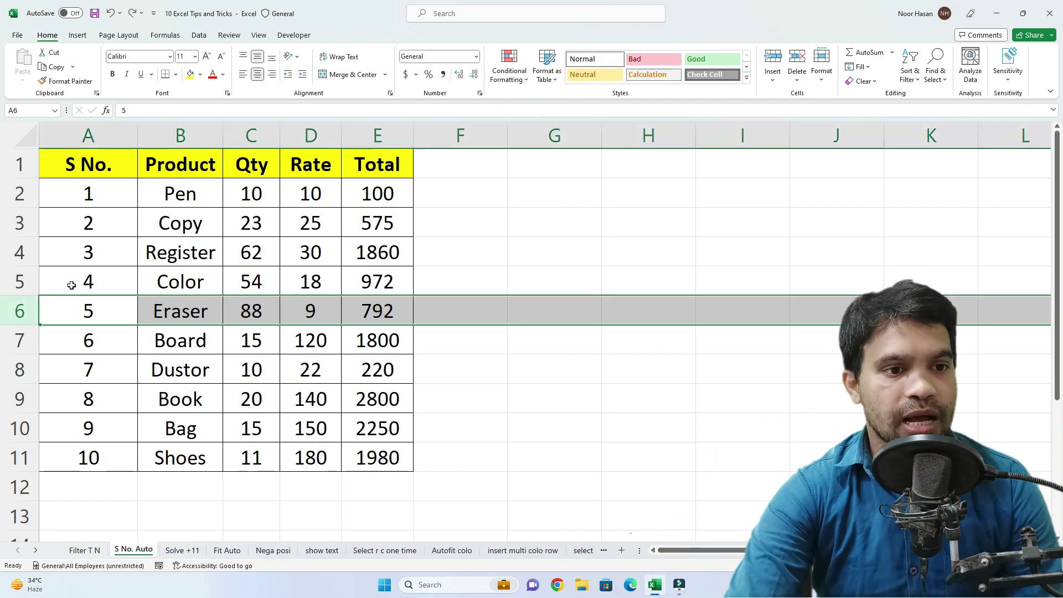
{"action": "left_click_drag", "start_coordinate": [90, 194], "coordinate": [104, 454]}
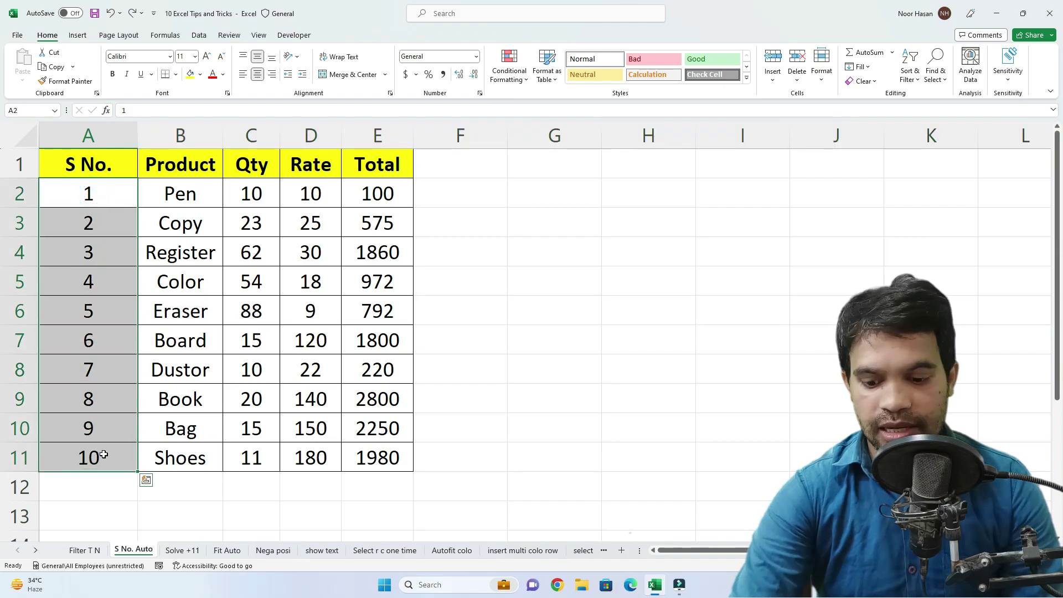
{"action": "key", "text": "Delete"}
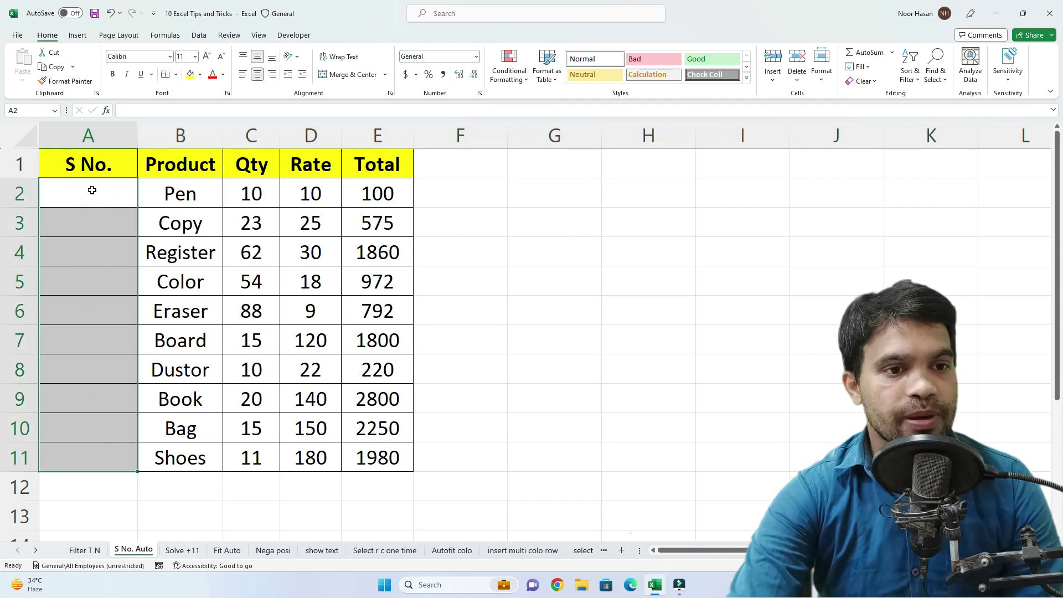
Step: Enter =ROW()-1 in A2 and fill it down to A11 with Ctrl+D
{"action": "left_click", "coordinate": [91, 189]}
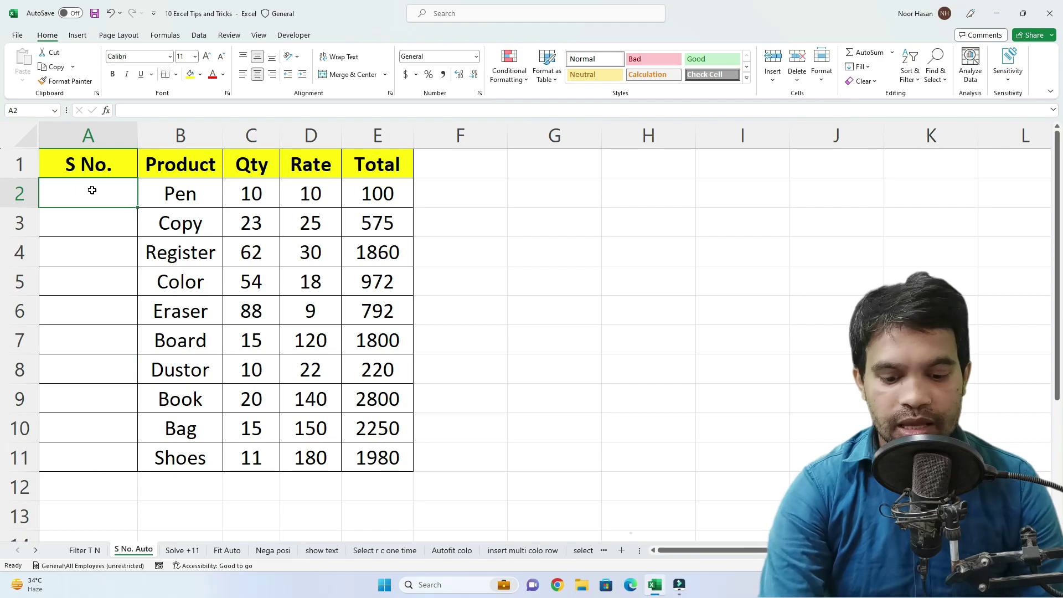
{"action": "type", "text": "=row"}
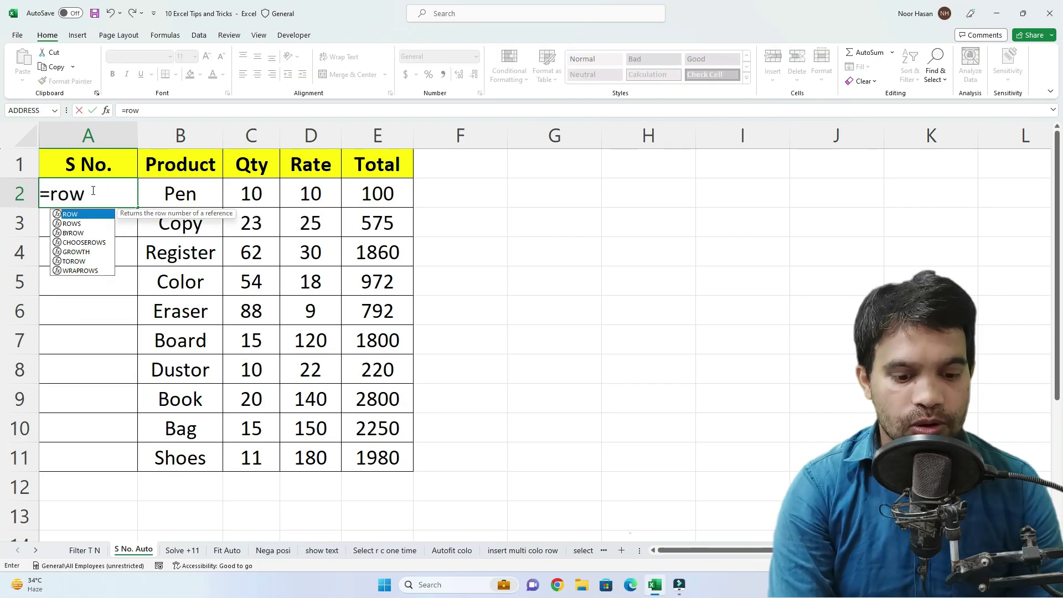
{"action": "type", "text": "("}
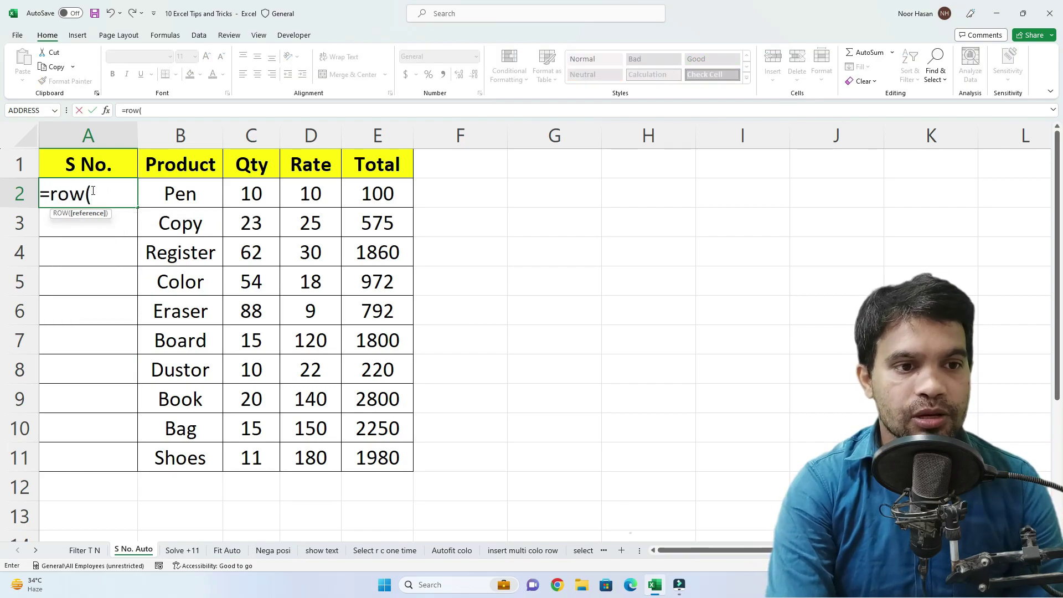
{"action": "type", "text": ")-1"}
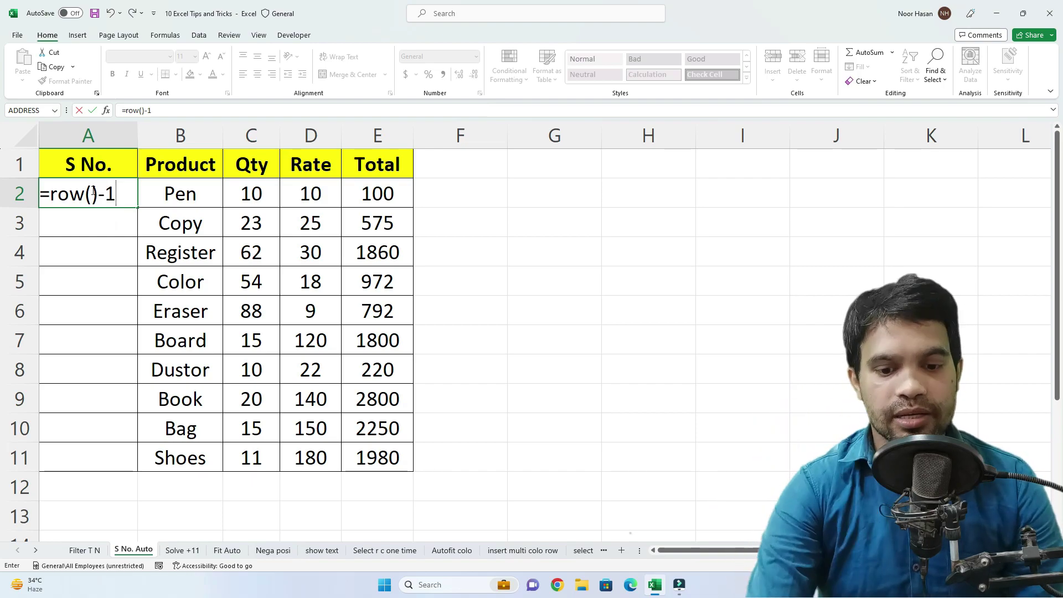
{"action": "key", "text": "Return"}
{"action": "left_click", "coordinate": [90, 192]}
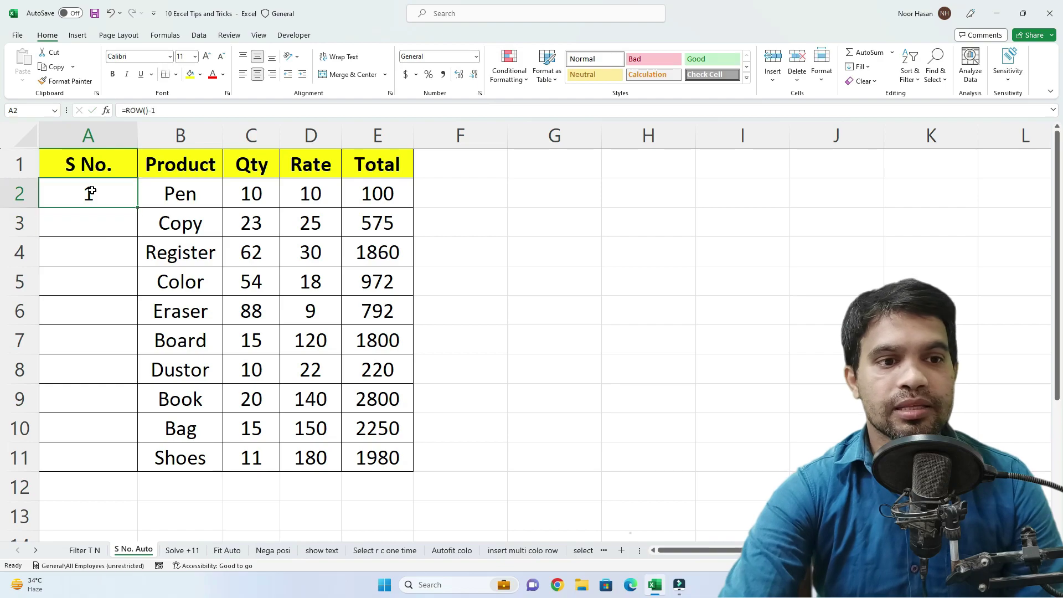
{"action": "left_click_drag", "start_coordinate": [90, 192], "coordinate": [103, 449]}
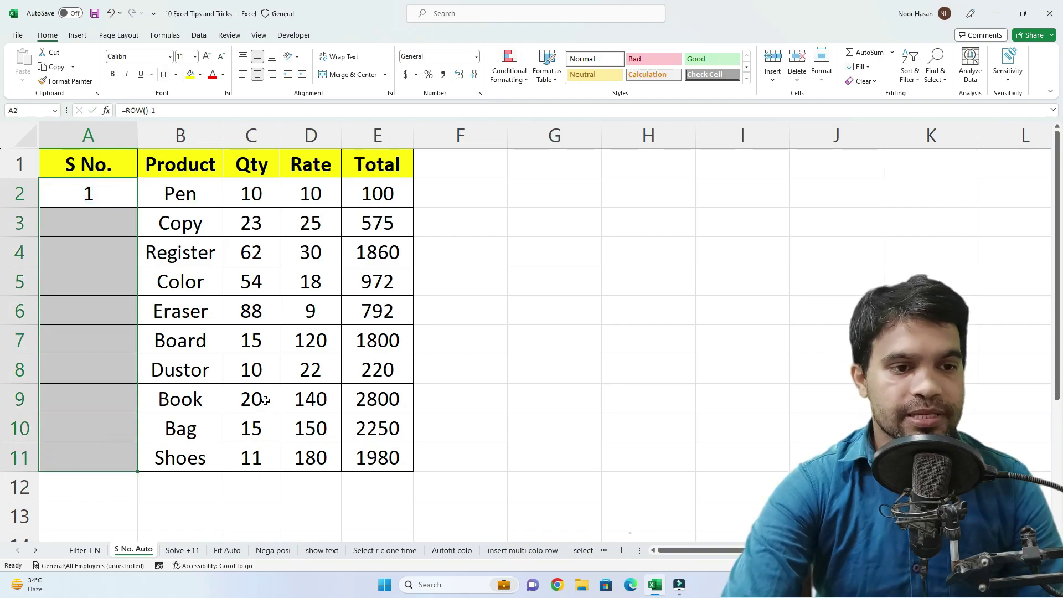
{"action": "key", "text": "ctrl+d"}
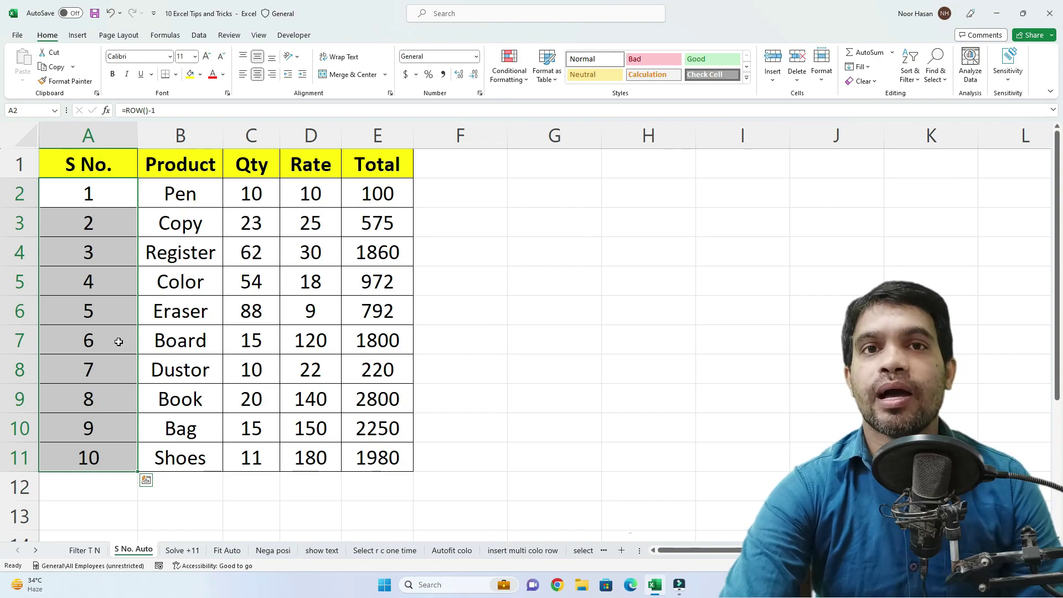
{"action": "left_click", "coordinate": [120, 325]}
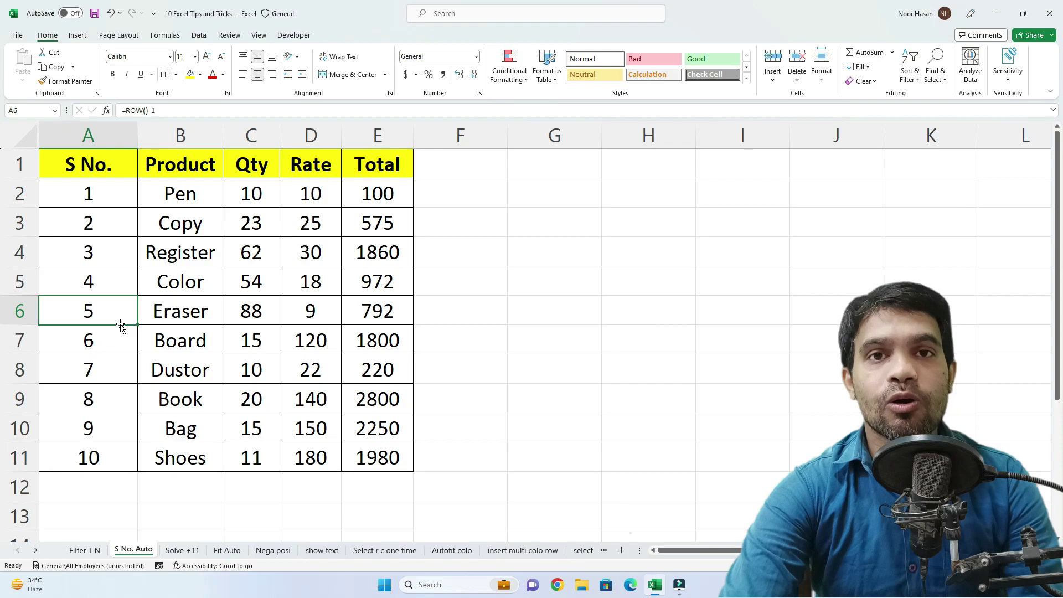
Step: Delete row 10 (Bag) and row 4 (Register), leaving eight products numbered 1–8
{"action": "key", "text": "Down"}
{"action": "key", "text": "Down"}
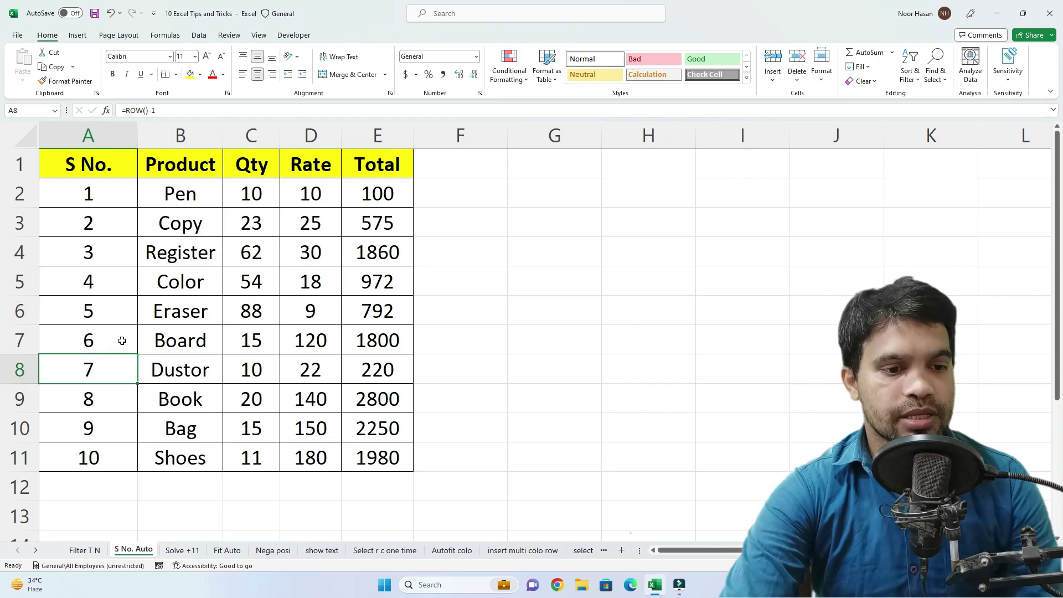
{"action": "left_click", "coordinate": [16, 428]}
{"action": "right_click", "coordinate": [17, 432]}
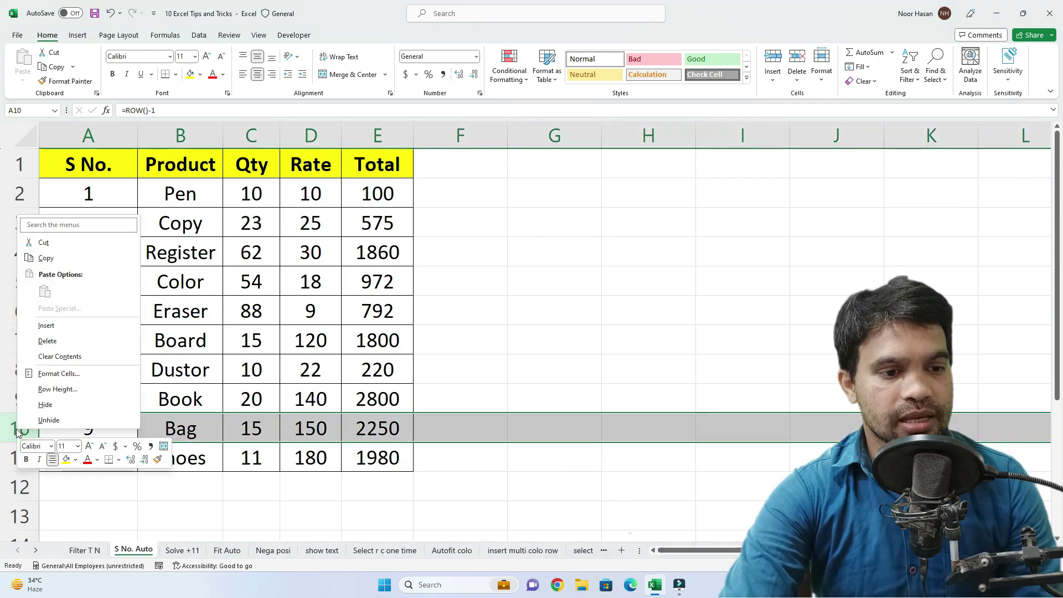
{"action": "left_click", "coordinate": [47, 341]}
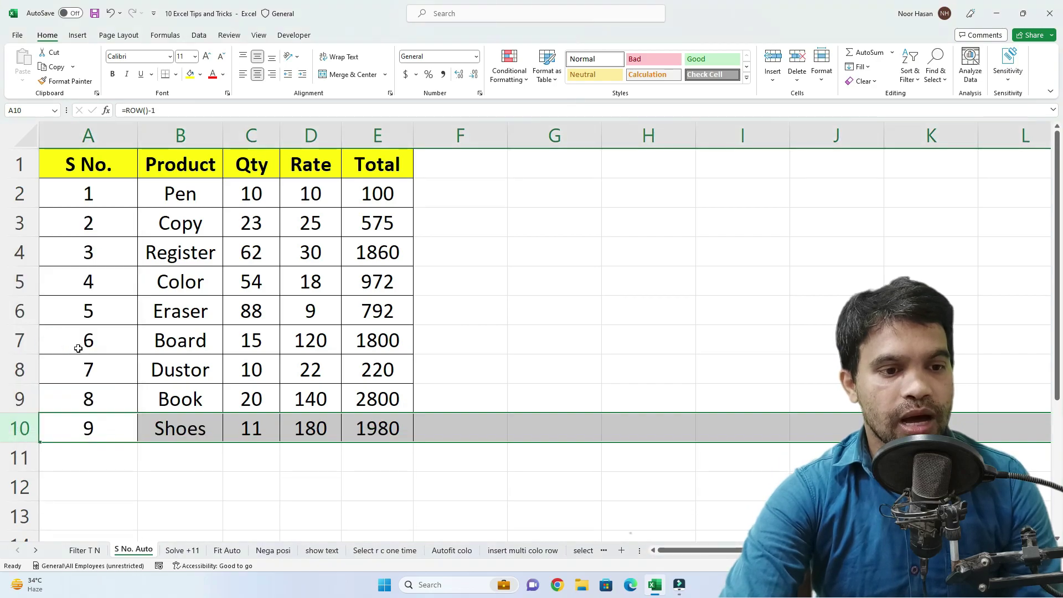
{"action": "left_click", "coordinate": [150, 388]}
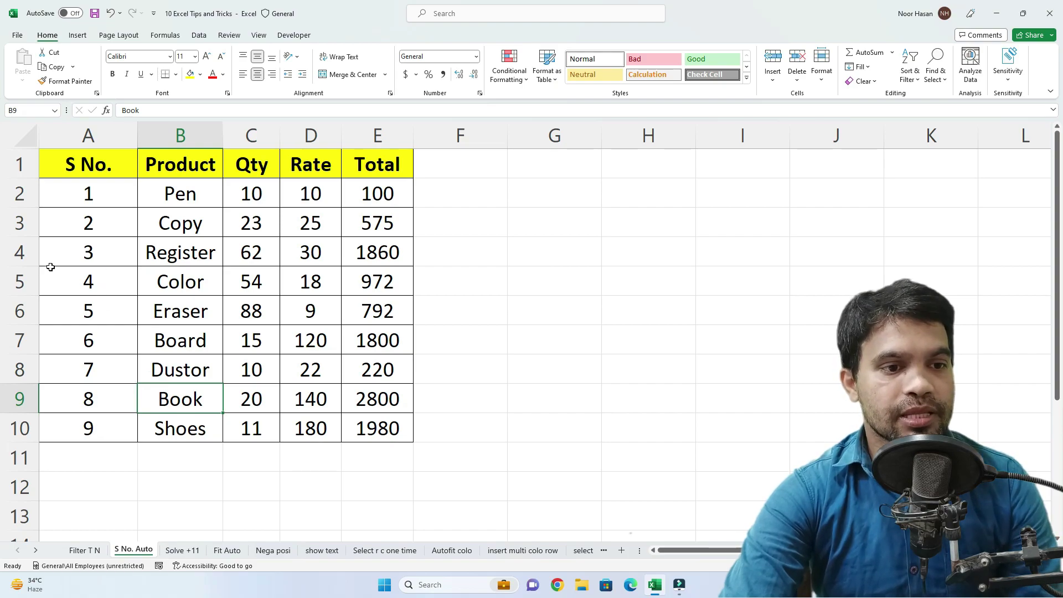
{"action": "left_click", "coordinate": [13, 253]}
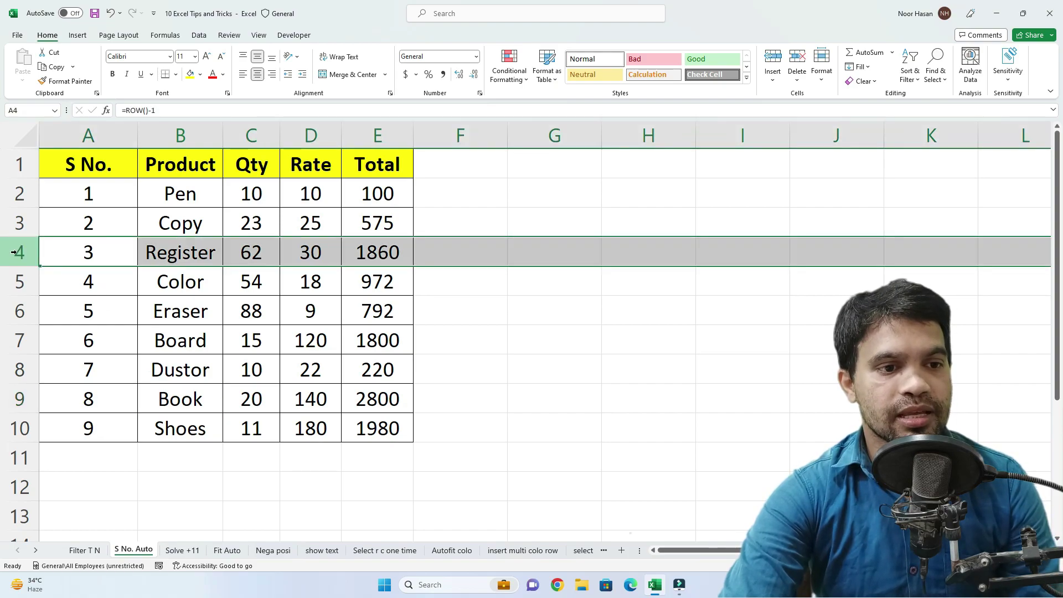
{"action": "right_click", "coordinate": [13, 252]}
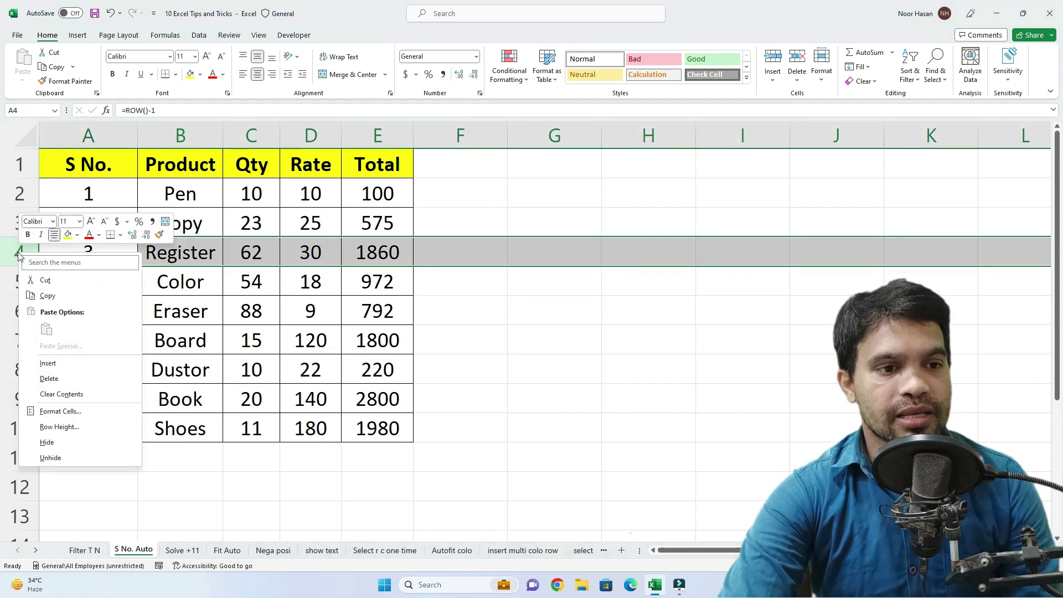
{"action": "left_click", "coordinate": [48, 379]}
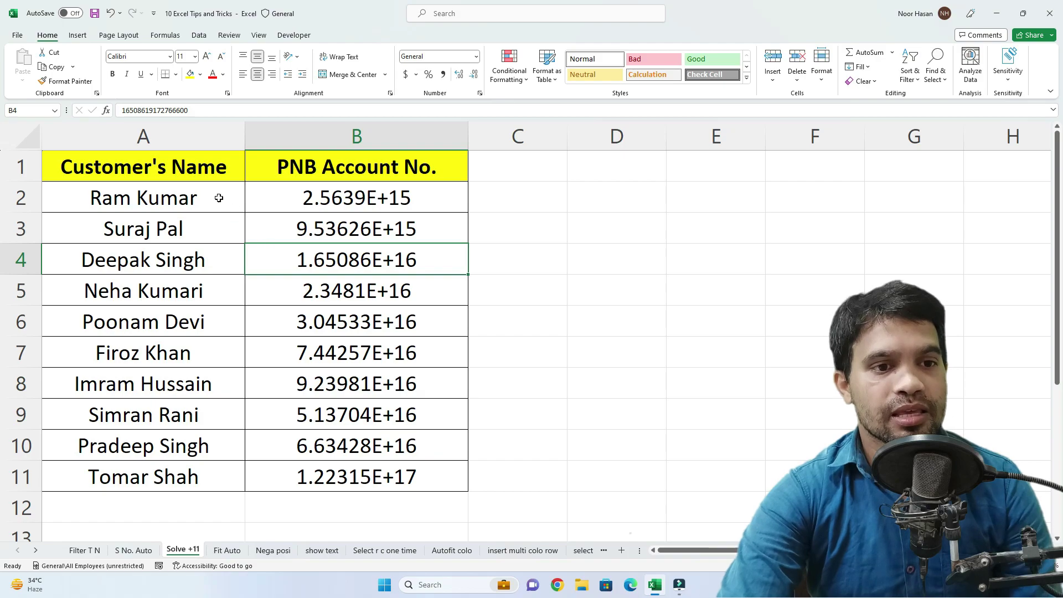
Step: Select the customer name column and the account number column B1:B11, ending on B2
{"action": "left_click_drag", "start_coordinate": [147, 166], "coordinate": [142, 476]}
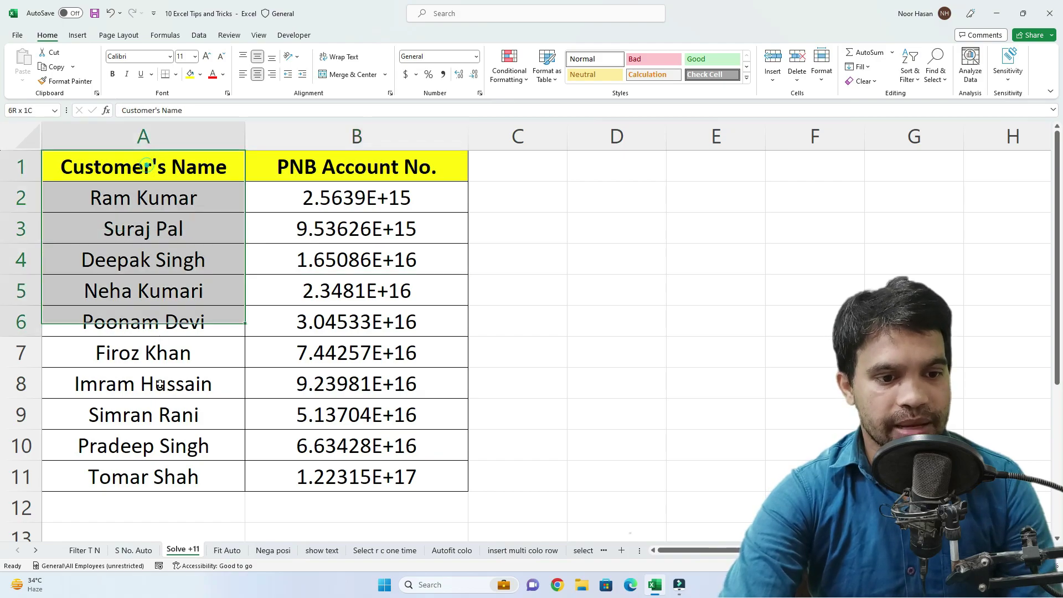
{"action": "left_click", "coordinate": [426, 368]}
{"action": "left_click_drag", "start_coordinate": [358, 176], "coordinate": [378, 475]}
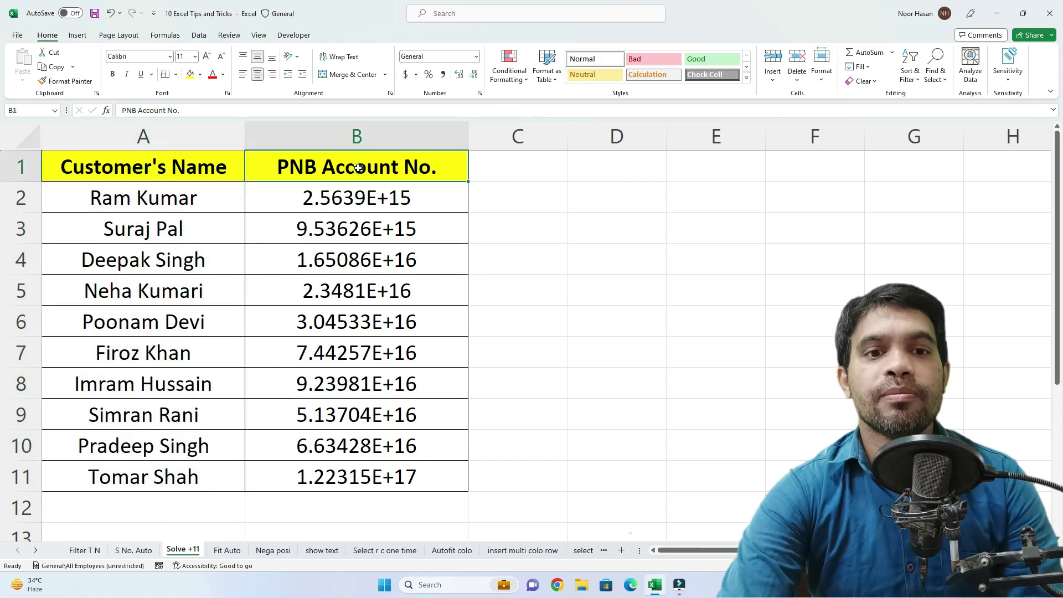
{"action": "left_click", "coordinate": [374, 346]}
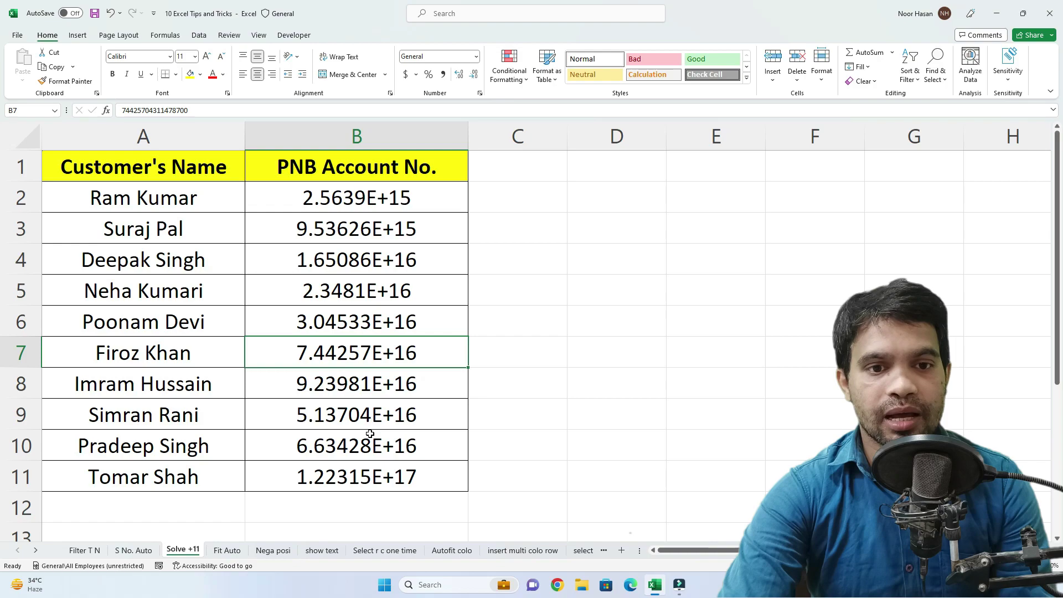
{"action": "left_click", "coordinate": [306, 195]}
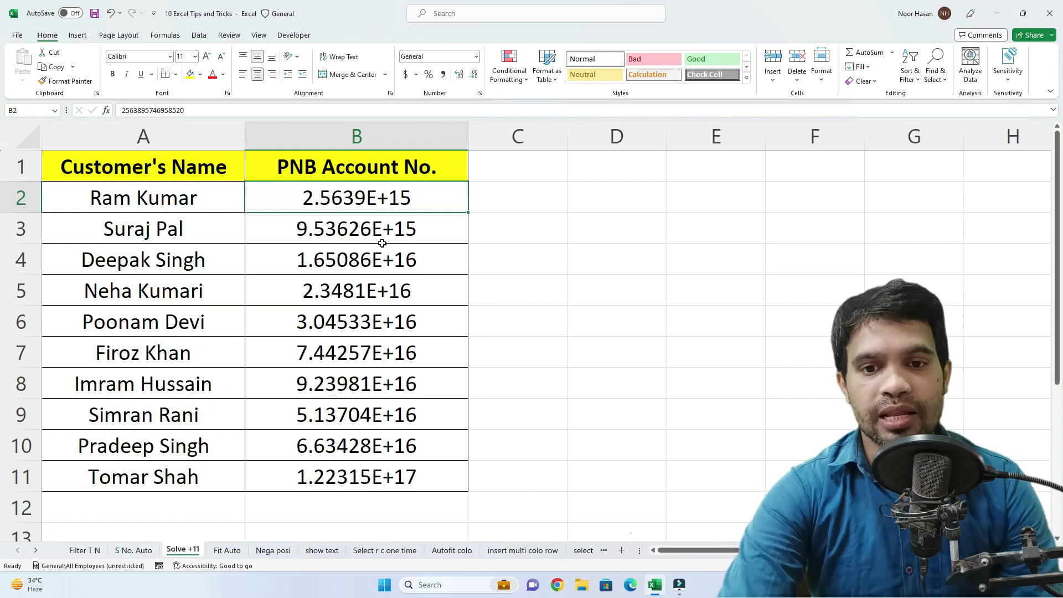
{"action": "left_click", "coordinate": [608, 230]}
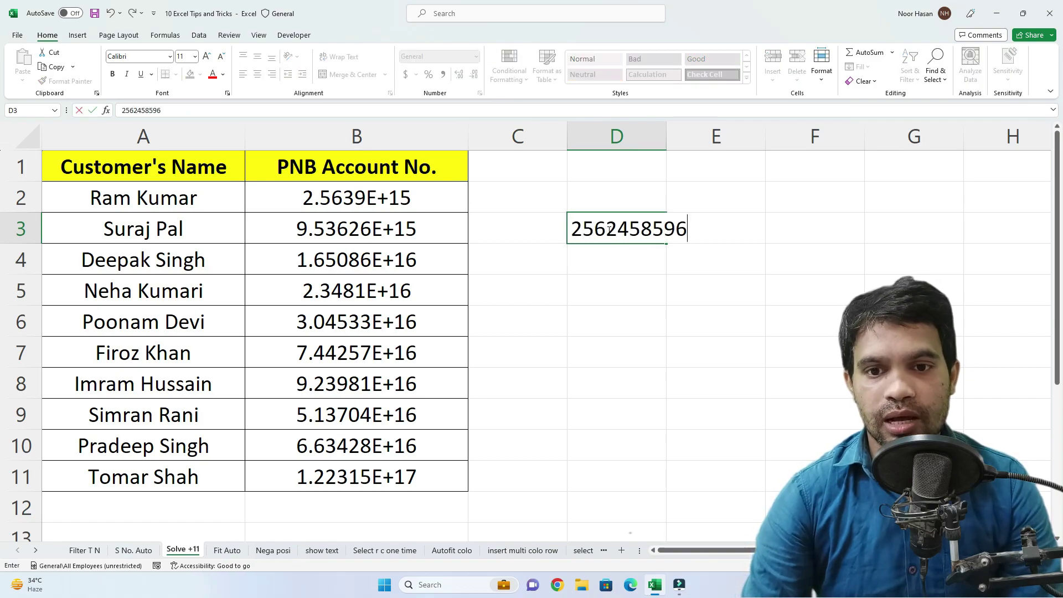
{"action": "key", "text": "Return"}
{"action": "left_click", "coordinate": [607, 230]}
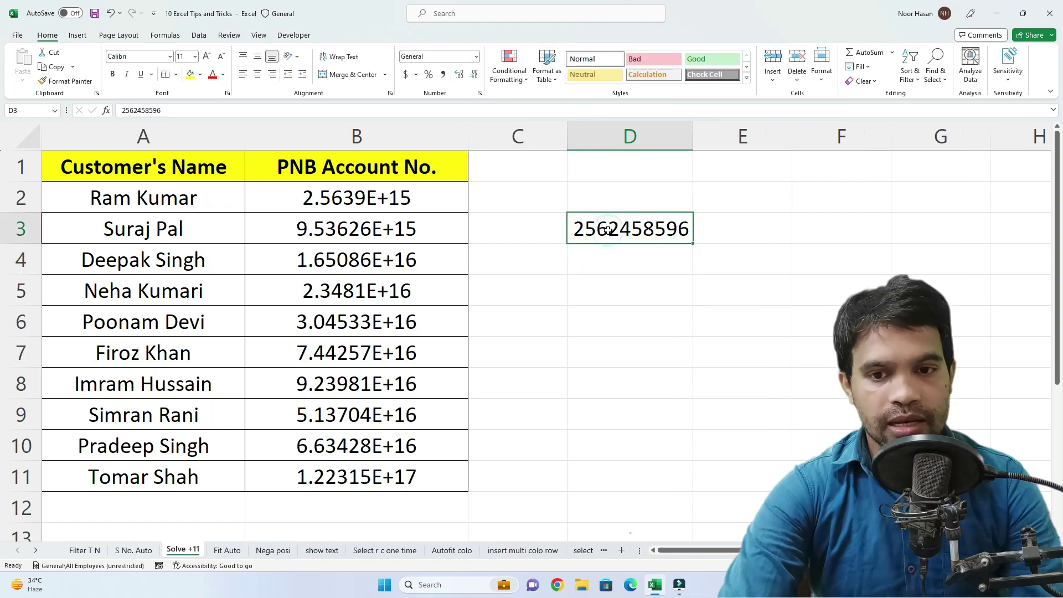
{"action": "key", "text": "F2"}
{"action": "type", "text": "2.5"}
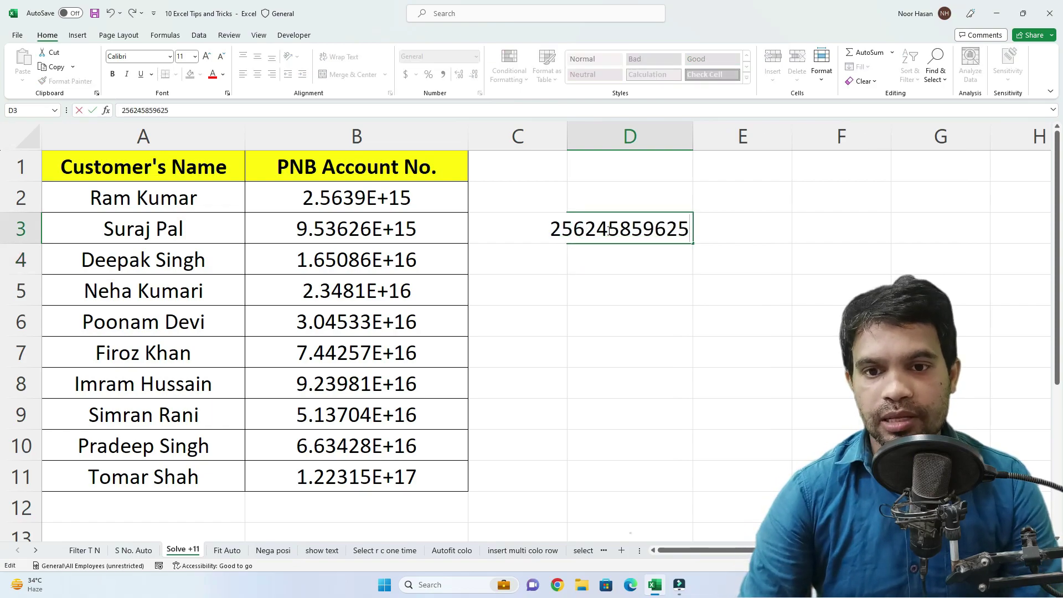
{"action": "key", "text": "Return"}
{"action": "left_click", "coordinate": [651, 231]}
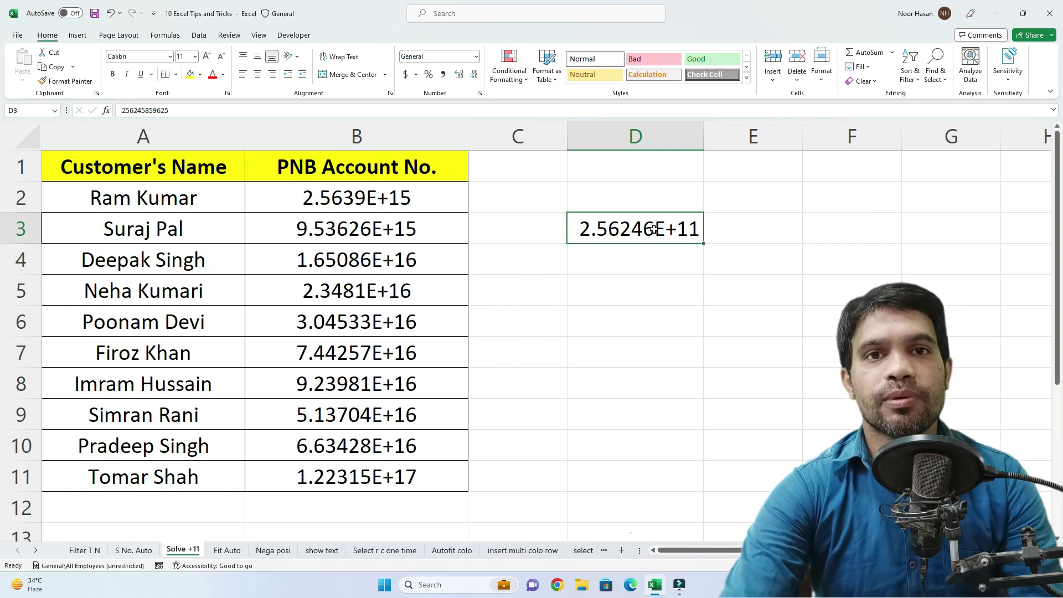
{"action": "key", "text": "Delete"}
{"action": "left_click", "coordinate": [675, 365]}
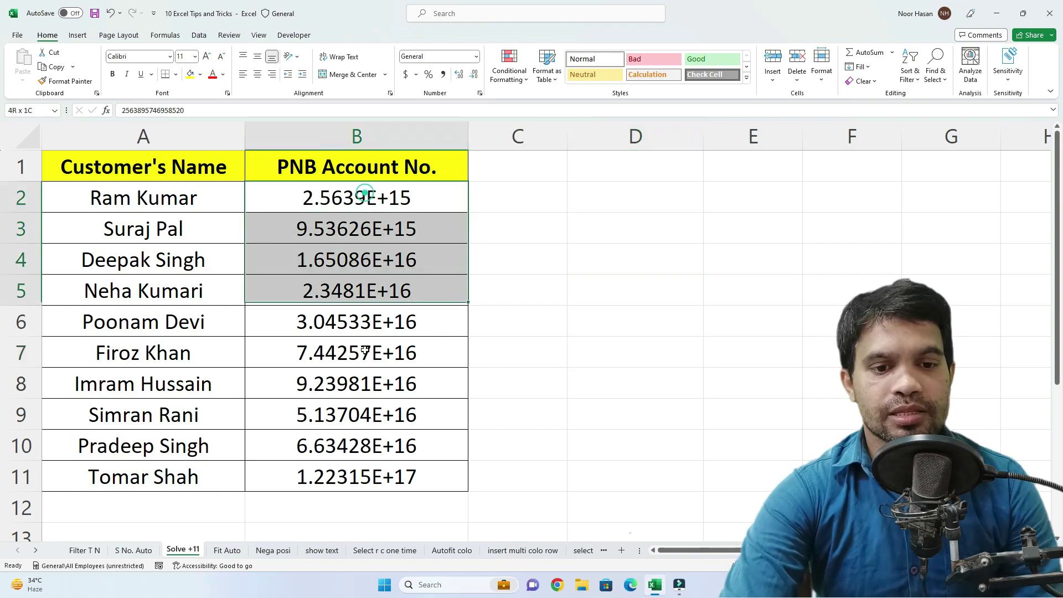
Step: Format B2:B11 as Number with 0 decimal places so full account numbers show
{"action": "left_click_drag", "start_coordinate": [365, 194], "coordinate": [366, 476]}
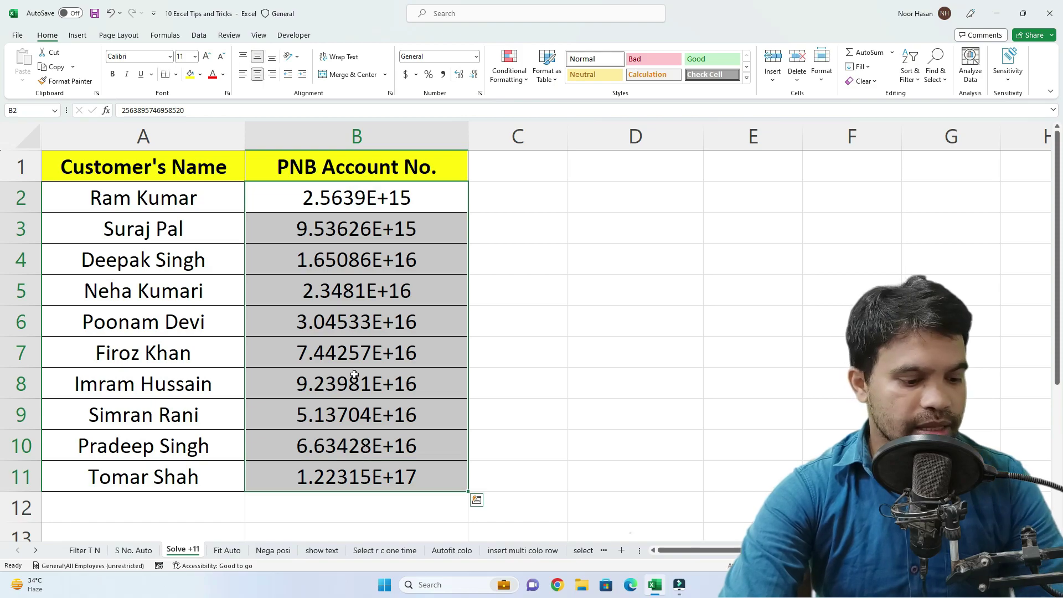
{"action": "key", "text": "ctrl+1"}
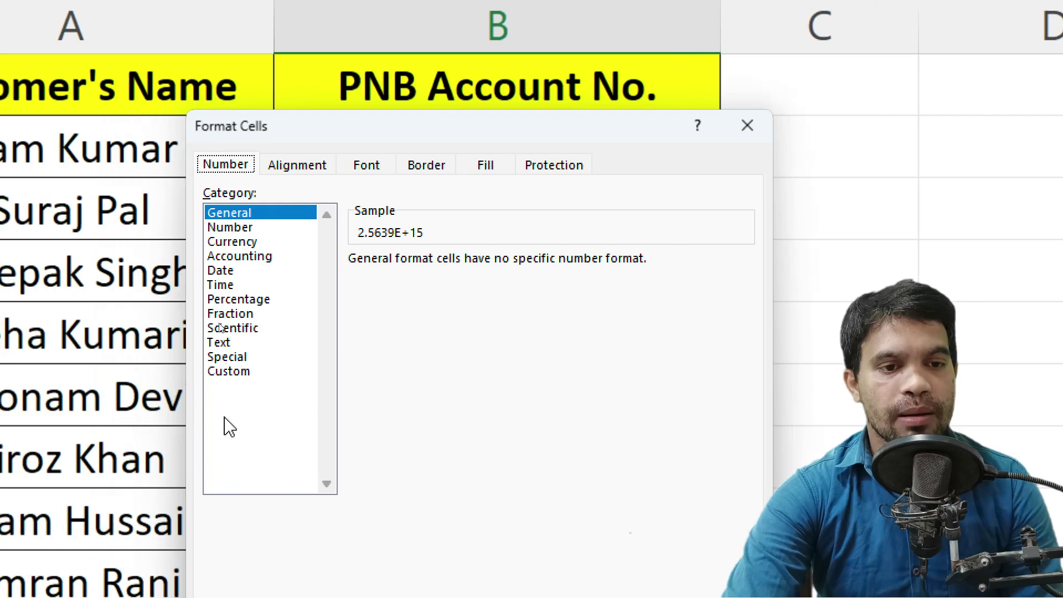
{"action": "left_click", "coordinate": [224, 227]}
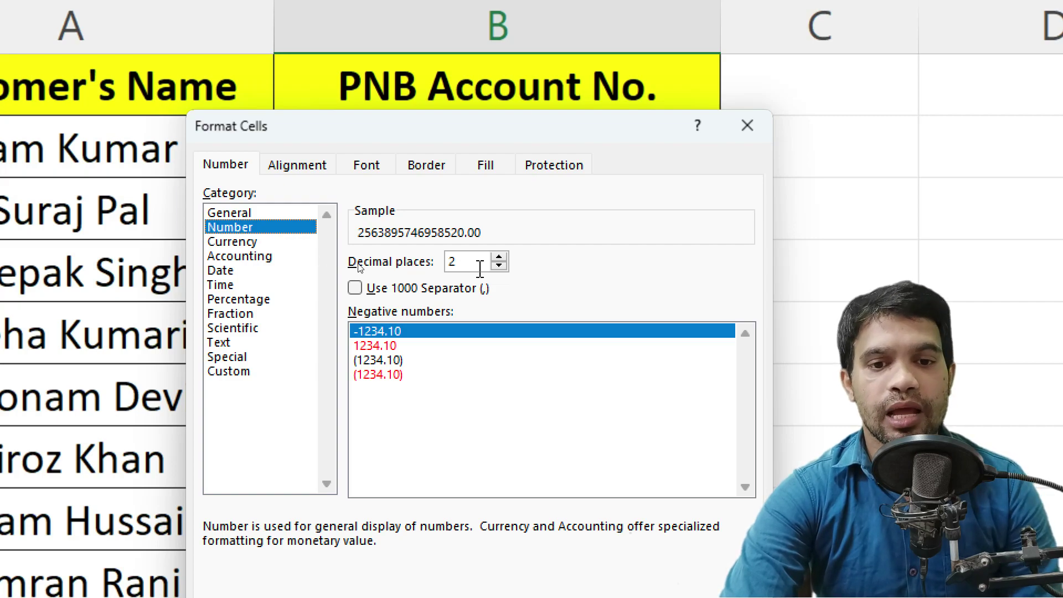
{"action": "left_click", "coordinate": [499, 265]}
{"action": "left_click", "coordinate": [499, 265]}
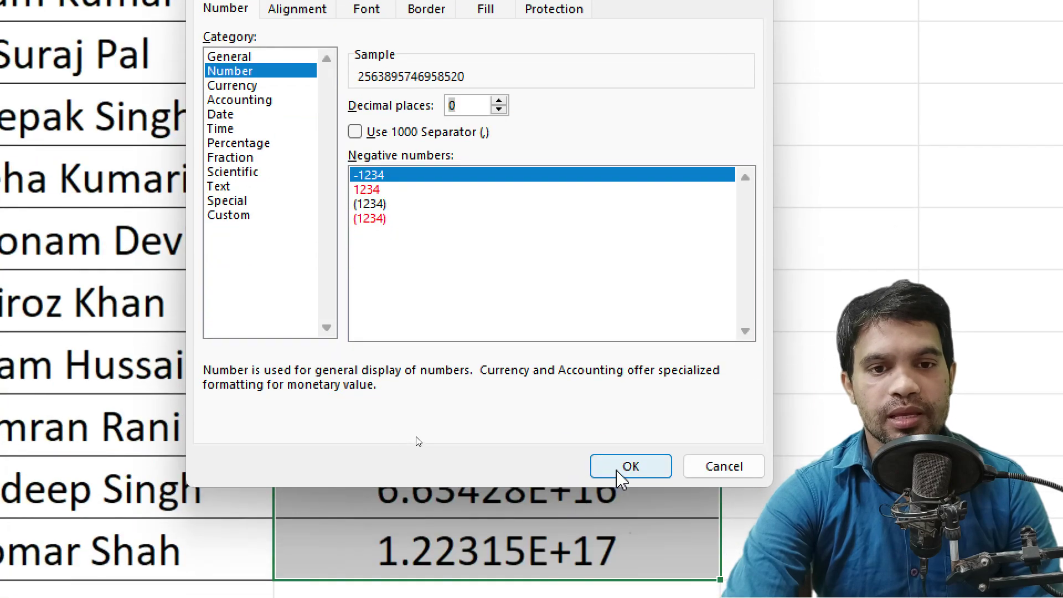
{"action": "left_click", "coordinate": [617, 472]}
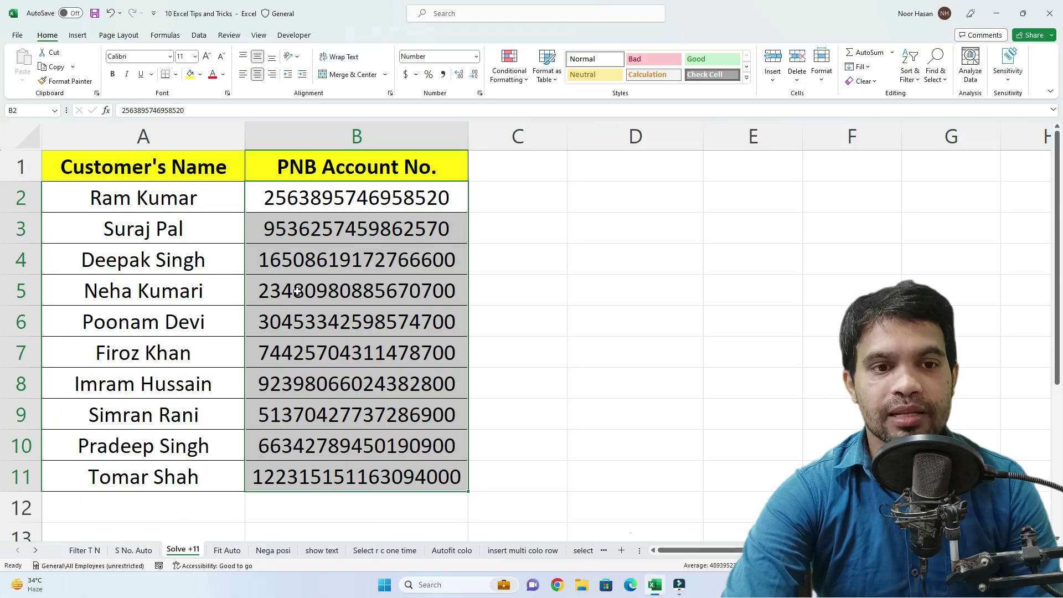
{"action": "left_click", "coordinate": [316, 255]}
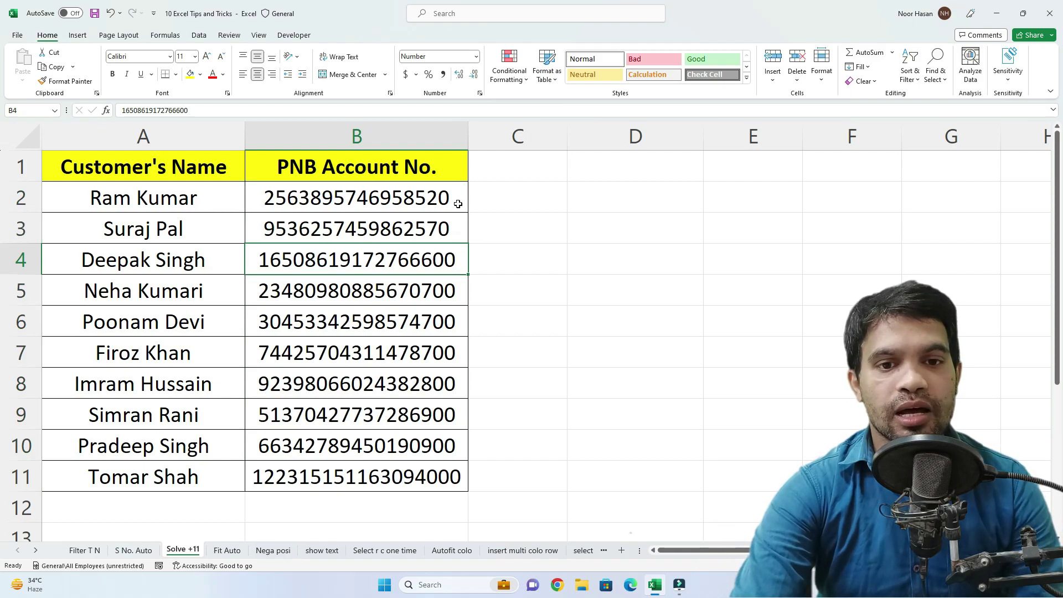
Step: Append 263 to the account number in B2 and autofit column B to show it in full
{"action": "left_click", "coordinate": [457, 204]}
{"action": "double_click", "coordinate": [457, 203]}
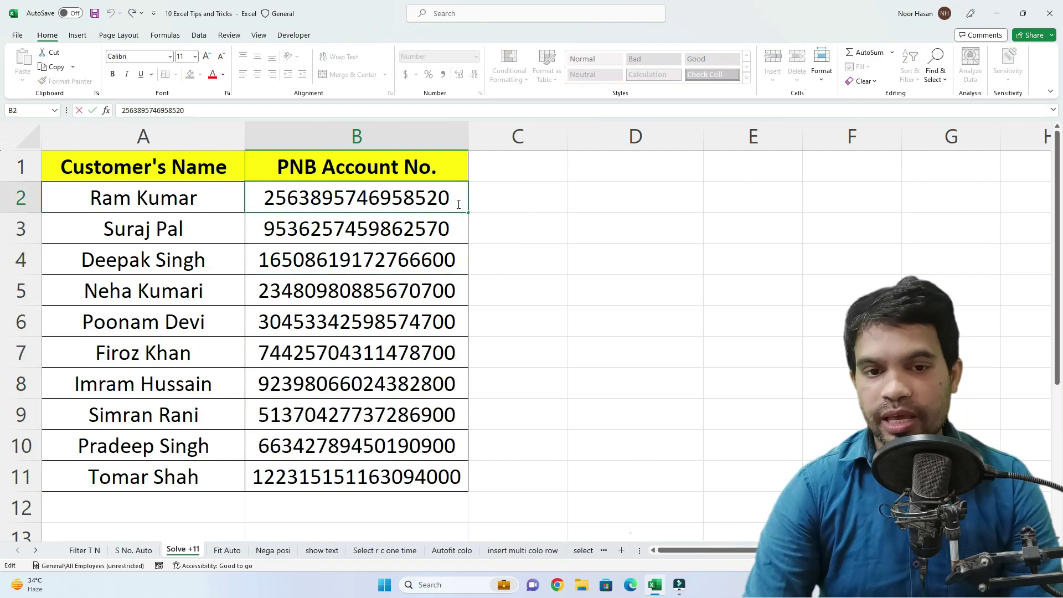
{"action": "type", "text": "263"}
{"action": "key", "text": "Return"}
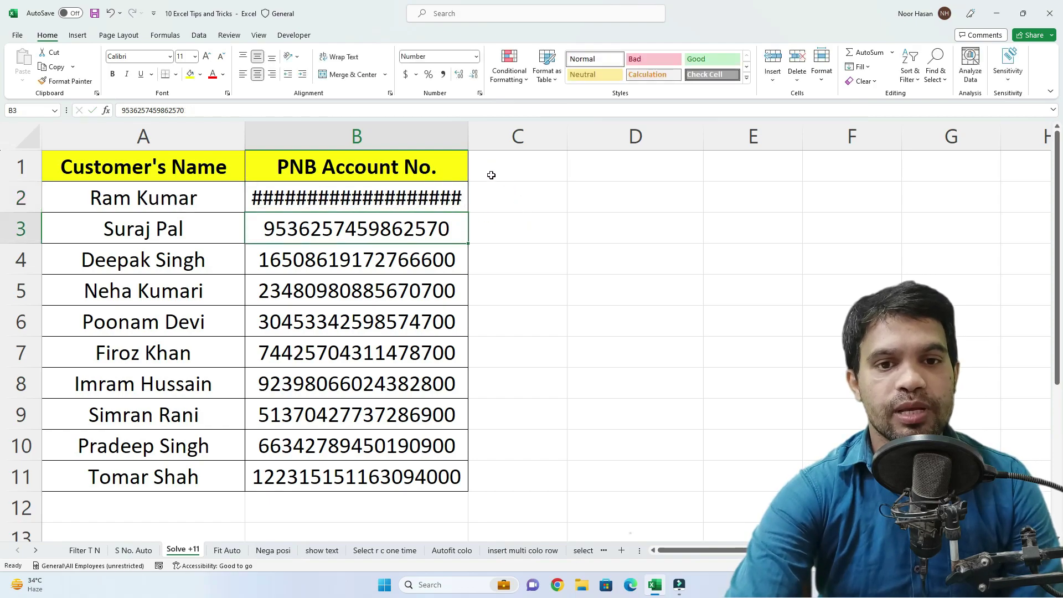
{"action": "double_click", "coordinate": [467, 136]}
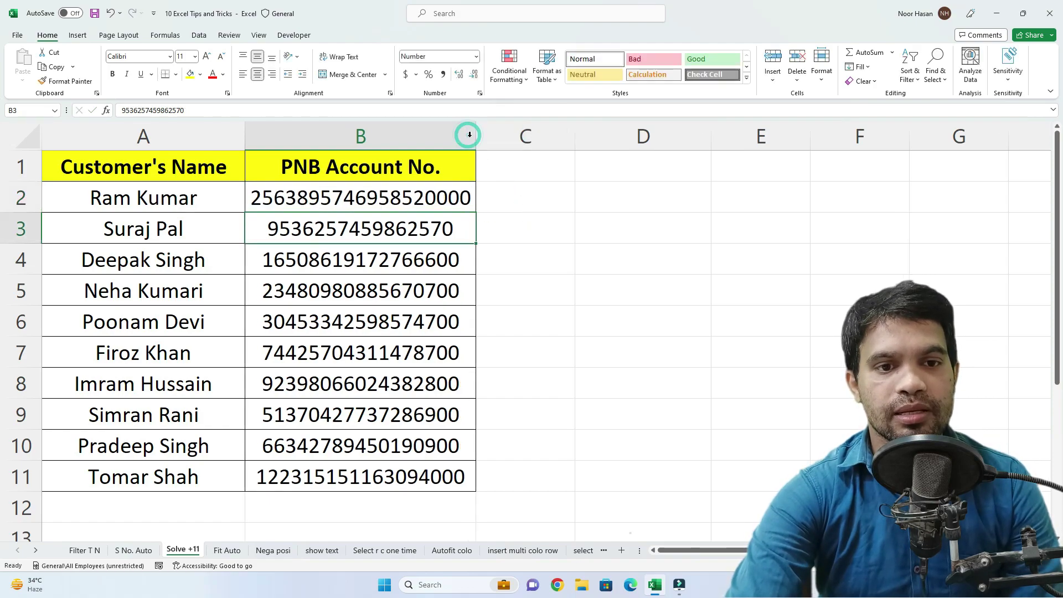
{"action": "left_click", "coordinate": [386, 202]}
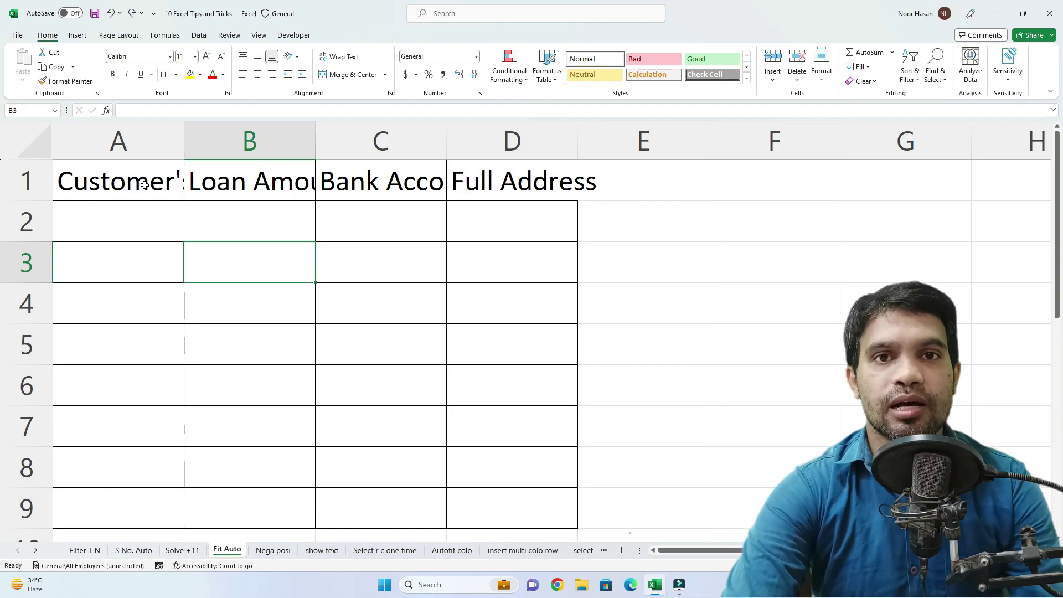
{"action": "left_click", "coordinate": [143, 184]}
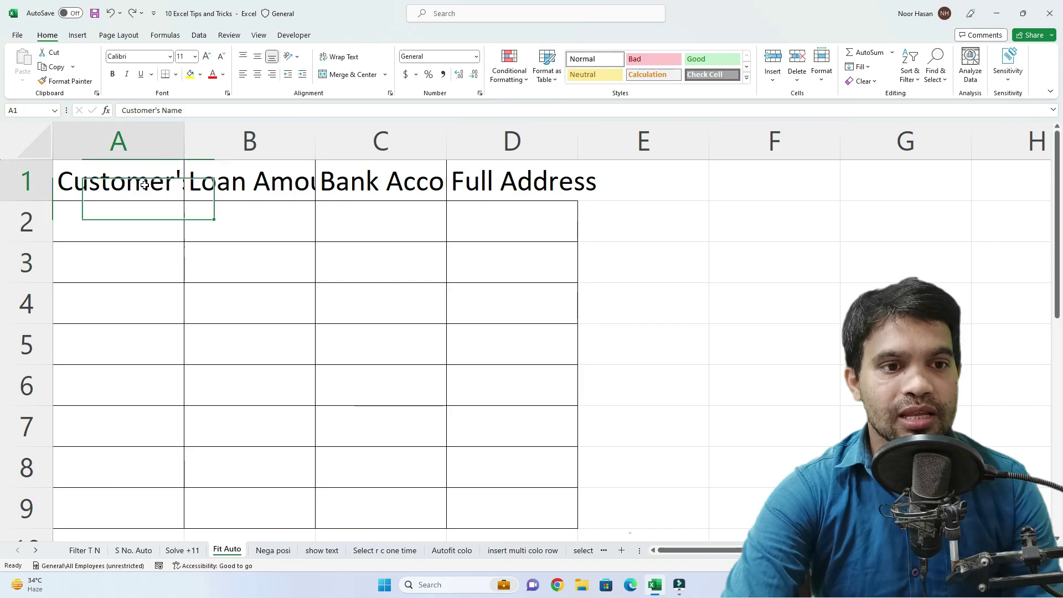
{"action": "double_click", "coordinate": [185, 141]}
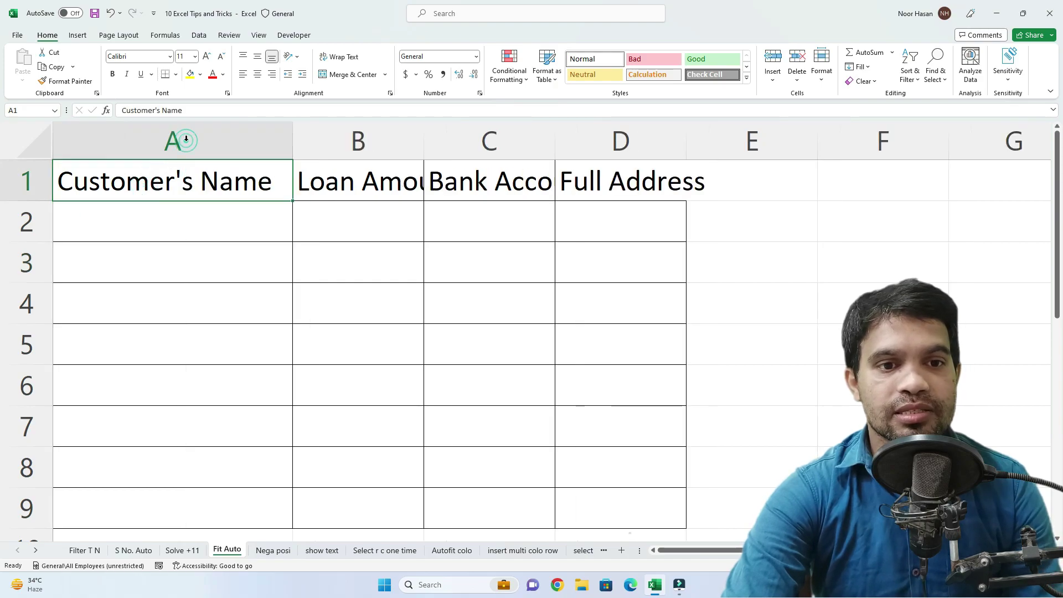
{"action": "double_click", "coordinate": [423, 144]}
{"action": "left_click", "coordinate": [510, 177]}
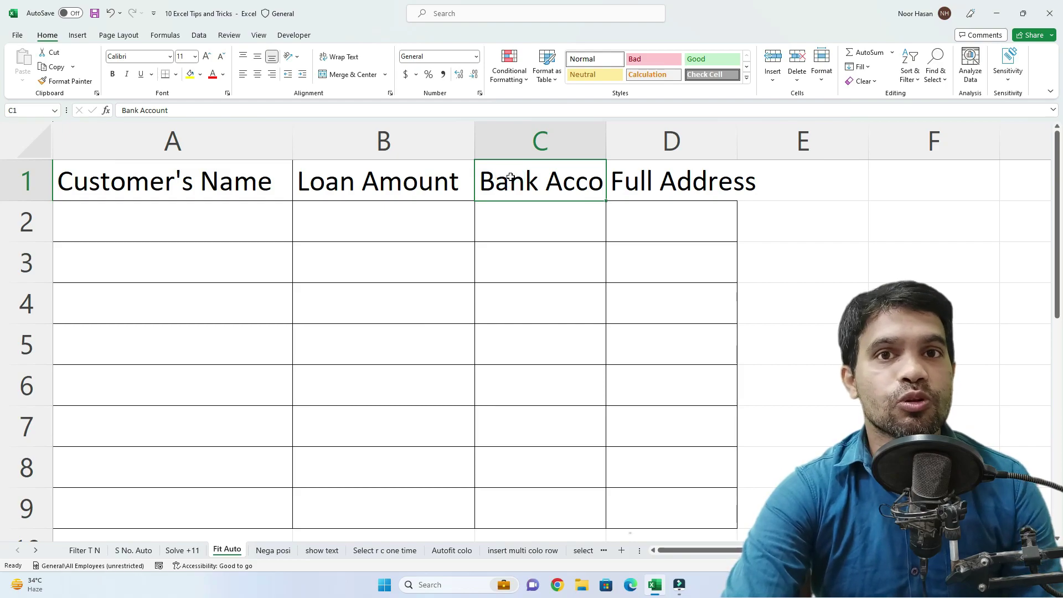
{"action": "key", "text": "ctrl+z"}
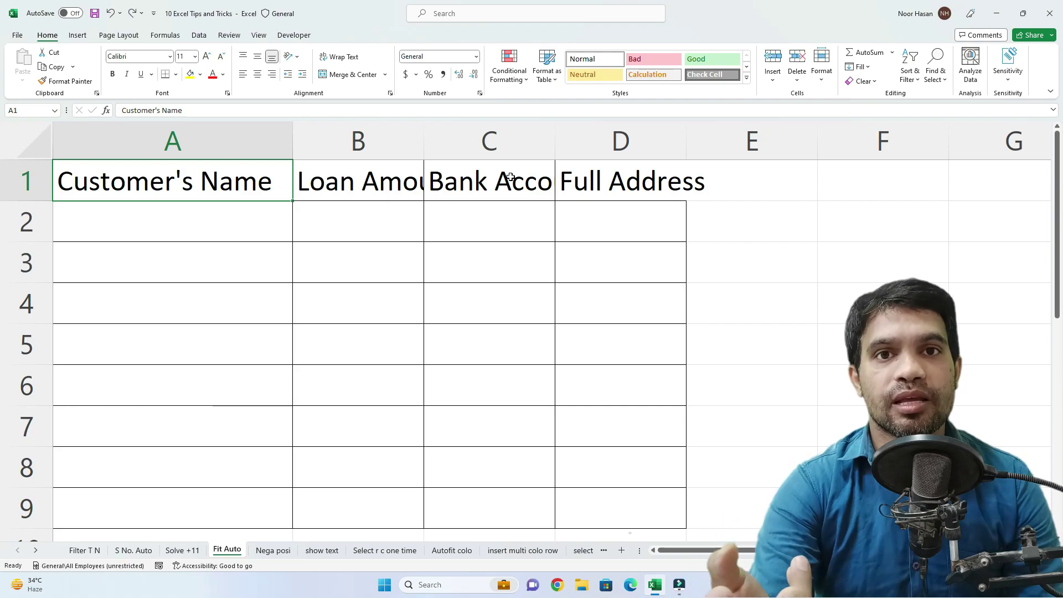
{"action": "key", "text": "ctrl+z"}
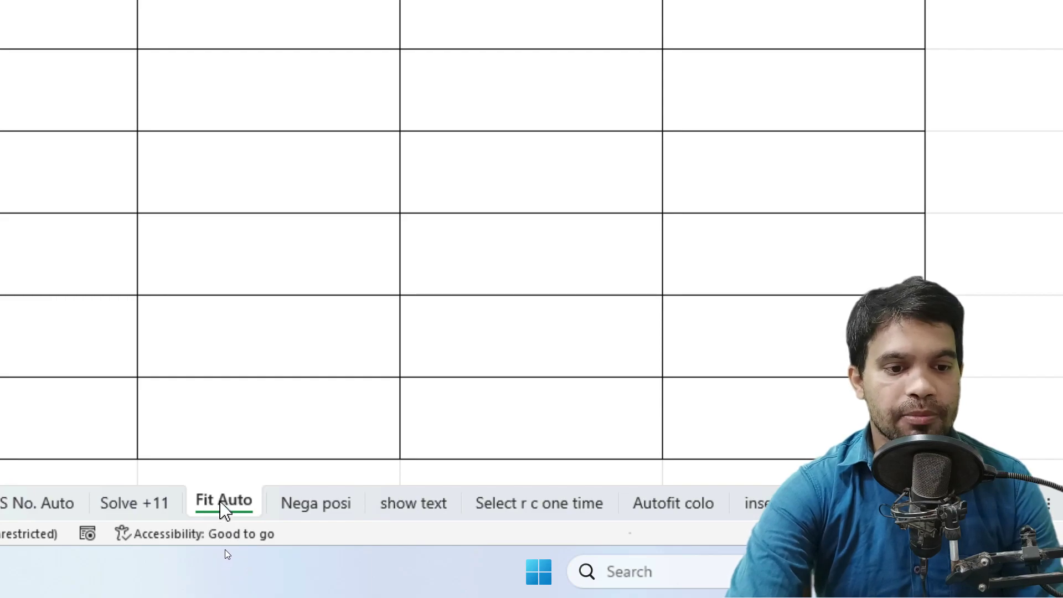
Step: Open the Fit Auto sheet's code and create a Worksheet_SelectionChange procedure
{"action": "right_click", "coordinate": [224, 509]}
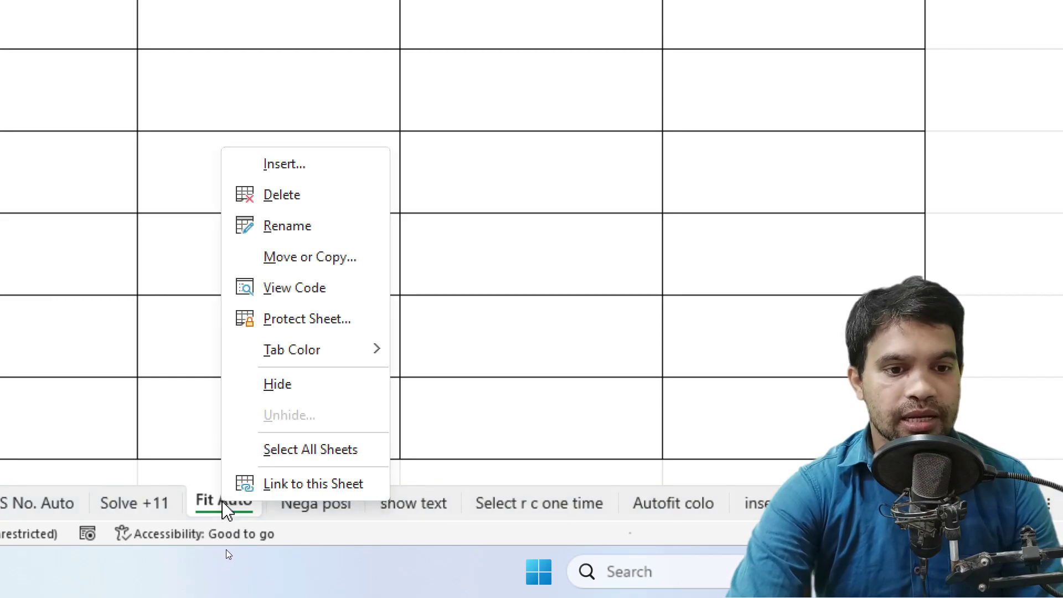
{"action": "left_click", "coordinate": [291, 289]}
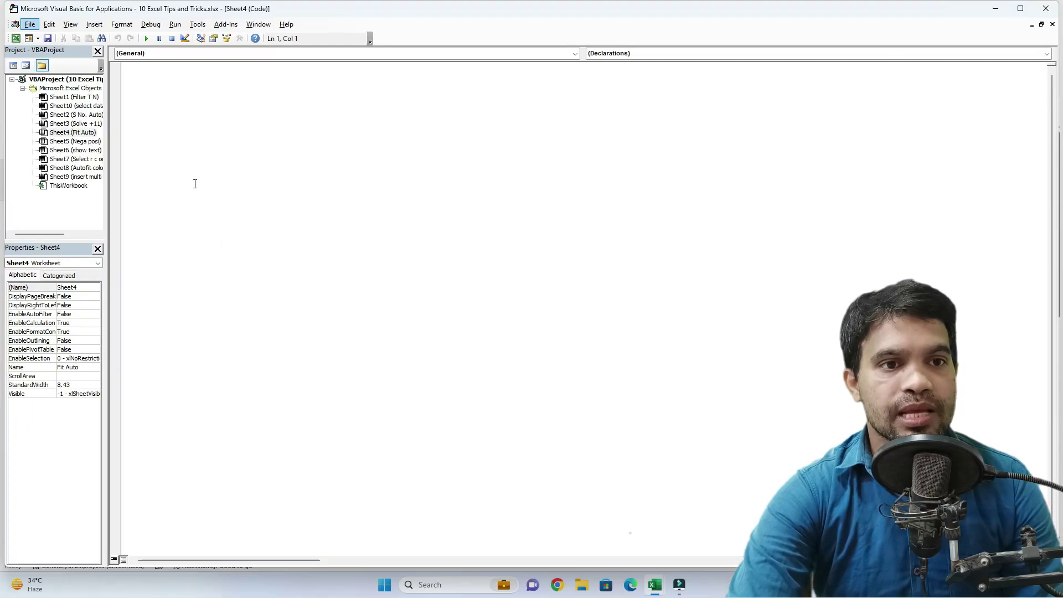
{"action": "key", "text": "Right"}
{"action": "key", "text": "Right"}
{"action": "key", "text": "Right"}
{"action": "key", "text": "Left"}
{"action": "key", "text": "Left"}
{"action": "key", "text": "Left"}
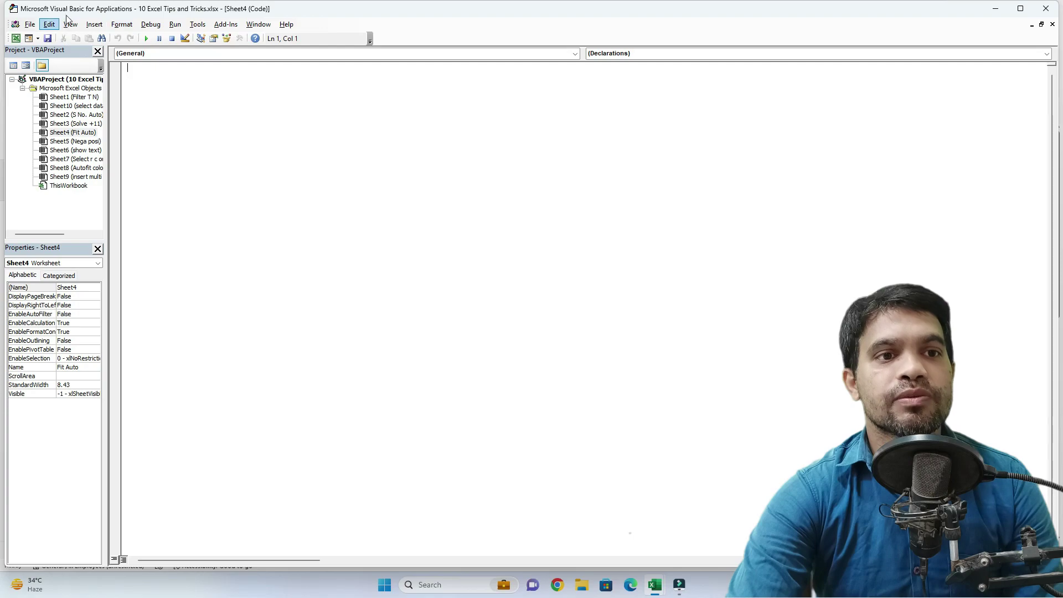
{"action": "key", "text": "Right"}
{"action": "key", "text": "Right"}
{"action": "key", "text": "Right"}
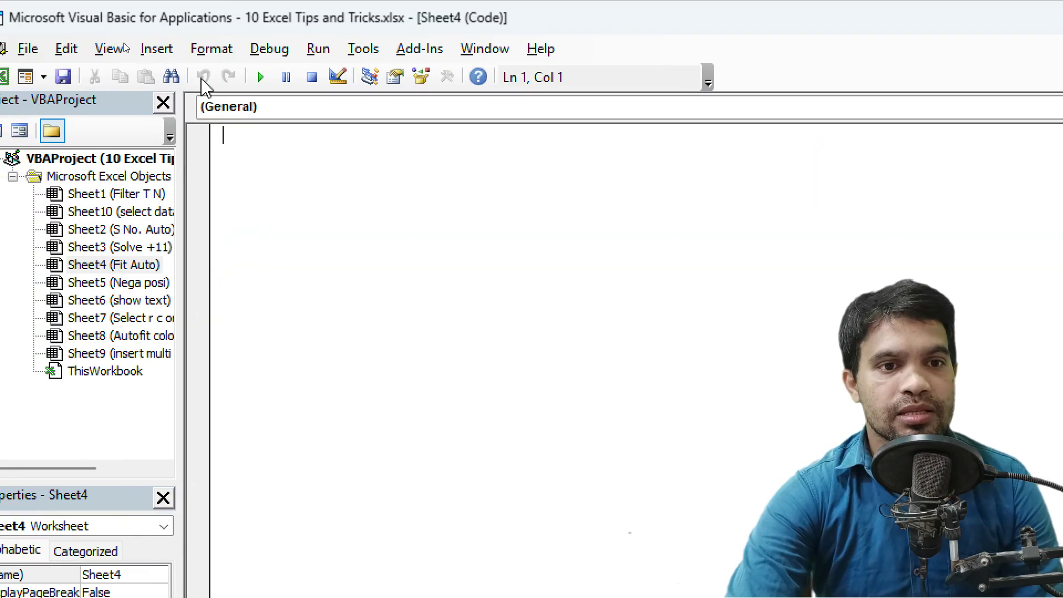
{"action": "left_click", "coordinate": [240, 111]}
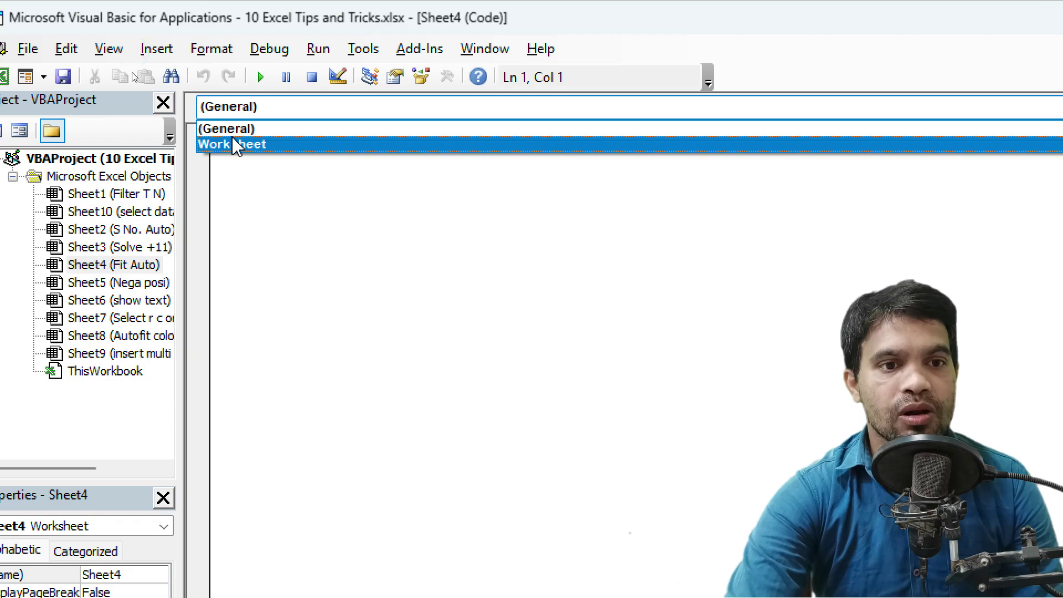
{"action": "left_click", "coordinate": [237, 145]}
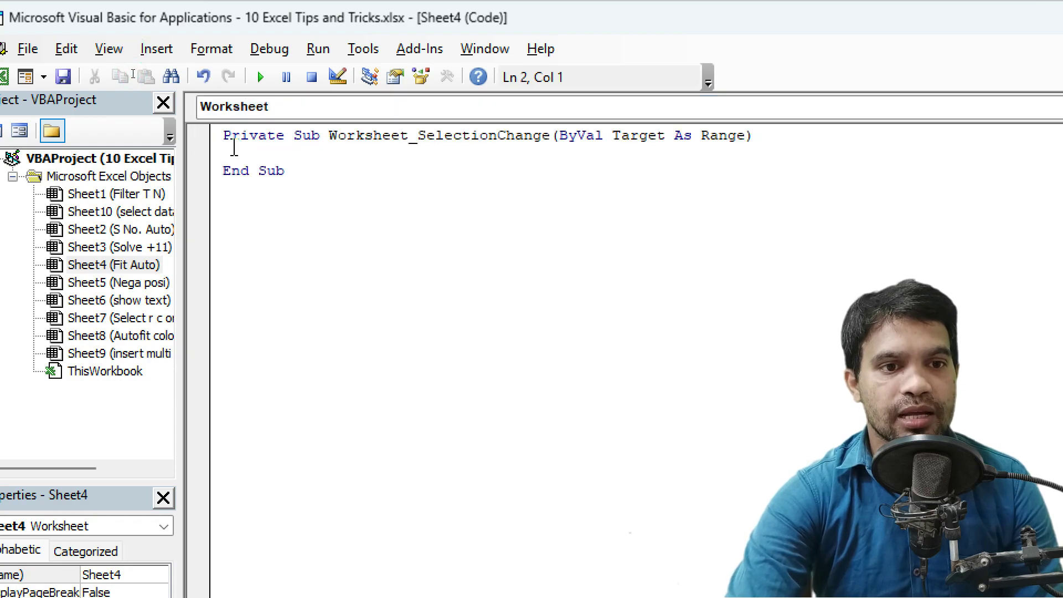
Step: Write cells.EntireColumn.AutoFit in the procedure and close the VBA editor
{"action": "type", "text": "cell"}
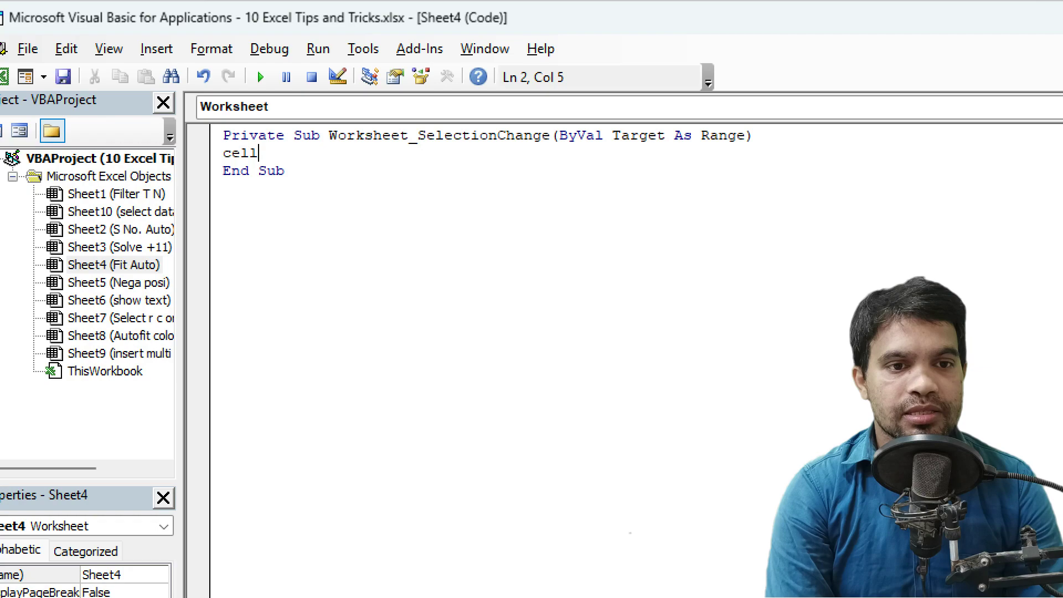
{"action": "type", "text": "s.en"}
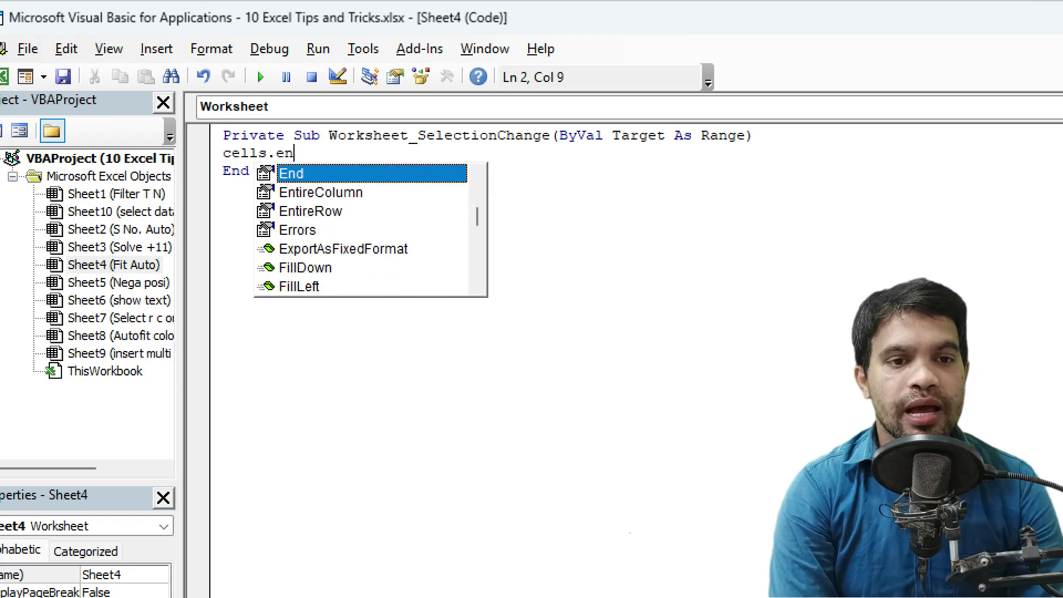
{"action": "type", "text": "ti"}
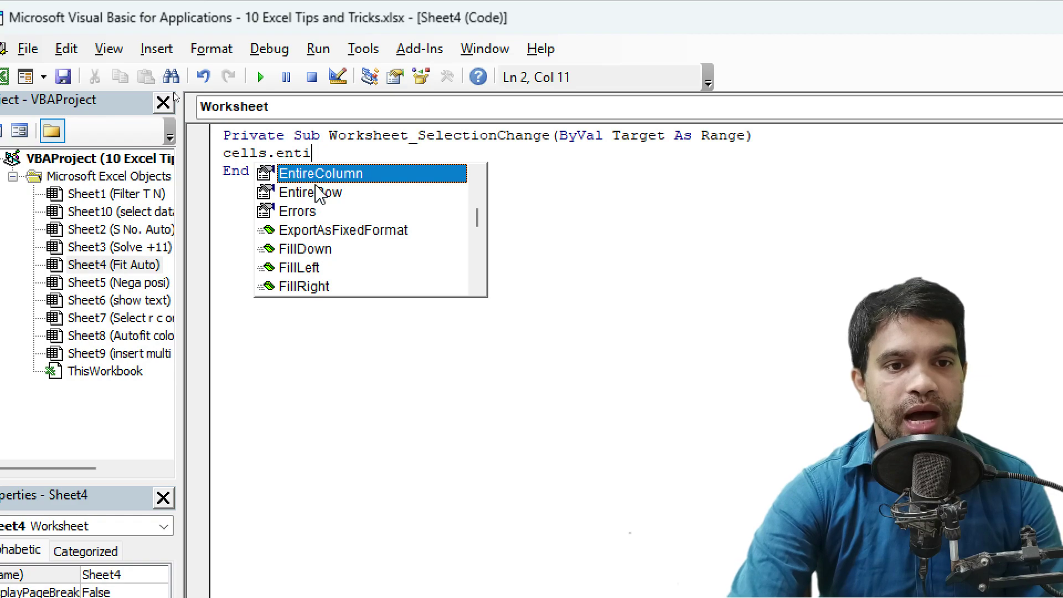
{"action": "key", "text": "Tab"}
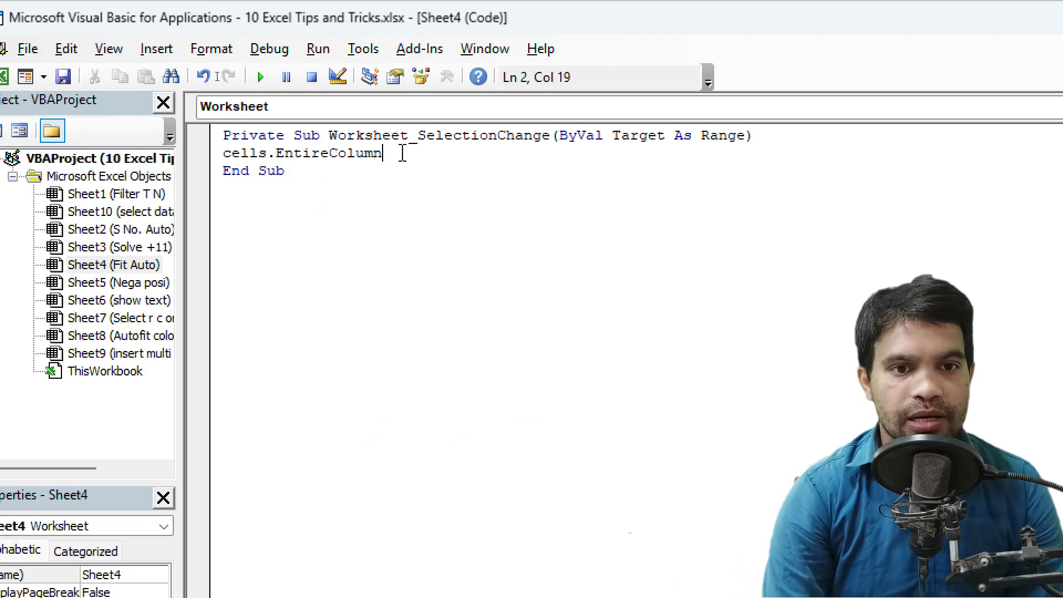
{"action": "type", "text": ".aut"}
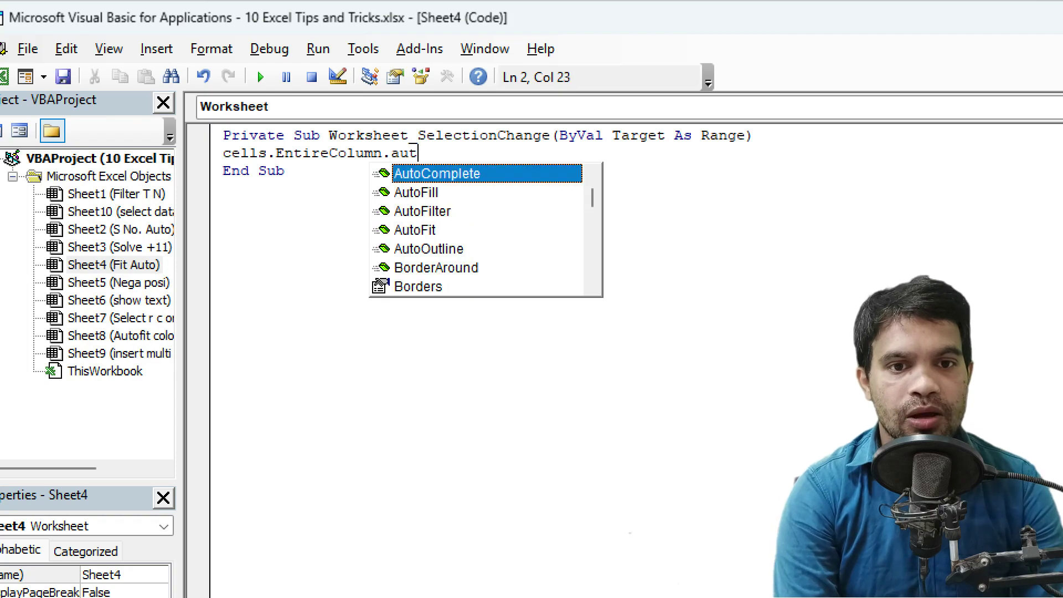
{"action": "type", "text": "ofi"}
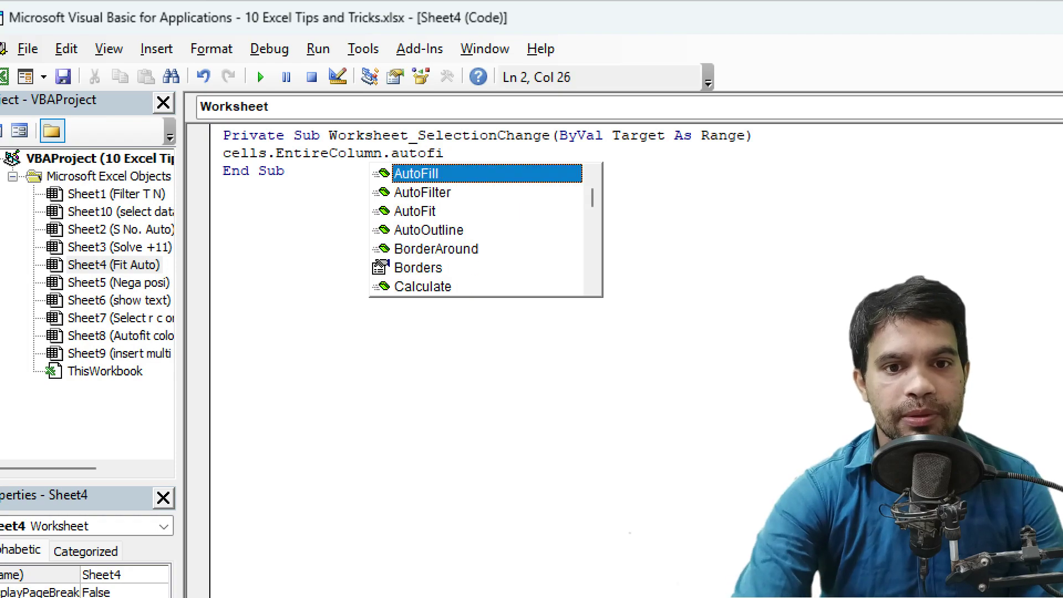
{"action": "left_click", "coordinate": [414, 211]}
{"action": "key", "text": "Tab"}
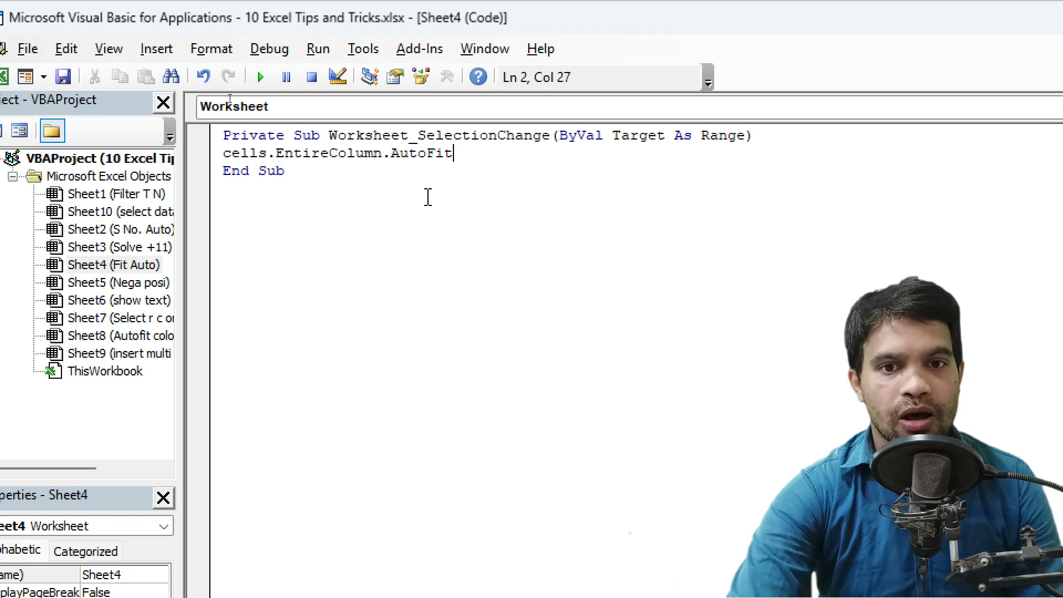
{"action": "key", "text": "alt"}
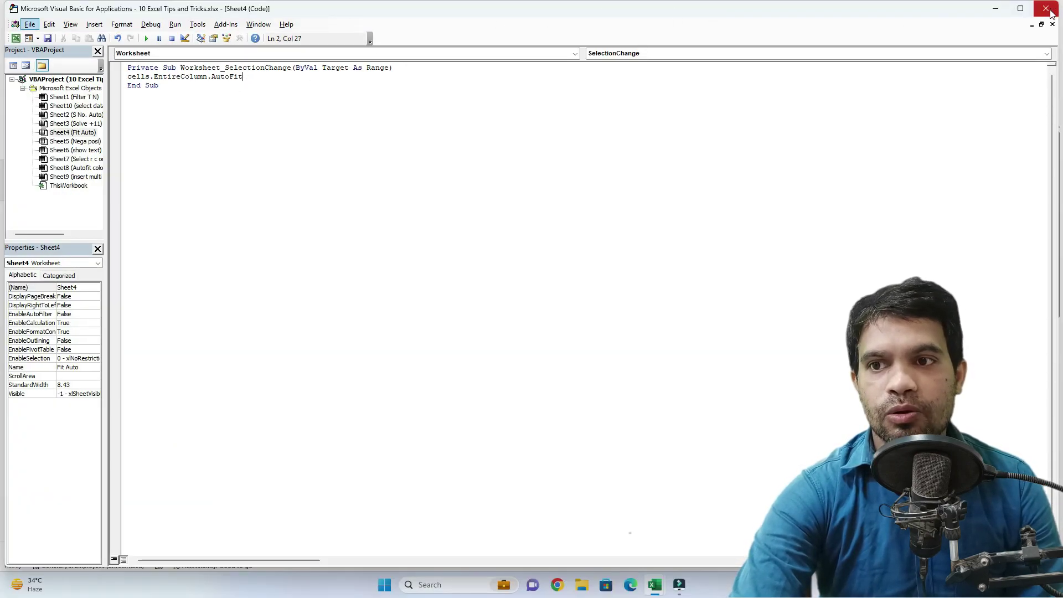
{"action": "left_click", "coordinate": [1049, 11]}
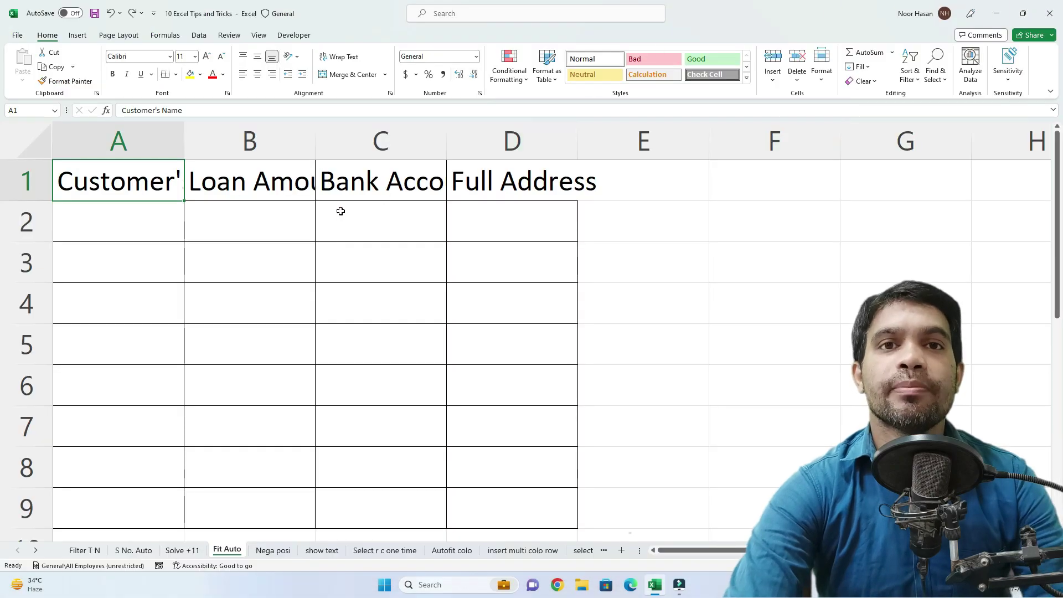
Step: Autofit columns A–D to the Customer's Name, Loan Amount, Bank Account and Full Address headers
{"action": "double_click", "coordinate": [184, 142]}
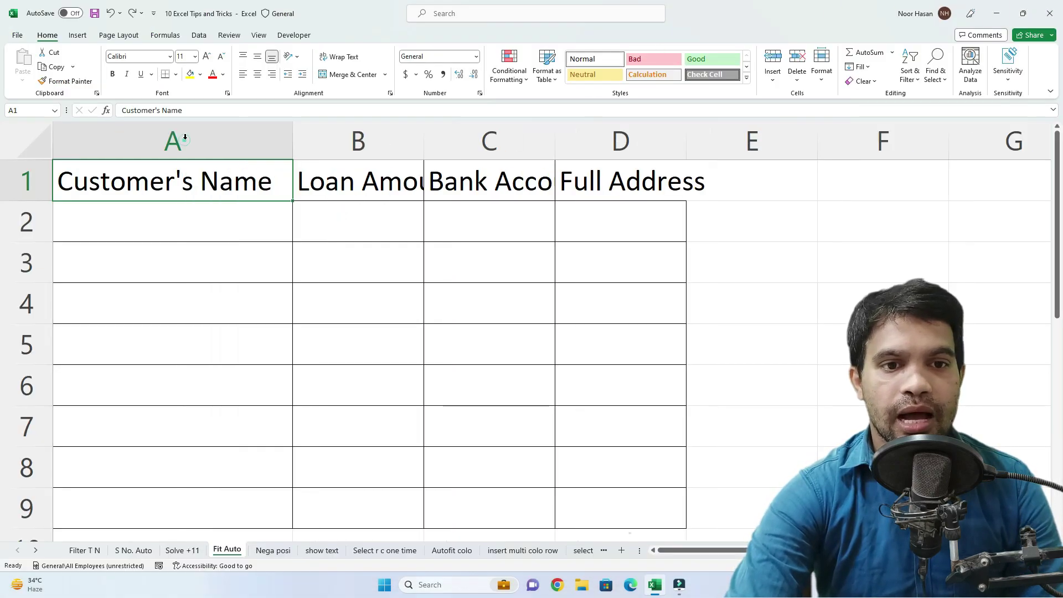
{"action": "double_click", "coordinate": [423, 143]}
{"action": "double_click", "coordinate": [606, 143]}
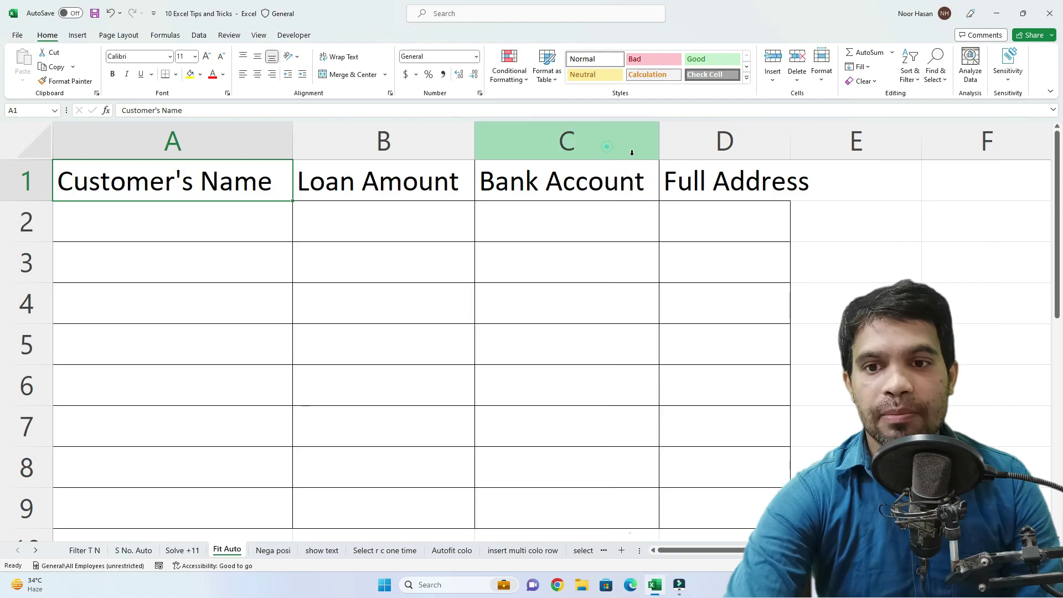
{"action": "double_click", "coordinate": [790, 145]}
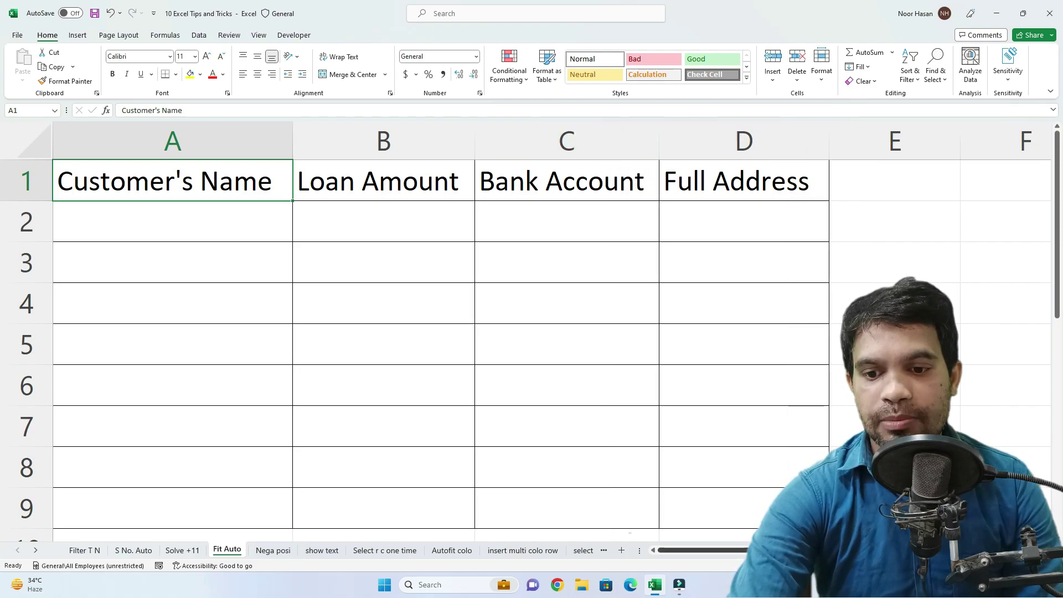
Step: Enter the header 'Bank Names' in cell E1 so column E widens automatically
{"action": "scroll", "coordinate": [531, 332], "scroll_direction": "right", "scroll_amount": 4}
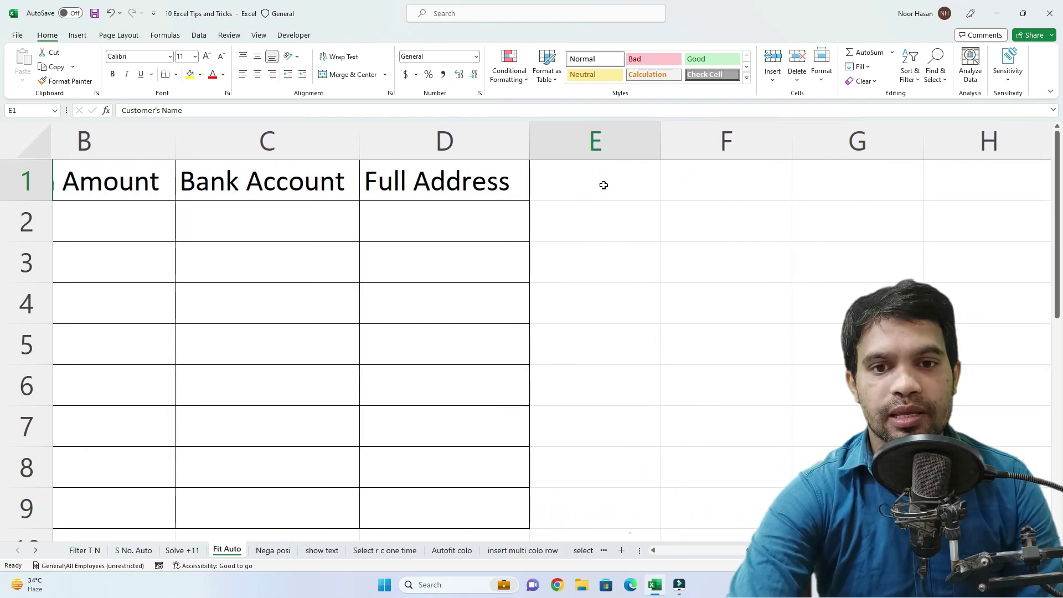
{"action": "left_click", "coordinate": [603, 185]}
{"action": "type", "text": "Bank "}
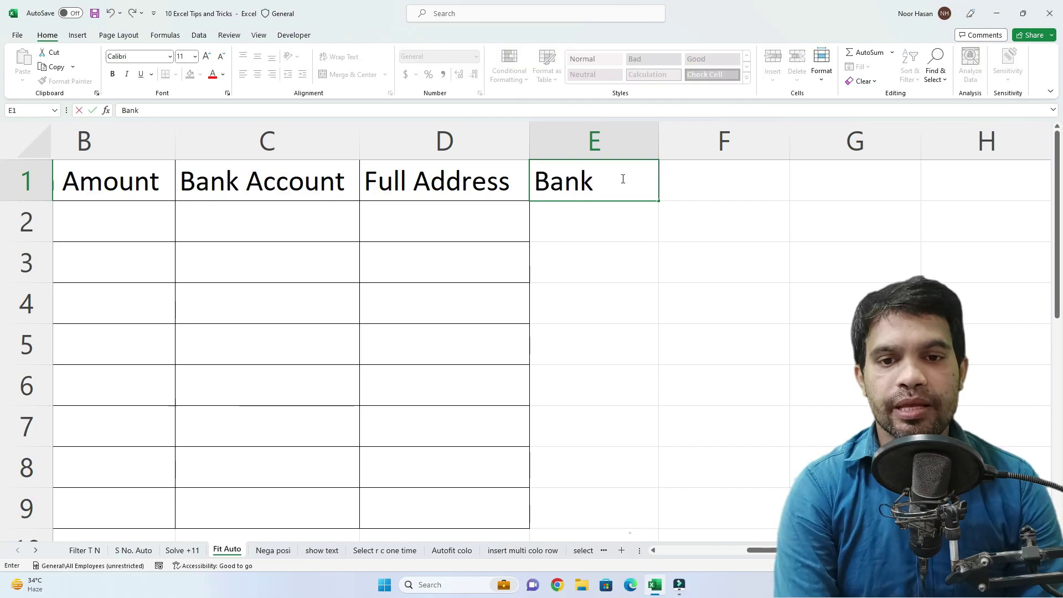
{"action": "type", "text": "Names"}
{"action": "key", "text": "Return"}
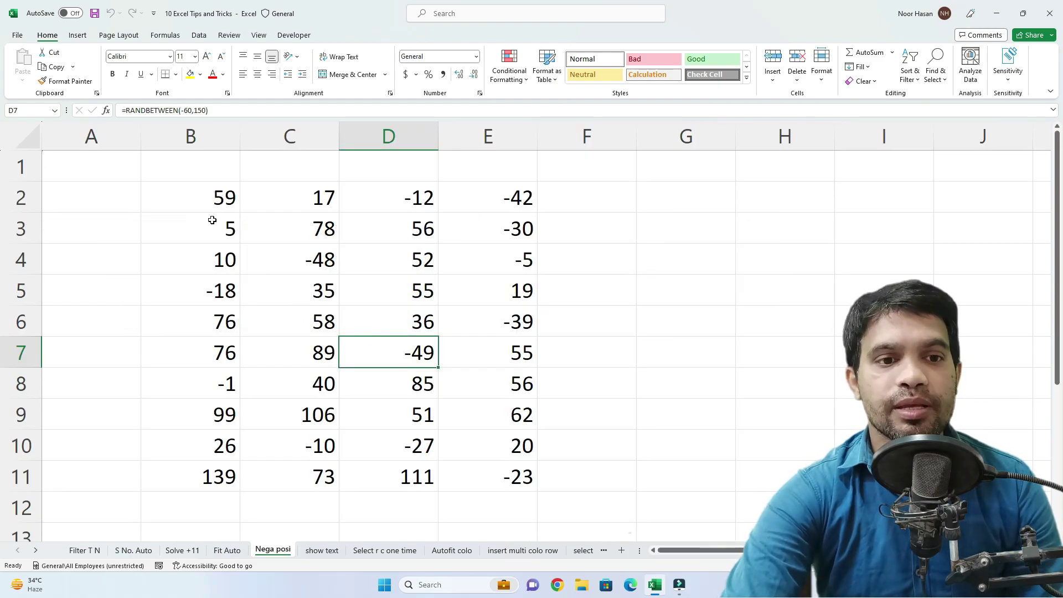
Step: Select the number block B2:E11, look at Conditional Formatting, then reselect B2:D4
{"action": "left_click_drag", "start_coordinate": [215, 199], "coordinate": [520, 476]}
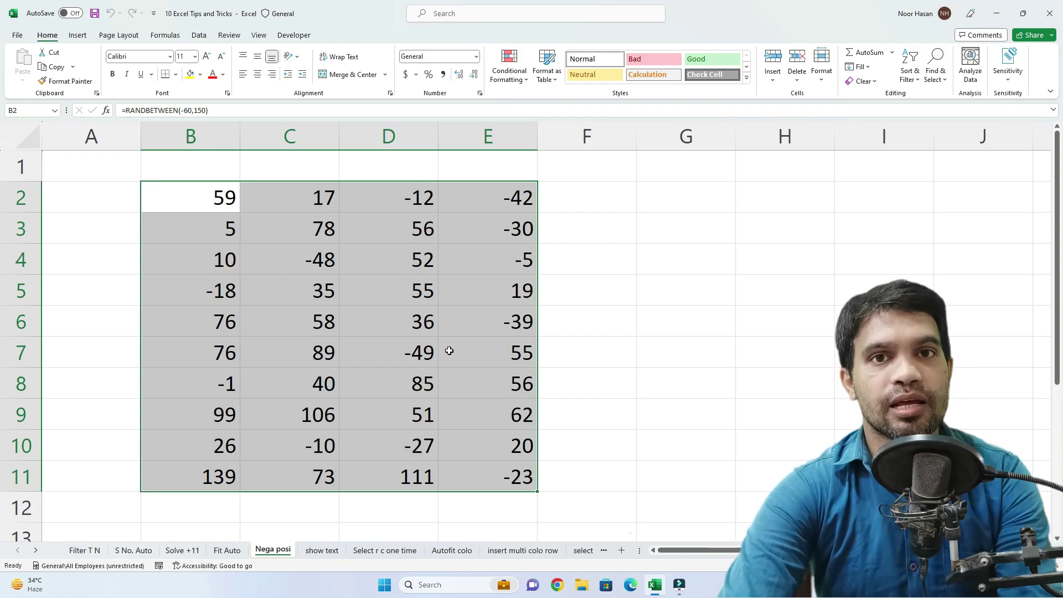
{"action": "left_click", "coordinate": [513, 81]}
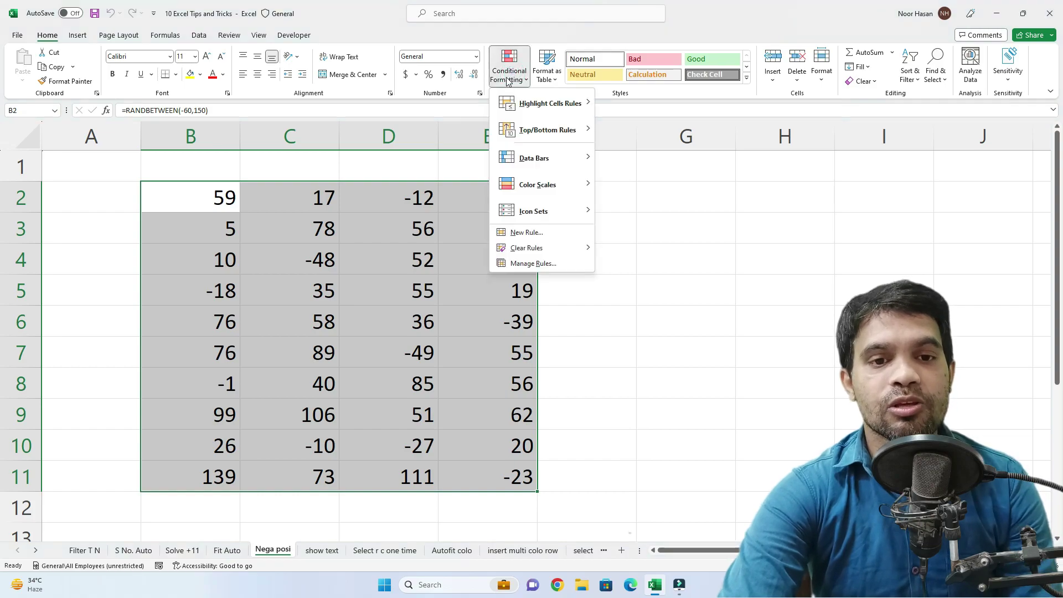
{"action": "key", "text": "Escape"}
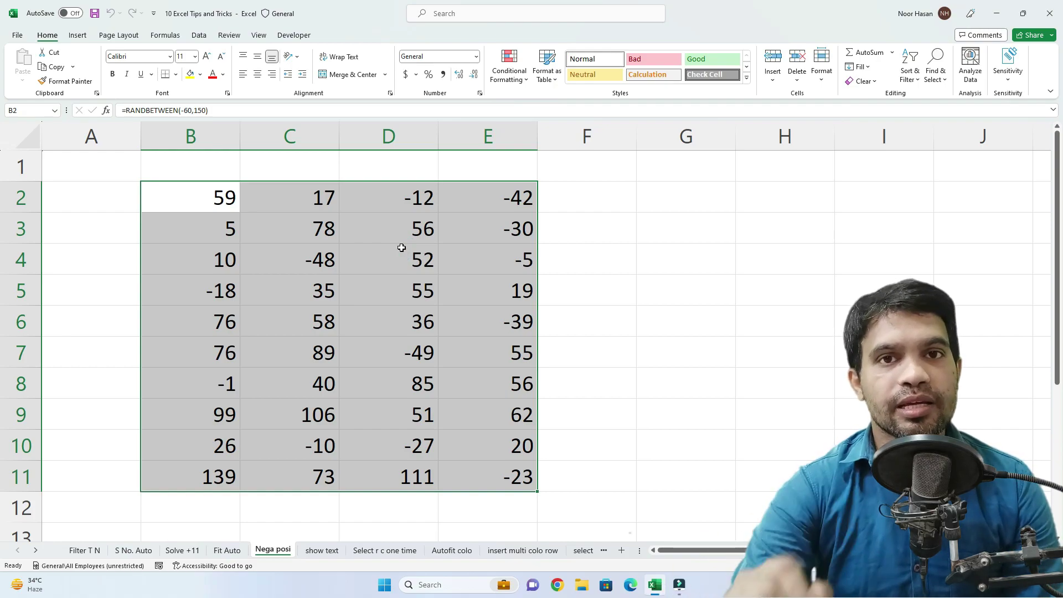
{"action": "left_click", "coordinate": [371, 332]}
{"action": "mouse_move", "coordinate": [203, 197]}
{"action": "left_mouse_down"}
{"action": "mouse_move", "coordinate": [416, 313]}
{"action": "mouse_move", "coordinate": [498, 476]}
{"action": "left_mouse_up"}
Step: Apply the custom number format [color10]0;[red]-0; so positives show green and negatives red
{"action": "key", "text": "ctrl+1"}
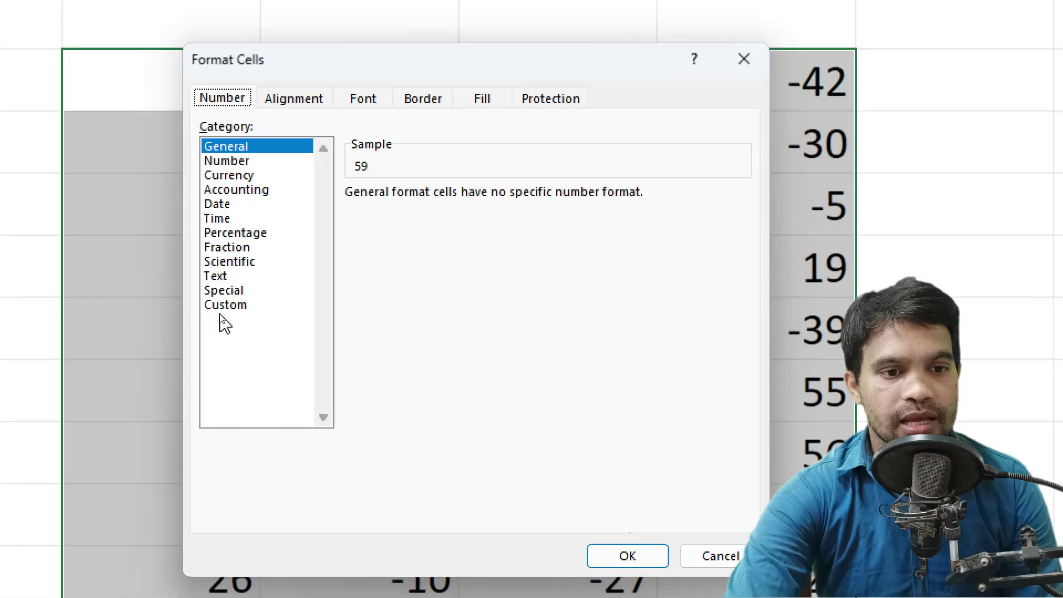
{"action": "left_click", "coordinate": [222, 309]}
{"action": "type", "text": "[color1"}
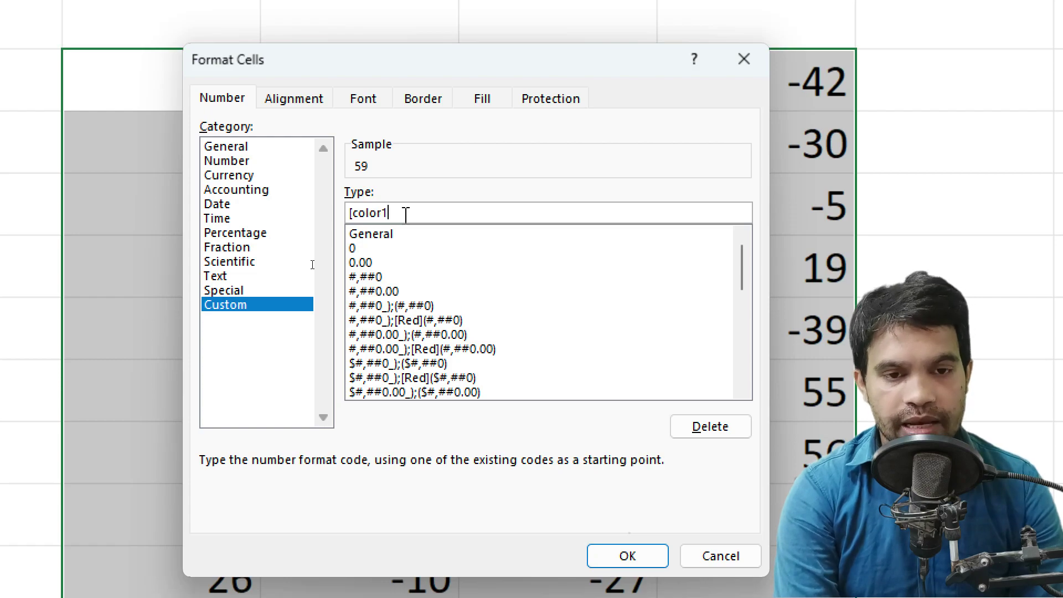
{"action": "type", "text": "0"}
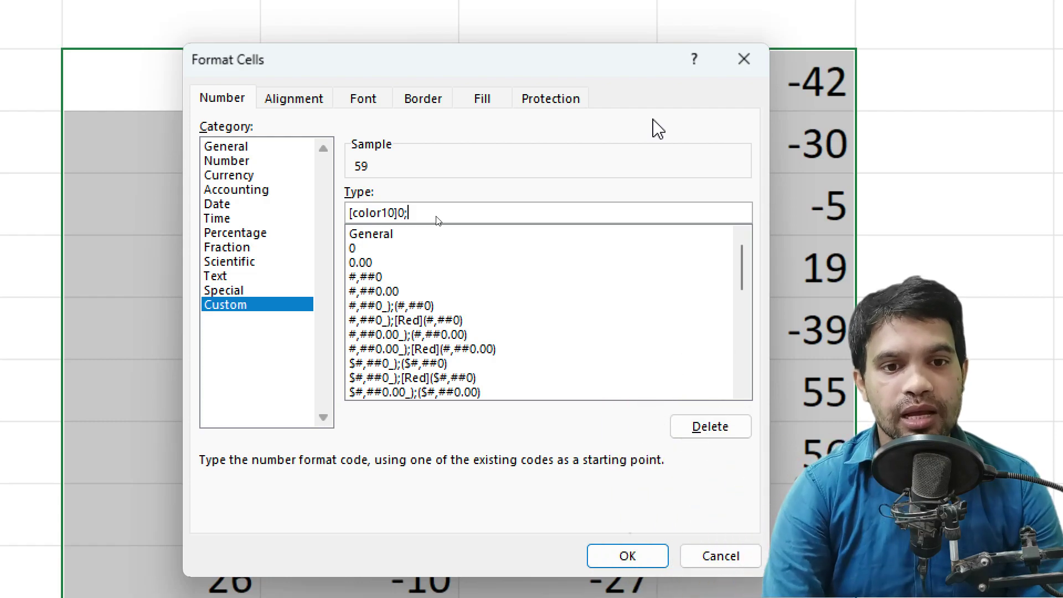
{"action": "type", "text": "[red"}
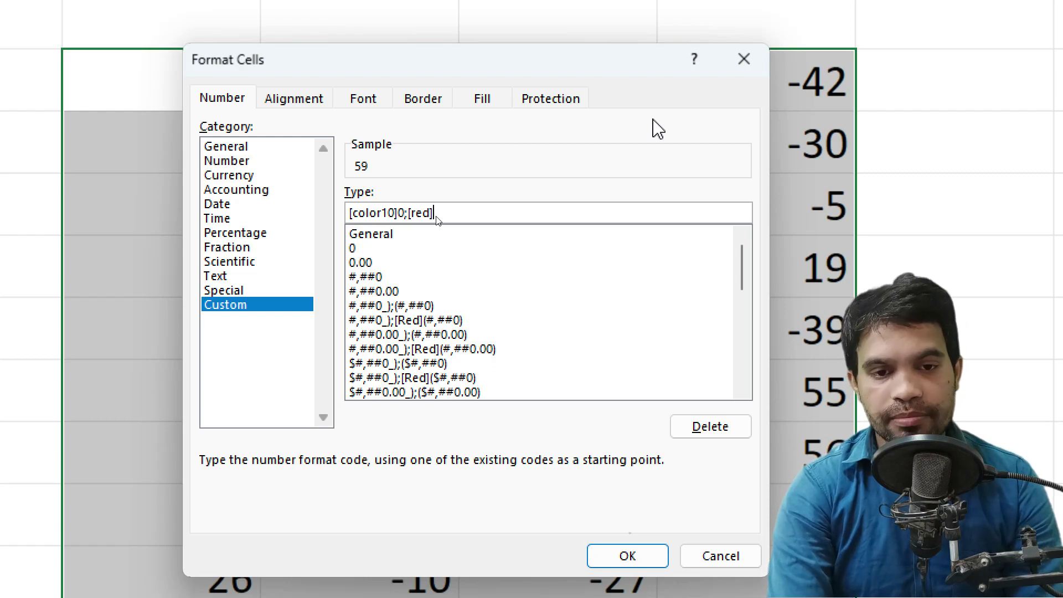
{"action": "type", "text": "0;"}
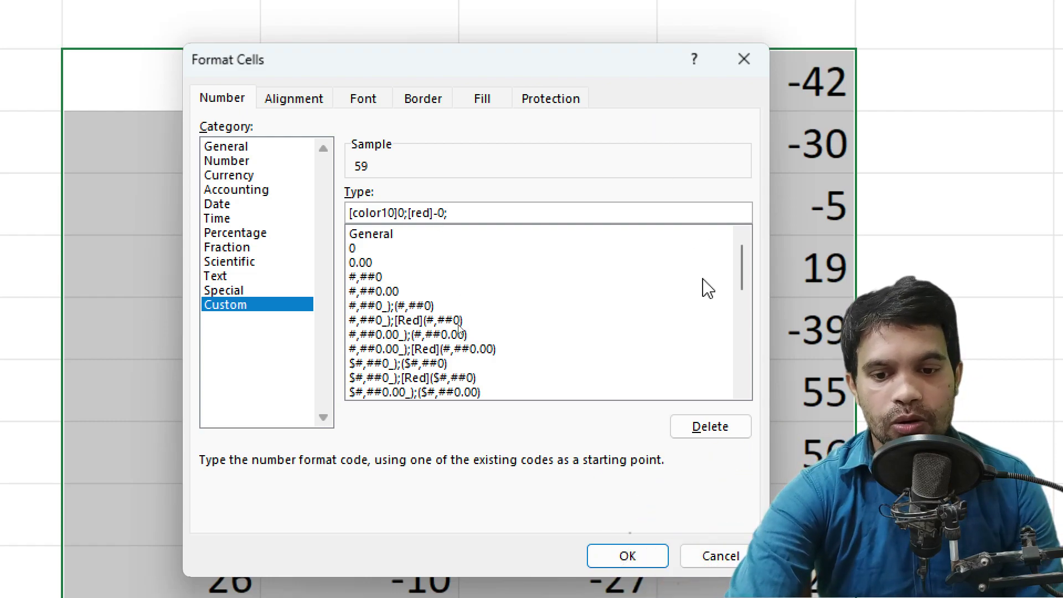
{"action": "left_click", "coordinate": [627, 555]}
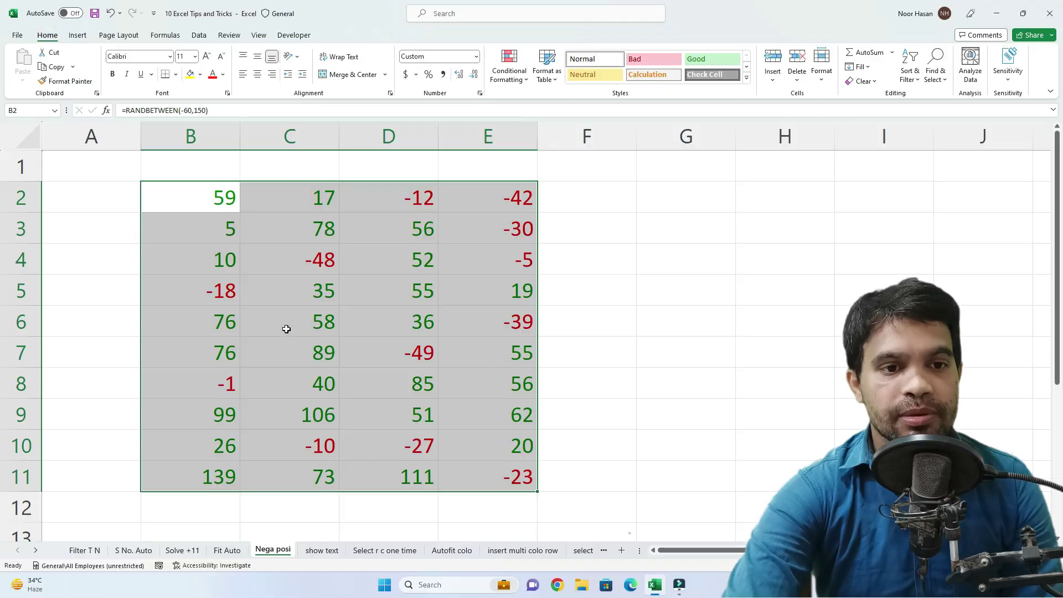
Step: Deselect the range by clicking a cell to view the green and red numbers
{"action": "key", "text": "alt"}
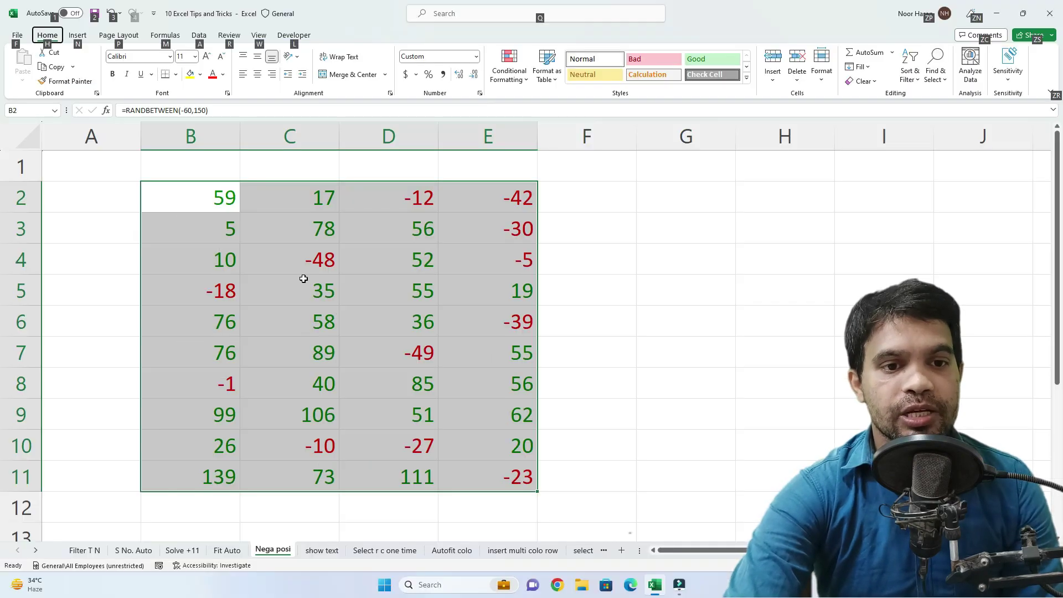
{"action": "left_click", "coordinate": [384, 268]}
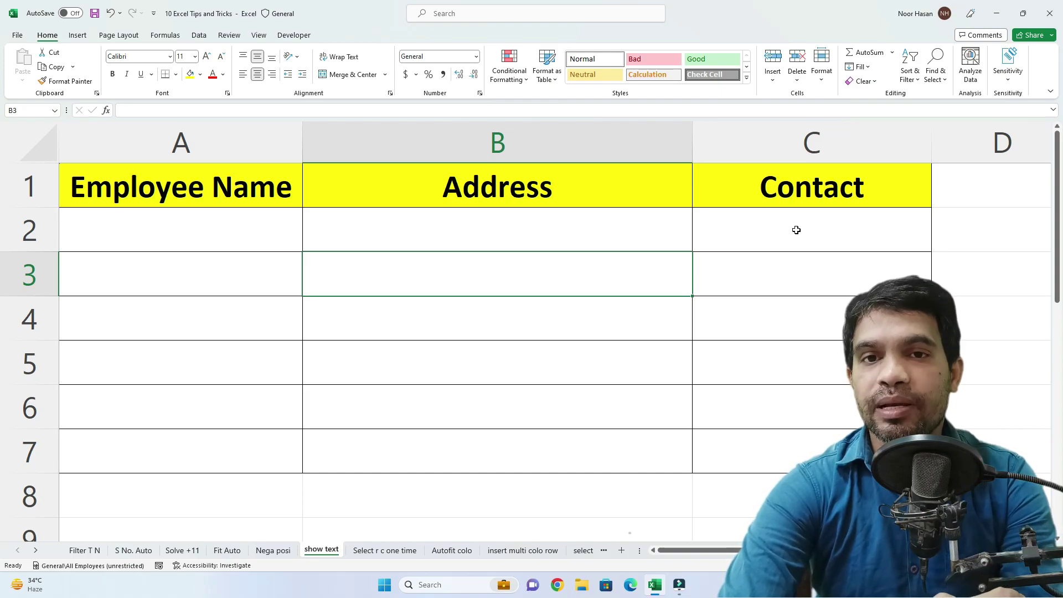
Step: Select the Employee Name entry cells A2:A7 and go to the Data tab
{"action": "left_click", "coordinate": [239, 233]}
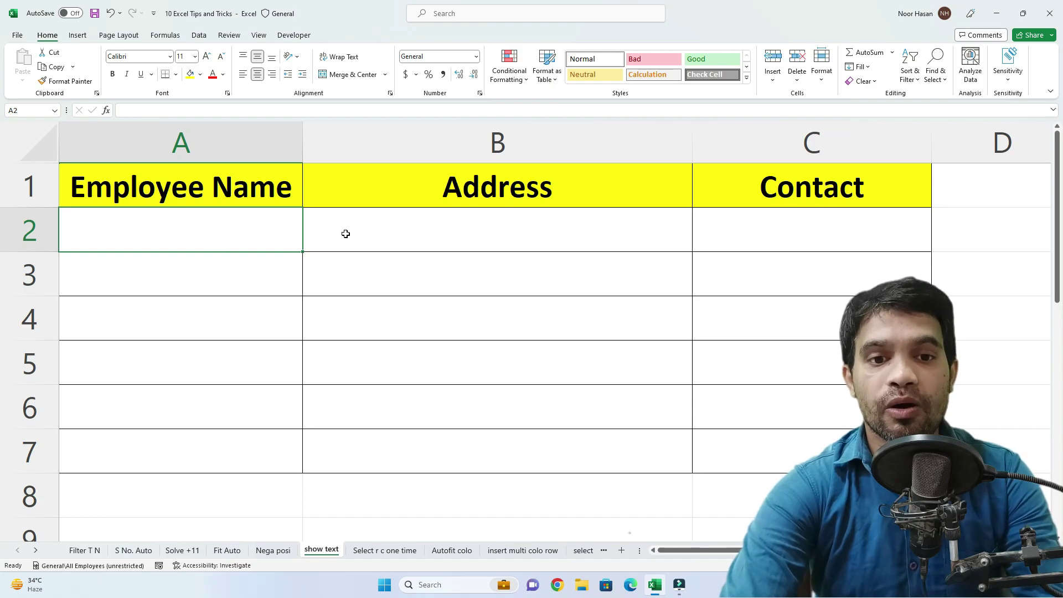
{"action": "left_click", "coordinate": [388, 234]}
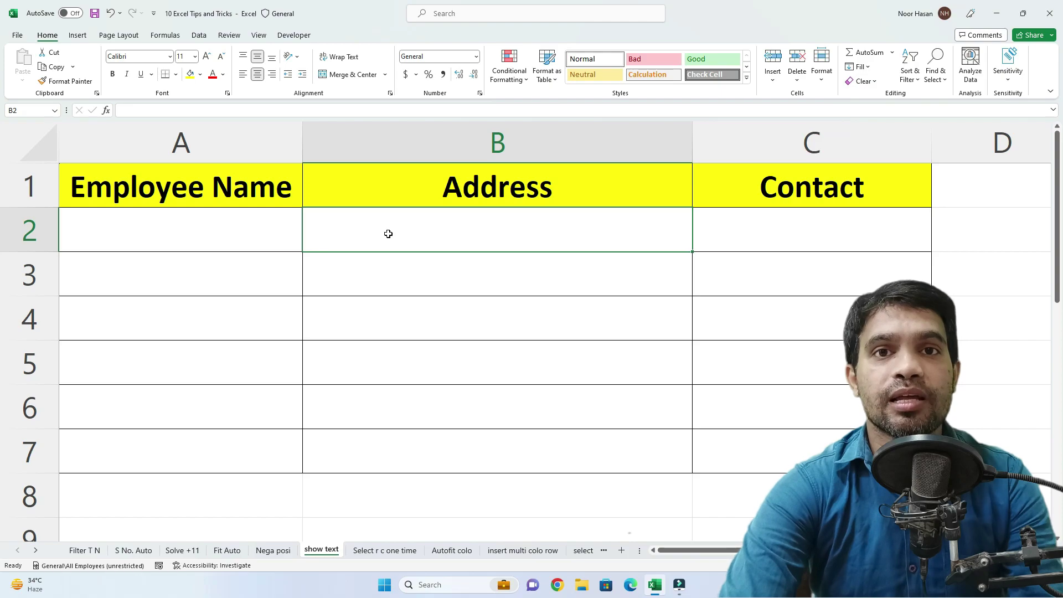
{"action": "left_click_drag", "start_coordinate": [188, 228], "coordinate": [201, 415]}
{"action": "left_click", "coordinate": [174, 226]}
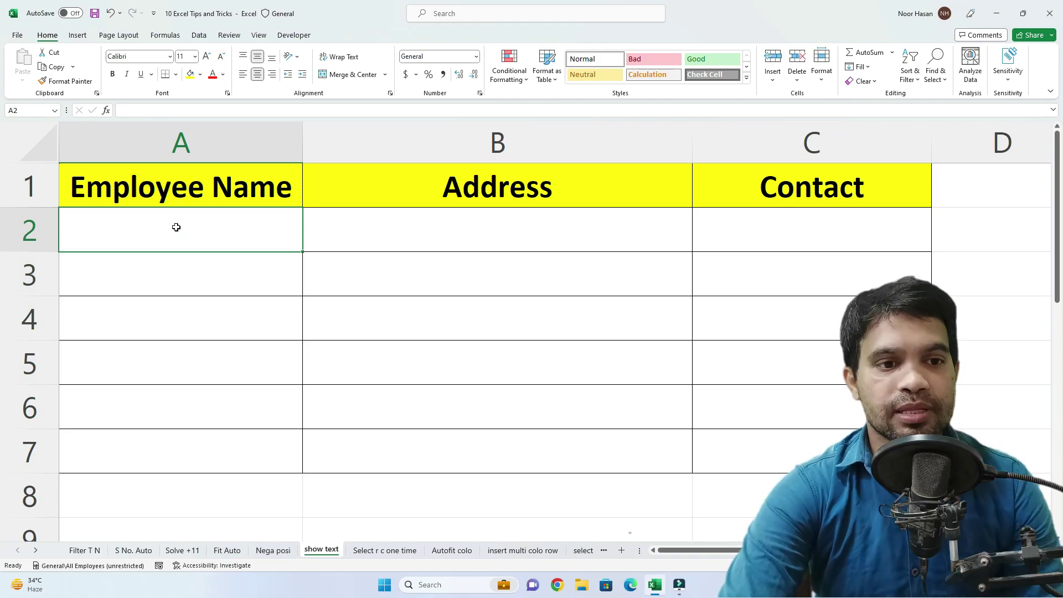
{"action": "left_click_drag", "start_coordinate": [176, 227], "coordinate": [195, 446]}
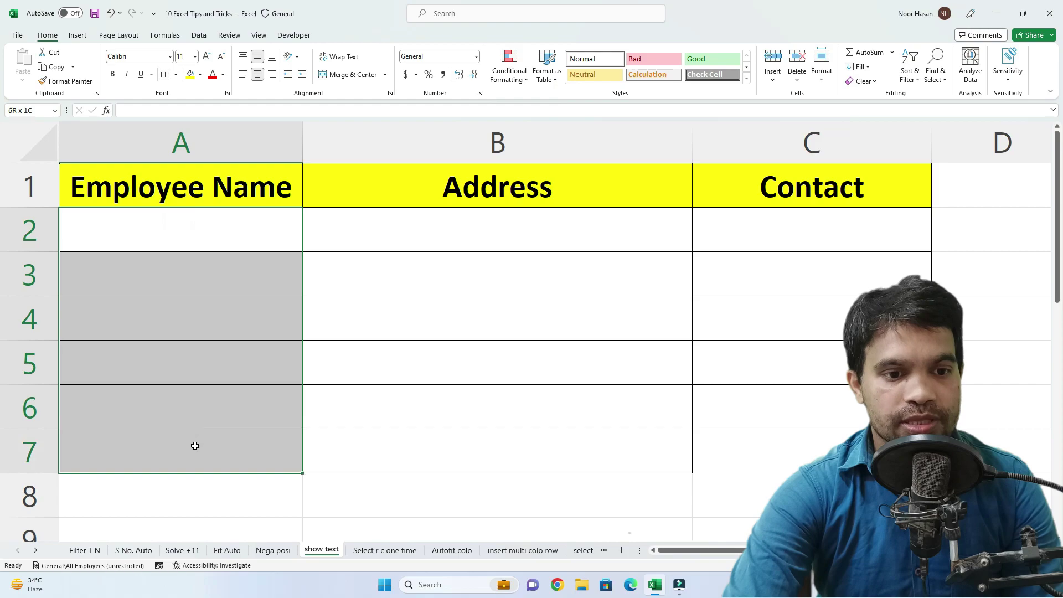
{"action": "left_click", "coordinate": [199, 35]}
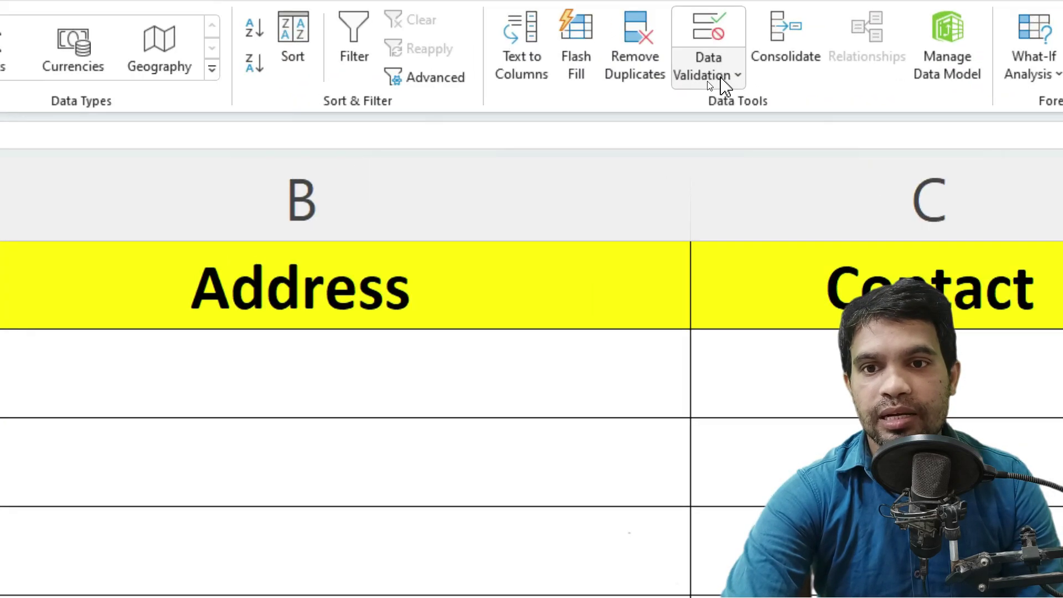
Step: Add a validation input message to A2:A7 titled EmpName reading 'Please Enter Full Name of Emp.'
{"action": "left_click", "coordinate": [702, 80]}
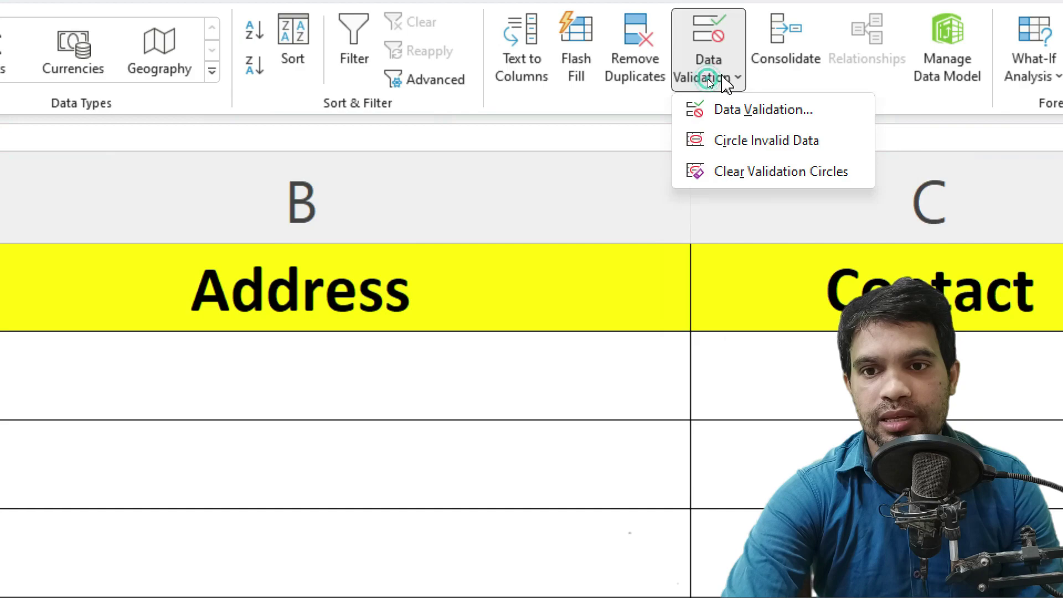
{"action": "left_click", "coordinate": [736, 111]}
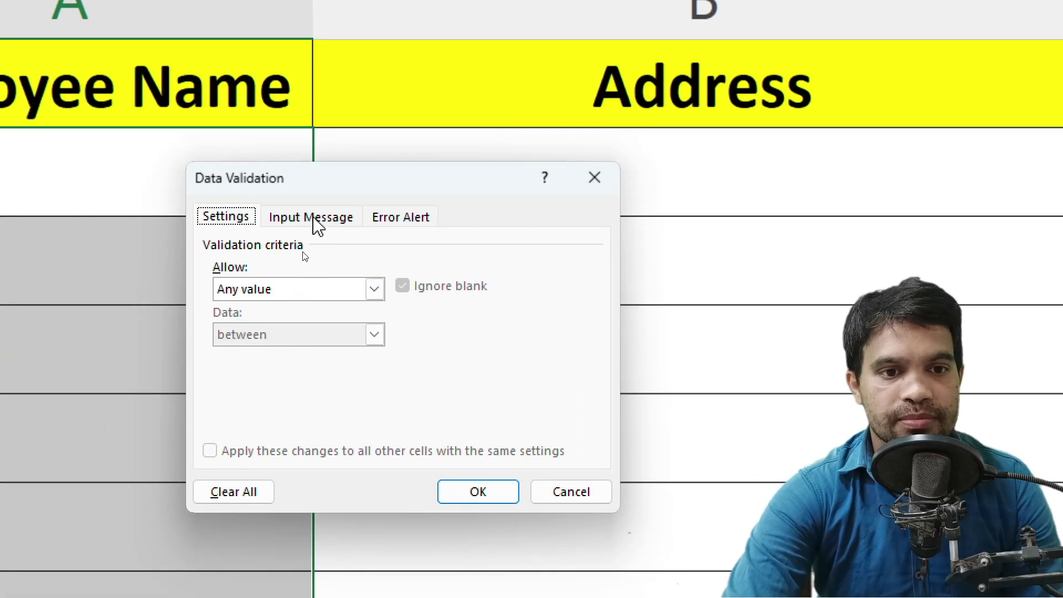
{"action": "left_click", "coordinate": [316, 219]}
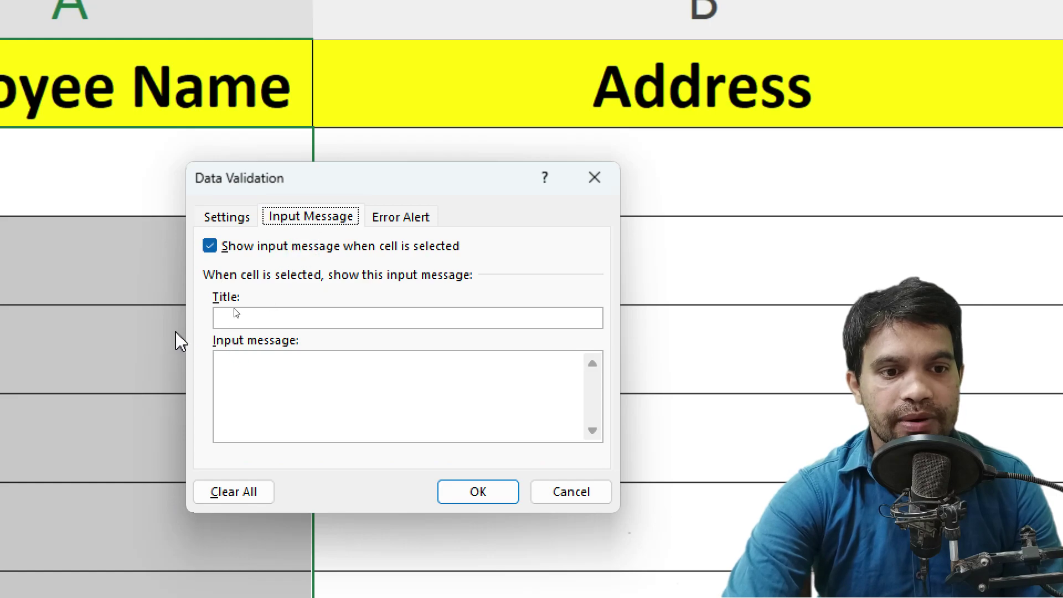
{"action": "left_click", "coordinate": [224, 319]}
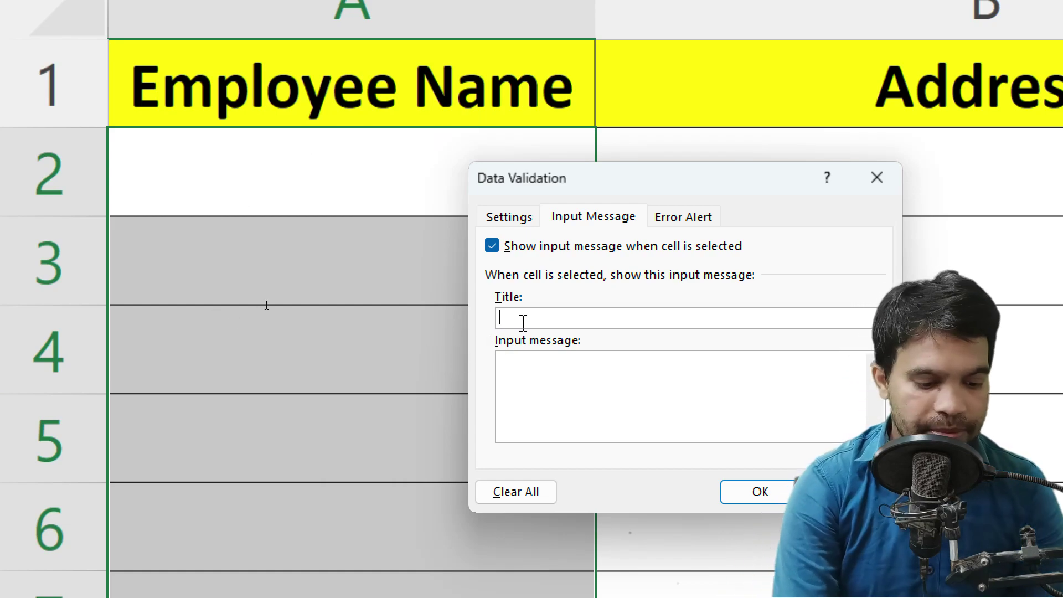
{"action": "type", "text": "Emp"}
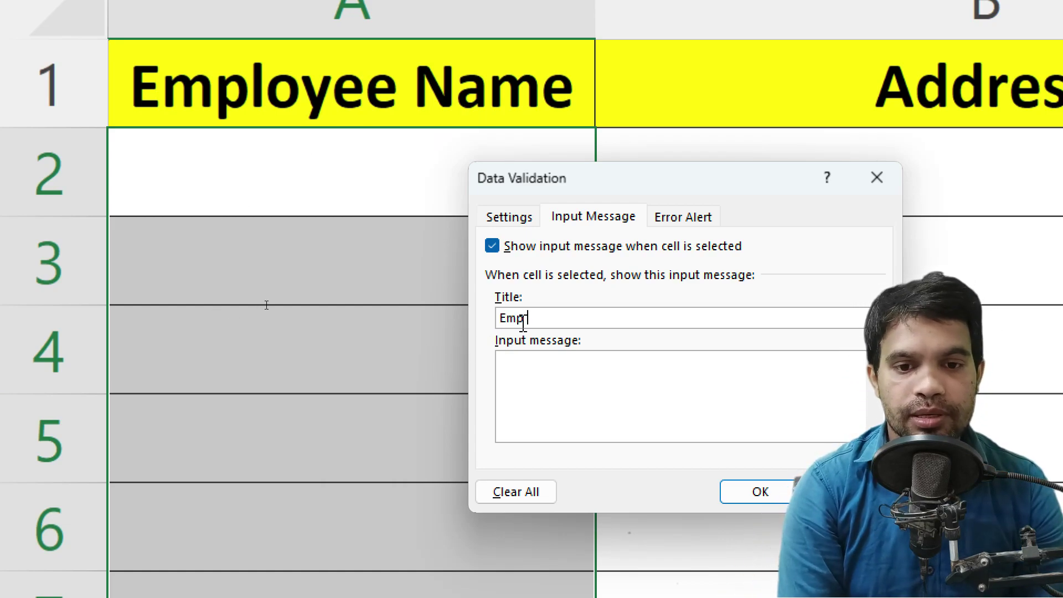
{"action": "type", "text": "Name"}
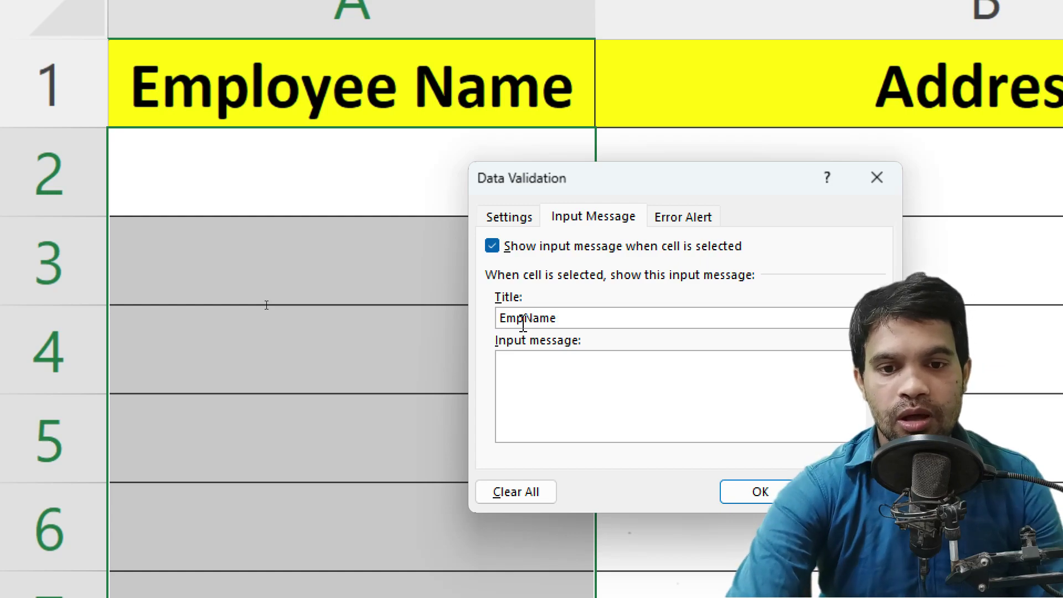
{"action": "left_click", "coordinate": [542, 392]}
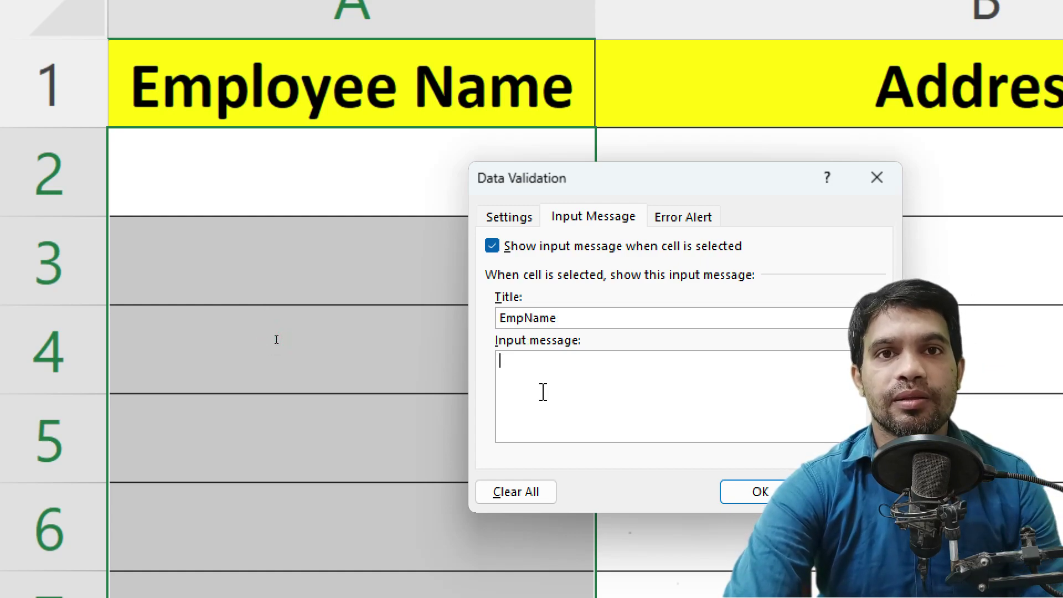
{"action": "type", "text": "Please Ente"}
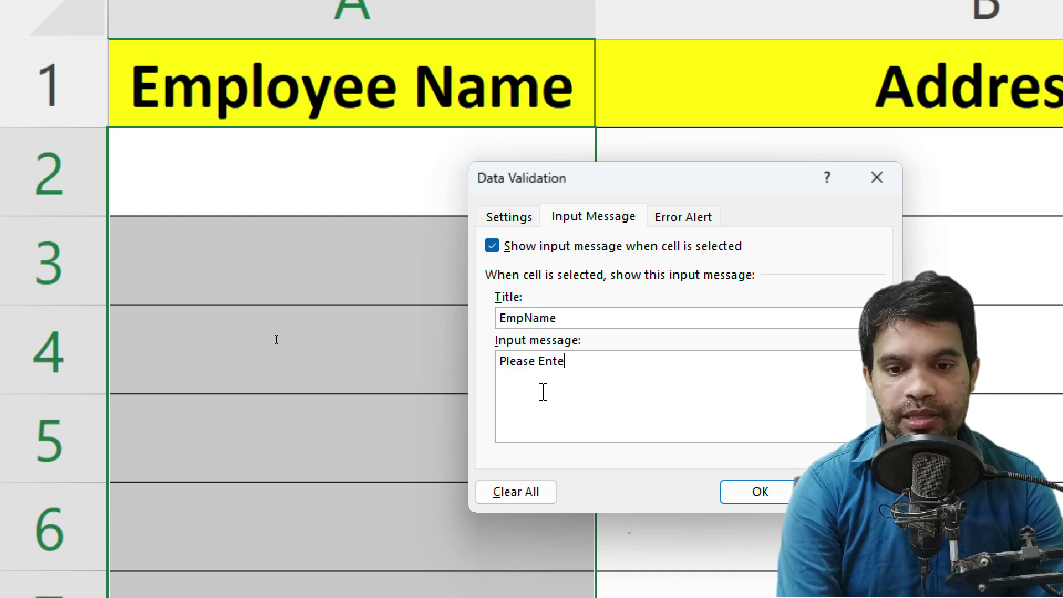
{"action": "type", "text": "Name of Emp"}
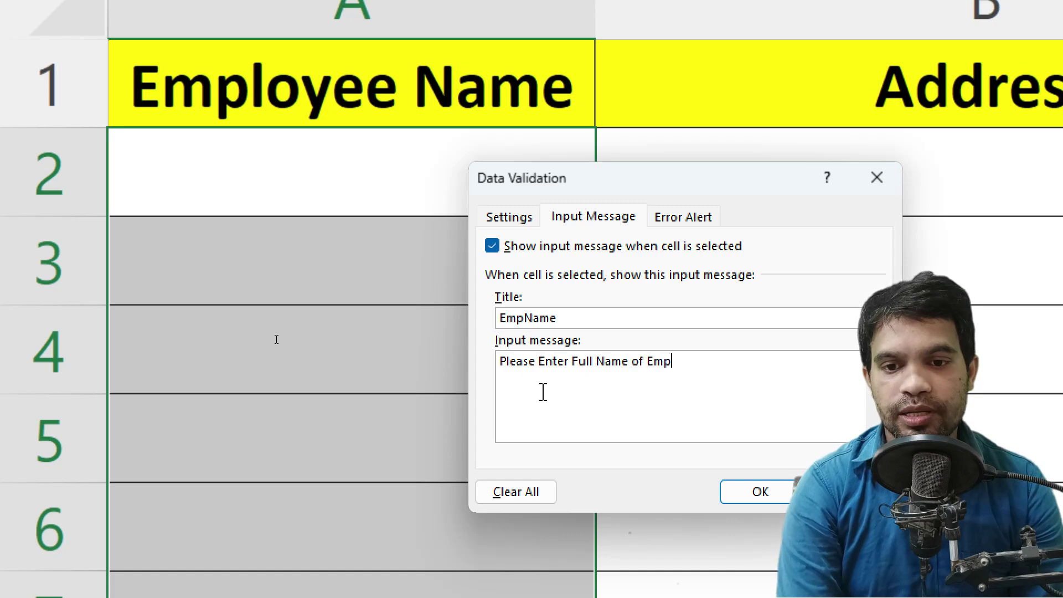
{"action": "type", "text": "."}
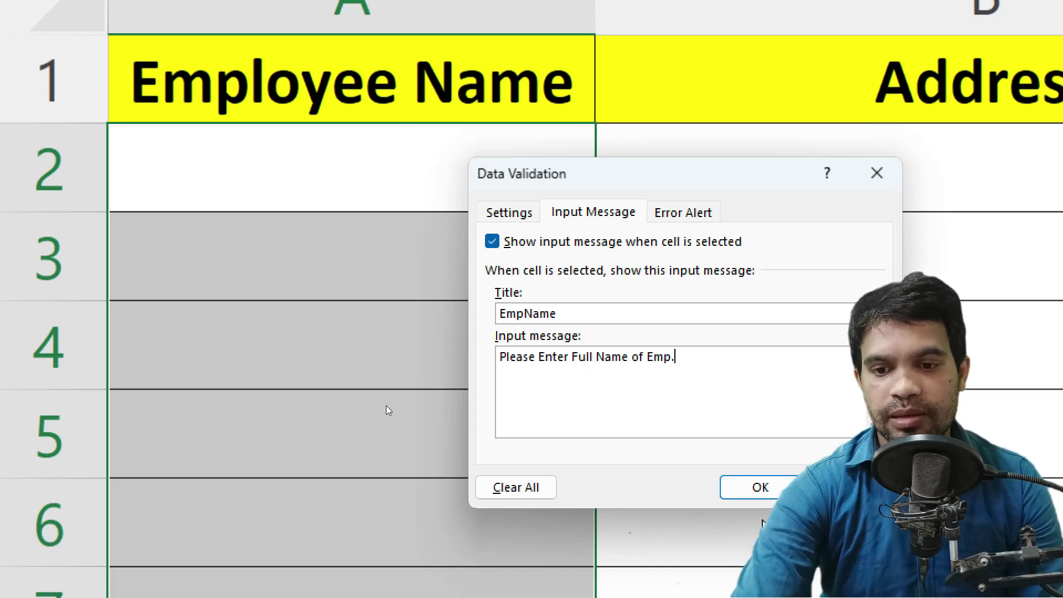
{"action": "left_click", "coordinate": [760, 488]}
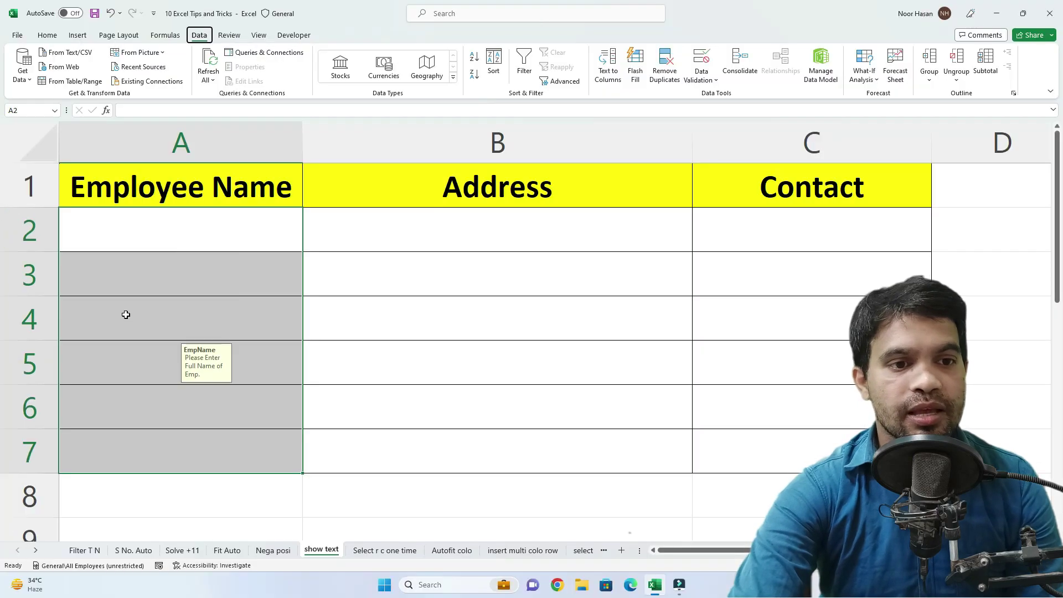
{"action": "left_click", "coordinate": [123, 313]}
{"action": "left_click", "coordinate": [126, 228]}
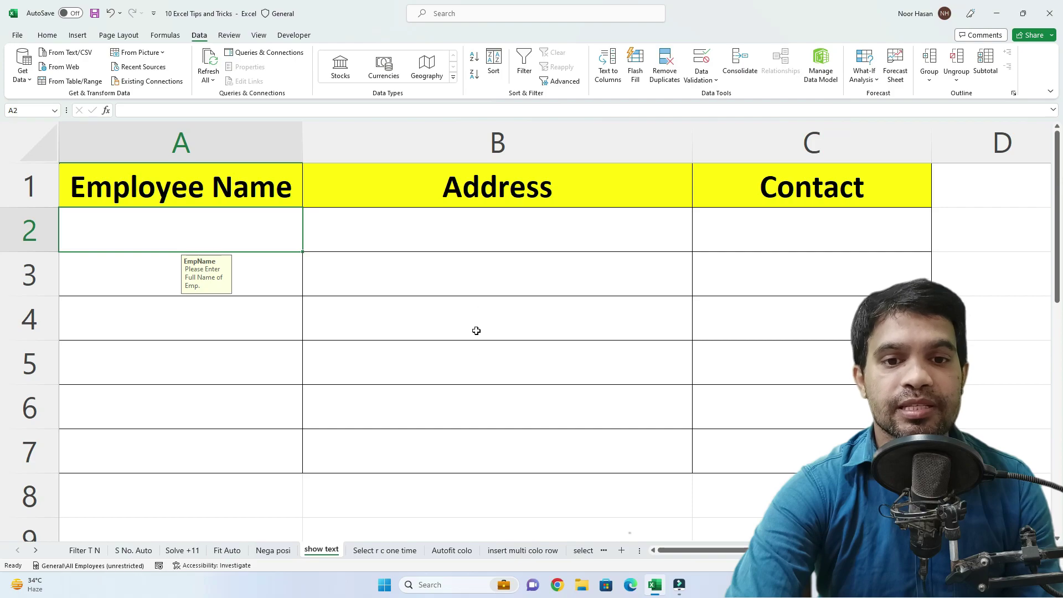
{"action": "left_click", "coordinate": [792, 235]}
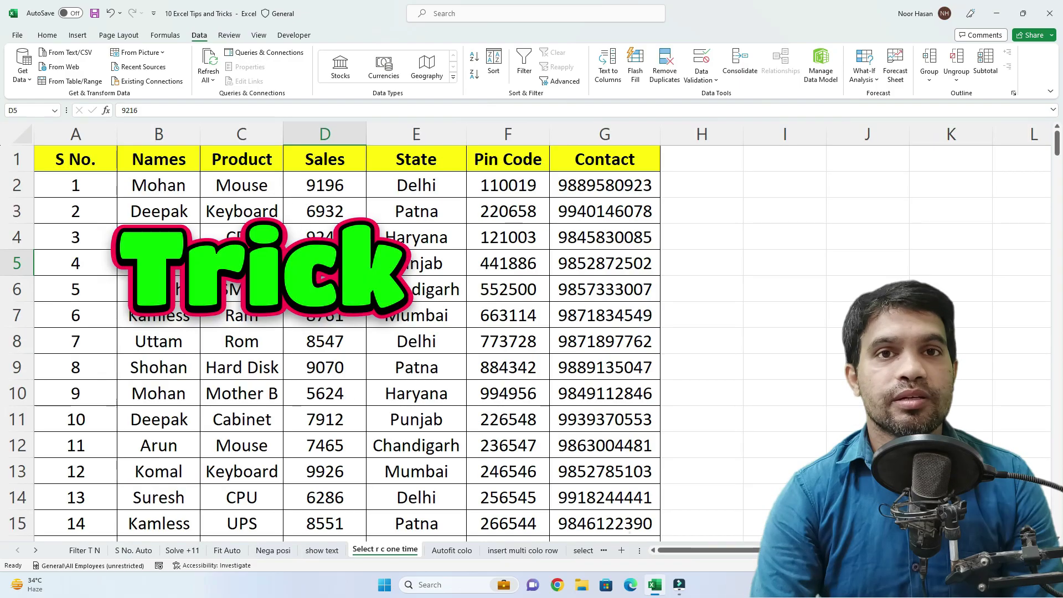
Step: Select cell D6 in the Sales column and scroll through the sales table
{"action": "left_click", "coordinate": [338, 286]}
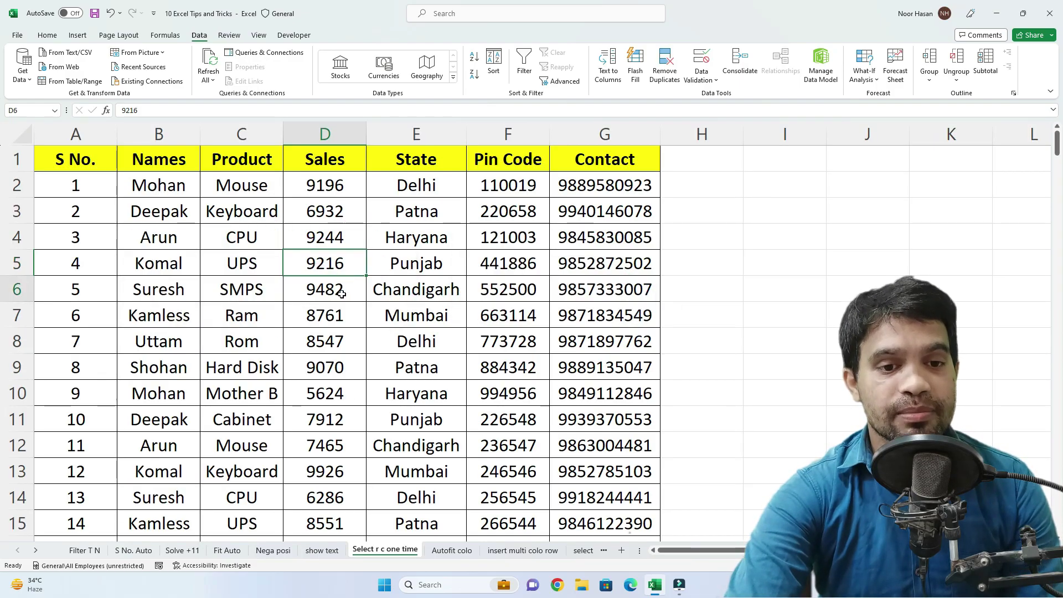
{"action": "scroll", "coordinate": [338, 293], "scroll_direction": "down", "scroll_amount": 10}
{"action": "scroll", "coordinate": [338, 298], "scroll_direction": "down", "scroll_amount": 6}
{"action": "scroll", "coordinate": [338, 310], "scroll_direction": "down", "scroll_amount": 9}
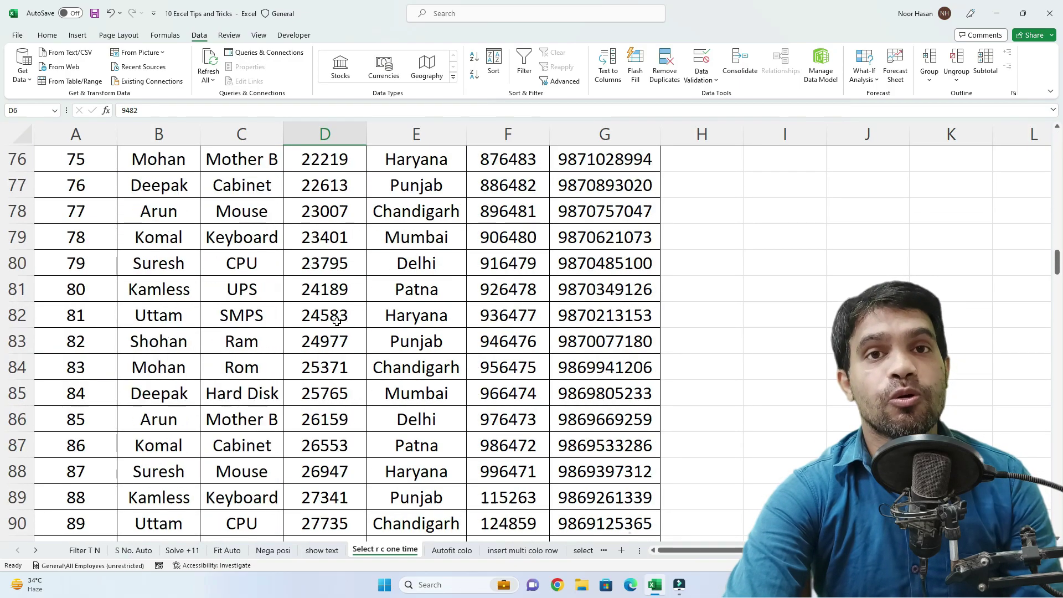
{"action": "scroll", "coordinate": [336, 321], "scroll_direction": "up", "scroll_amount": 8}
{"action": "scroll", "coordinate": [337, 321], "scroll_direction": "up", "scroll_amount": 8}
{"action": "scroll", "coordinate": [337, 321], "scroll_direction": "up", "scroll_amount": 9}
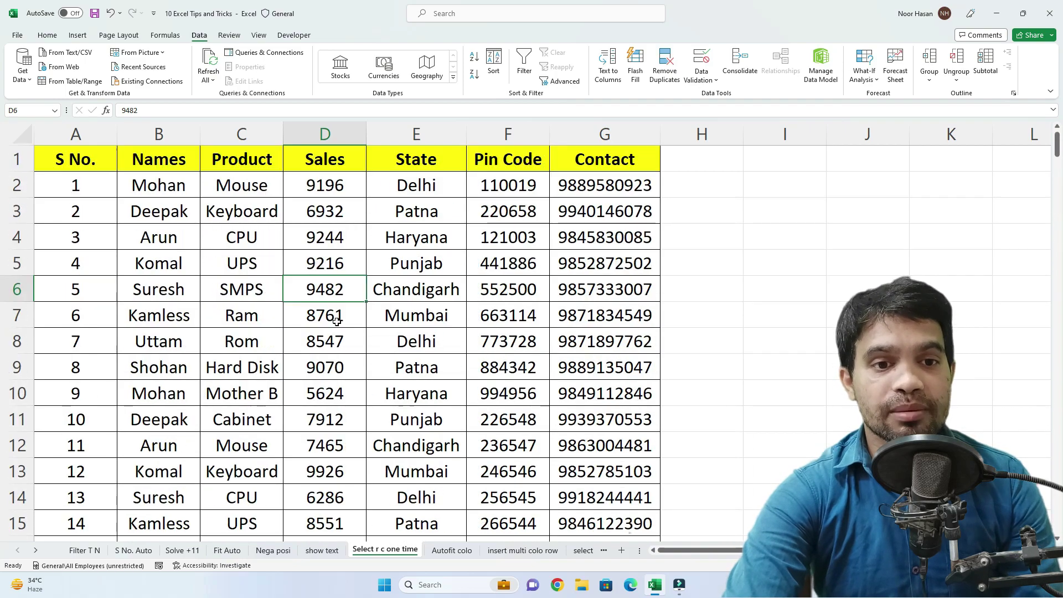
{"action": "scroll", "coordinate": [336, 321], "scroll_direction": "down", "scroll_amount": 1}
{"action": "scroll", "coordinate": [314, 287], "scroll_direction": "up", "scroll_amount": 1}
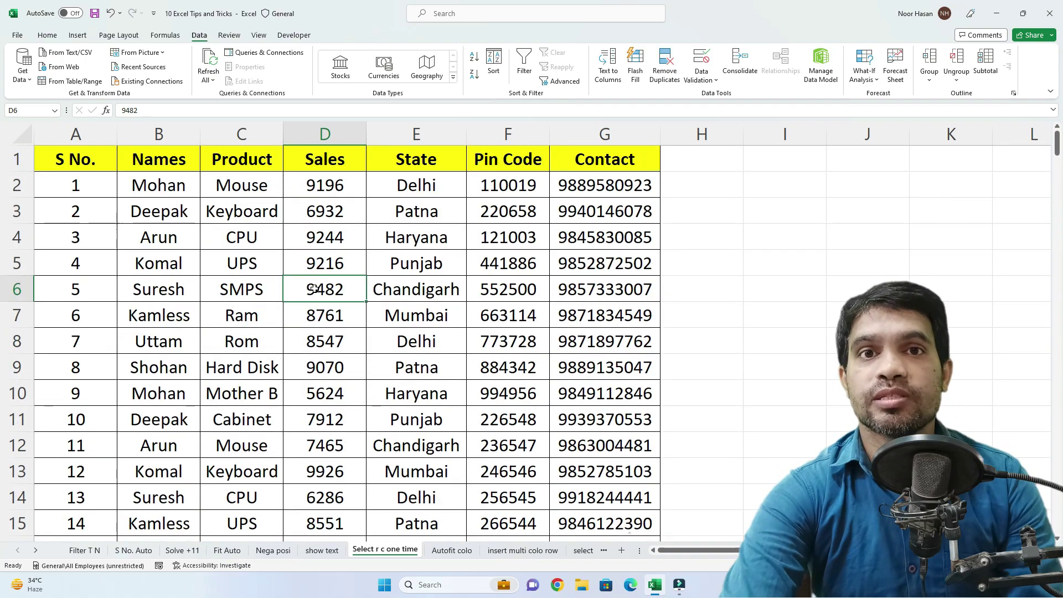
Step: Drag-select the table from A1 across to column G and down its rows, then pick E4
{"action": "left_click", "coordinate": [65, 160]}
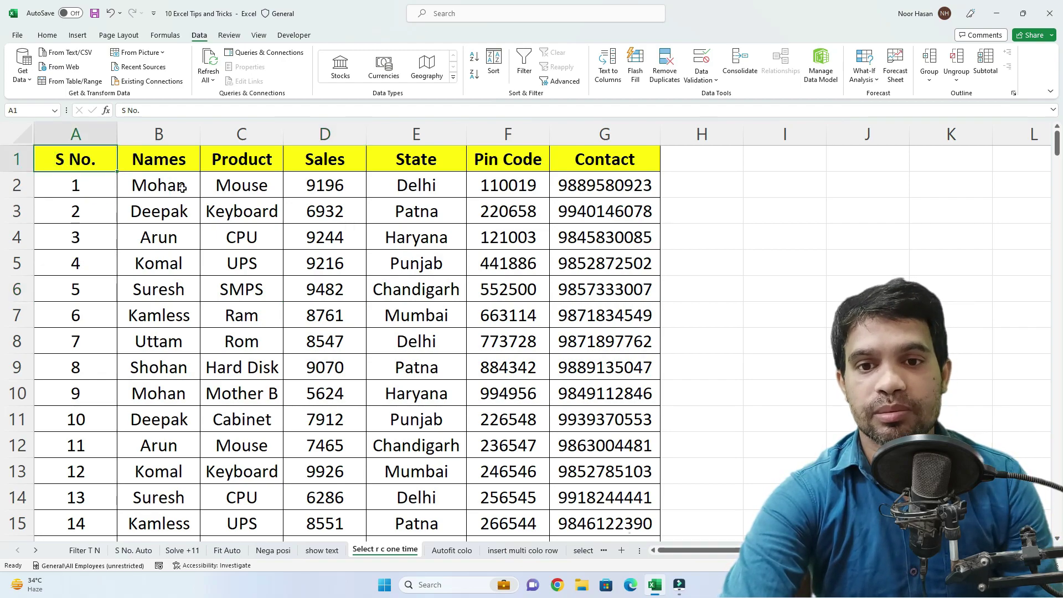
{"action": "left_click_drag", "start_coordinate": [182, 188], "coordinate": [570, 269]}
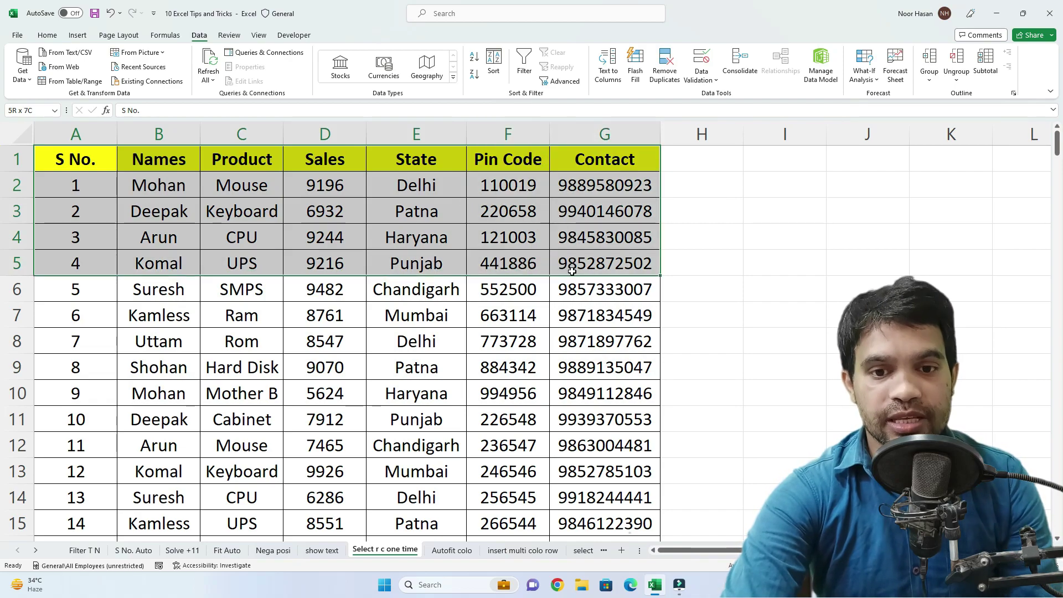
{"action": "mouse_move", "coordinate": [572, 272]}
{"action": "left_mouse_down"}
{"action": "mouse_move", "coordinate": [628, 595]}
{"action": "mouse_move", "coordinate": [573, 70]}
{"action": "mouse_move", "coordinate": [605, 578]}
{"action": "left_mouse_up"}
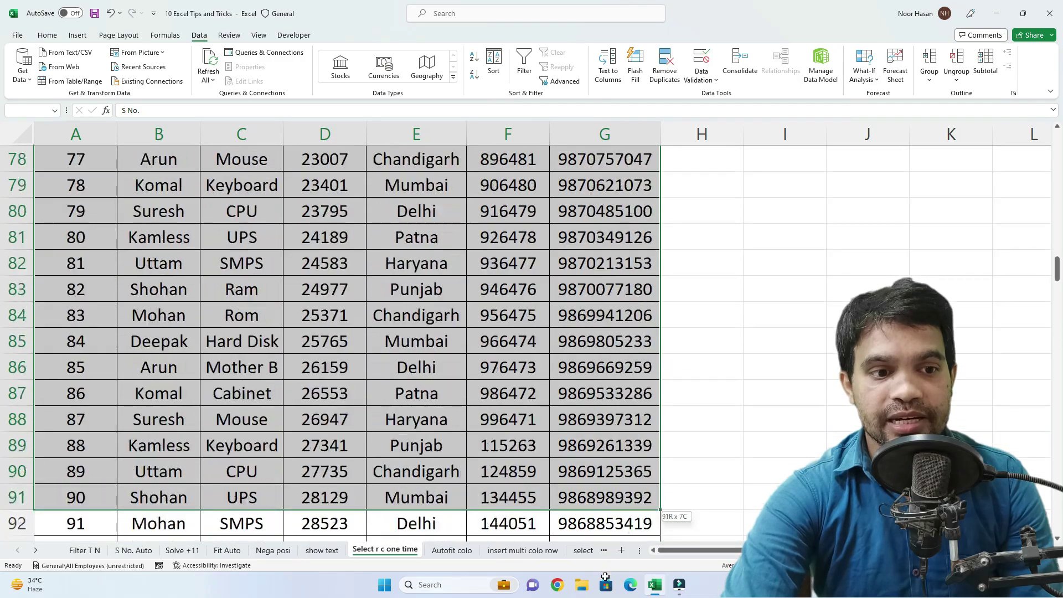
{"action": "left_click_drag", "start_coordinate": [605, 577], "coordinate": [581, 40]}
{"action": "left_click", "coordinate": [378, 238]}
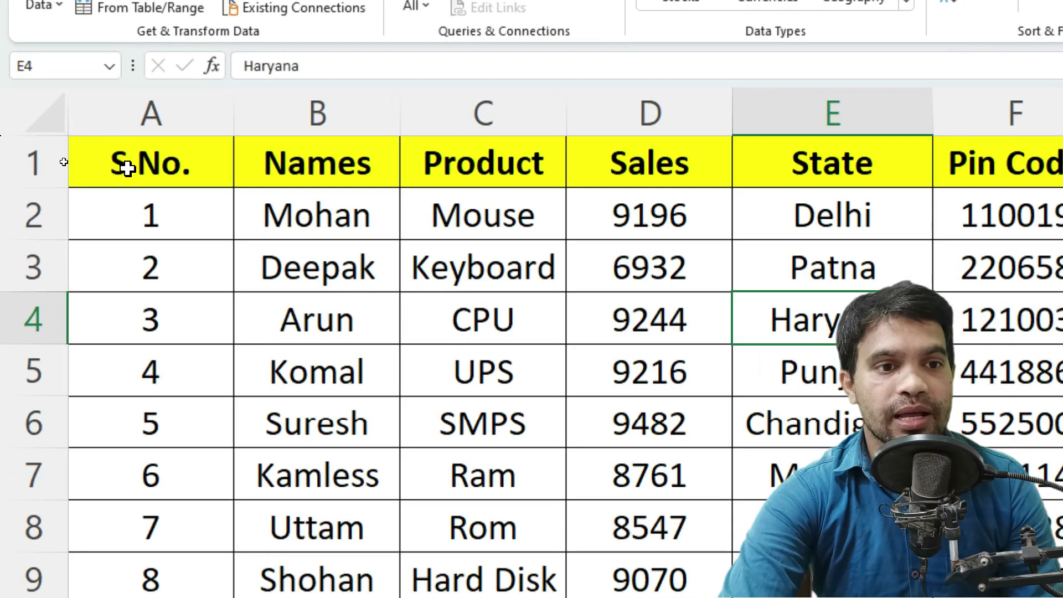
Step: Select the range A1:G100 by entering it in the Name Box
{"action": "left_click", "coordinate": [129, 167]}
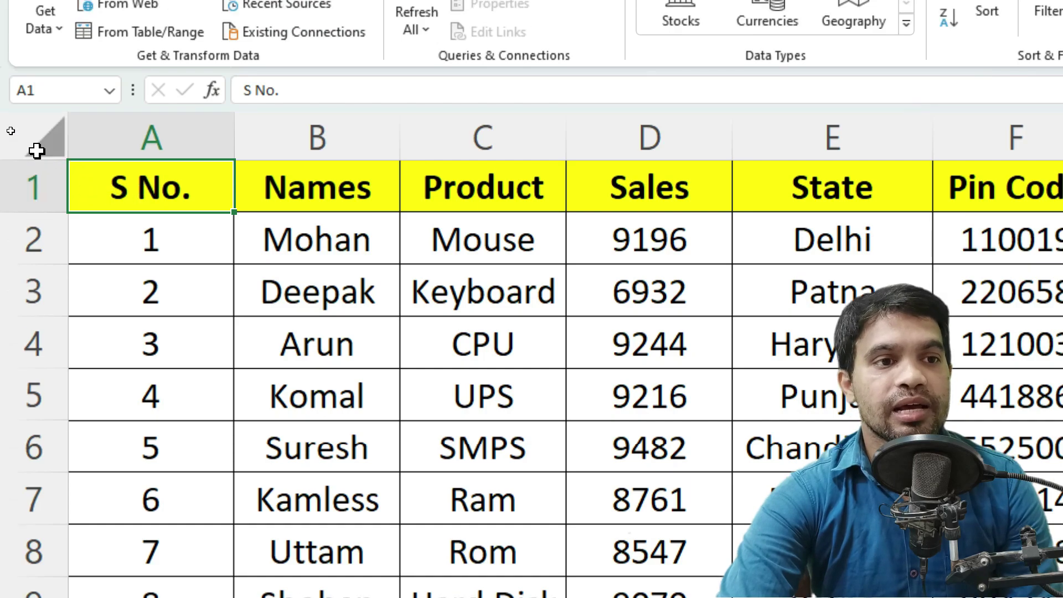
{"action": "left_click", "coordinate": [73, 85]}
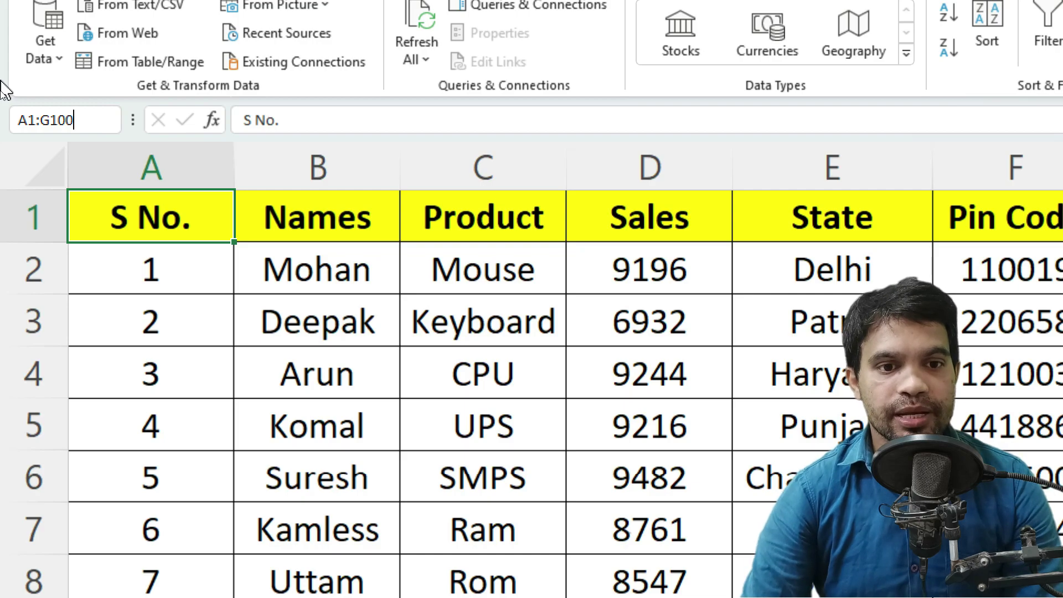
{"action": "key", "text": "Return"}
{"action": "key", "text": "alt"}
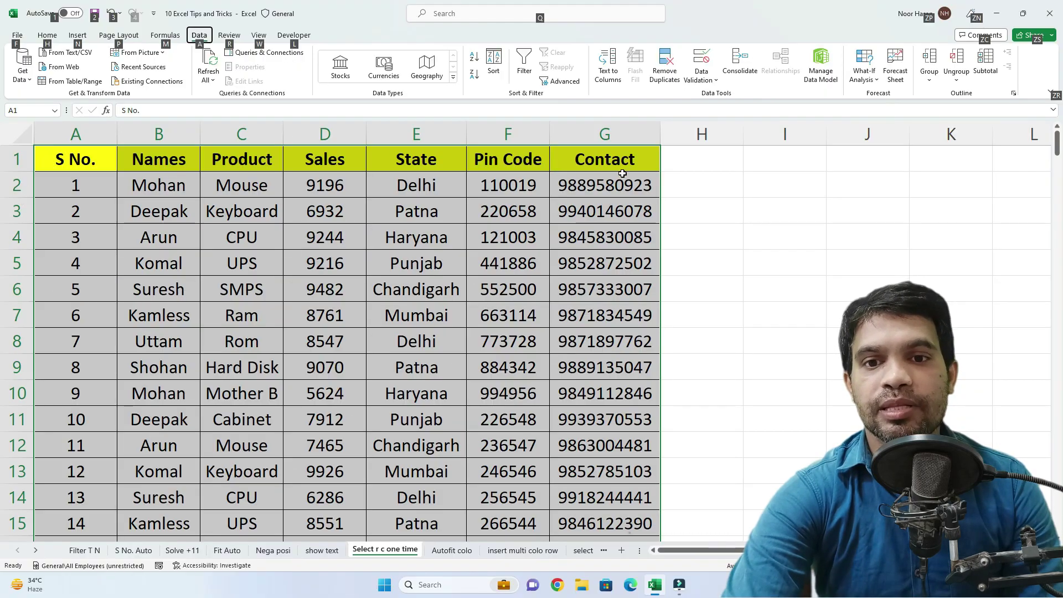
Step: Scroll down to confirm the selection ends at row 100, then click B99 and return to the top
{"action": "scroll", "coordinate": [277, 354], "scroll_direction": "down", "scroll_amount": 3}
{"action": "scroll", "coordinate": [276, 355], "scroll_direction": "down", "scroll_amount": 3}
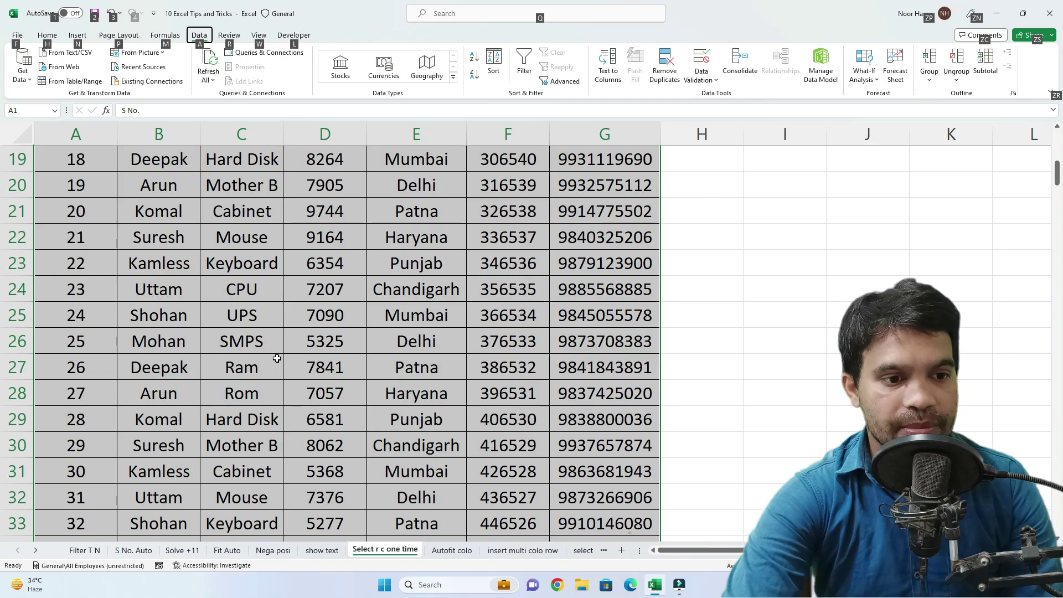
{"action": "scroll", "coordinate": [277, 357], "scroll_direction": "down", "scroll_amount": 9}
{"action": "scroll", "coordinate": [276, 358], "scroll_direction": "down", "scroll_amount": 12}
{"action": "scroll", "coordinate": [277, 359], "scroll_direction": "down", "scroll_amount": 5}
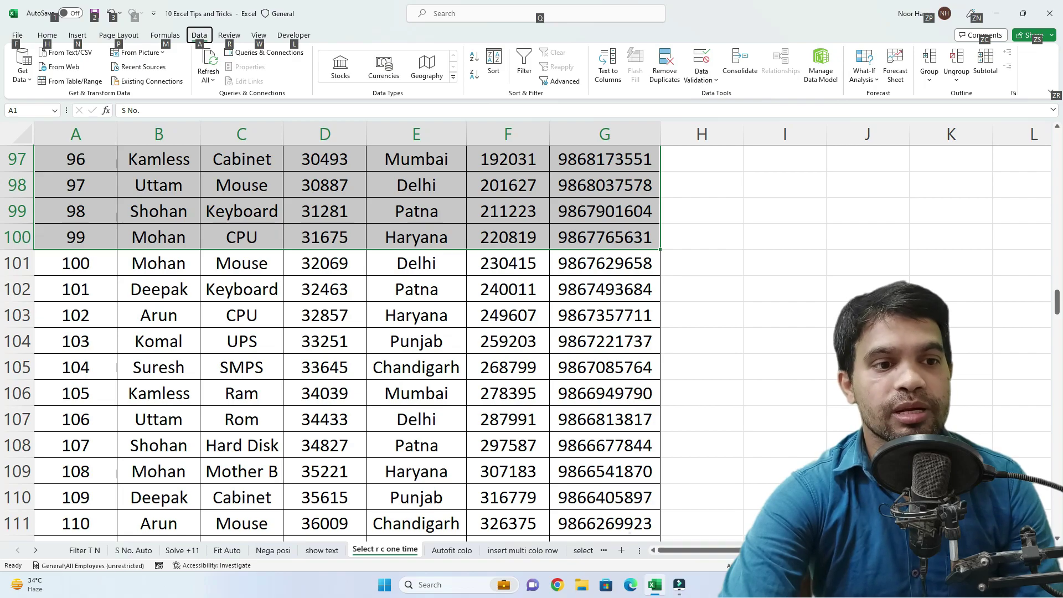
{"action": "left_click", "coordinate": [139, 207]}
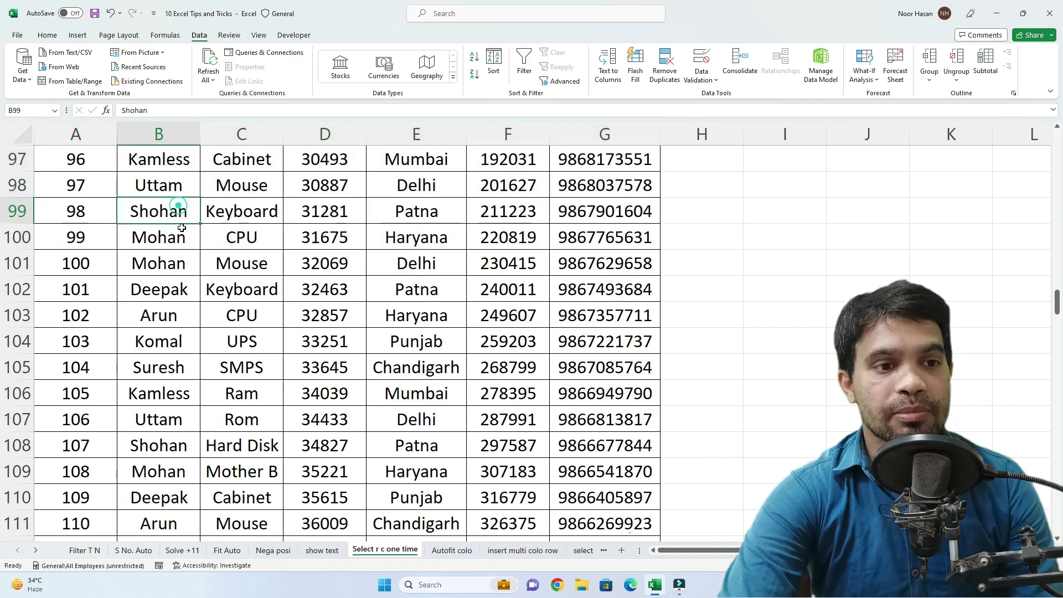
{"action": "scroll", "coordinate": [166, 210], "scroll_direction": "up", "scroll_amount": 6}
{"action": "scroll", "coordinate": [193, 249], "scroll_direction": "up", "scroll_amount": 4}
{"action": "scroll", "coordinate": [235, 288], "scroll_direction": "up", "scroll_amount": 5}
{"action": "scroll", "coordinate": [235, 289], "scroll_direction": "up", "scroll_amount": 8}
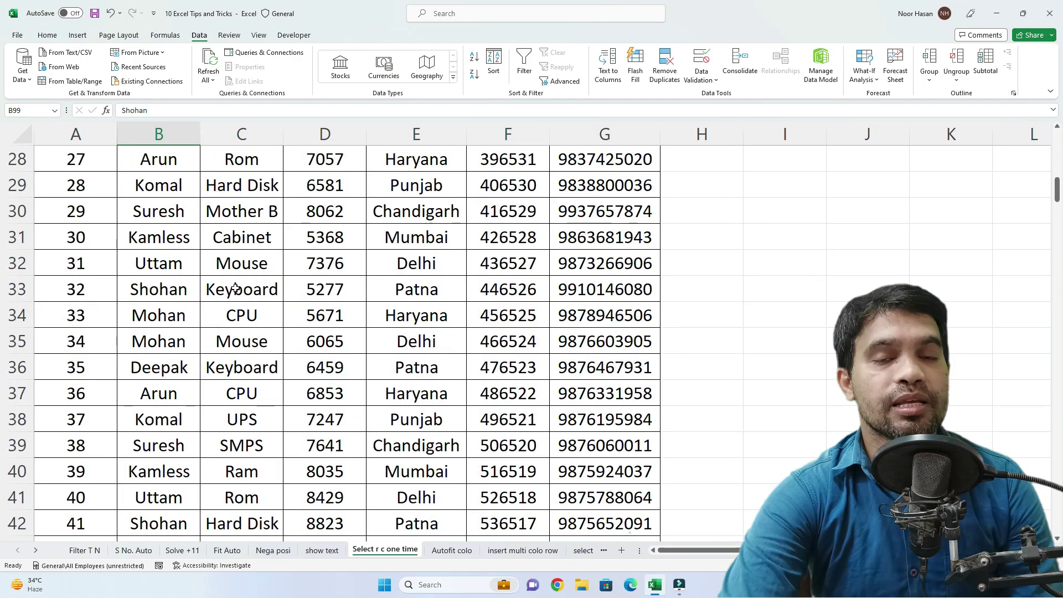
{"action": "scroll", "coordinate": [235, 289], "scroll_direction": "up", "scroll_amount": 6}
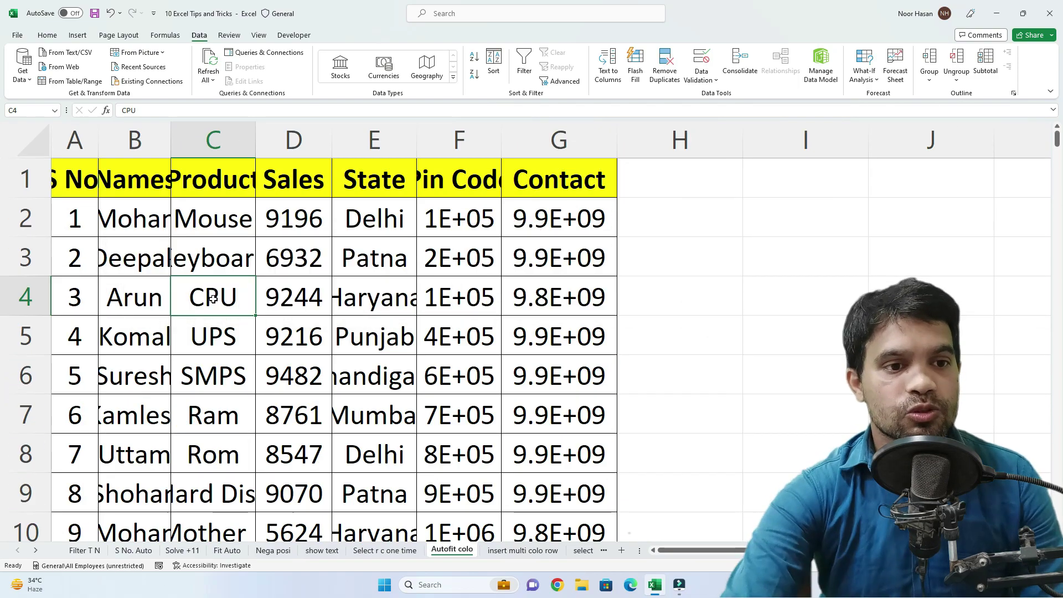
Step: Select the whole Autofit colo sheet and autofit all columns, then select A1:G7
{"action": "left_click", "coordinate": [78, 180]}
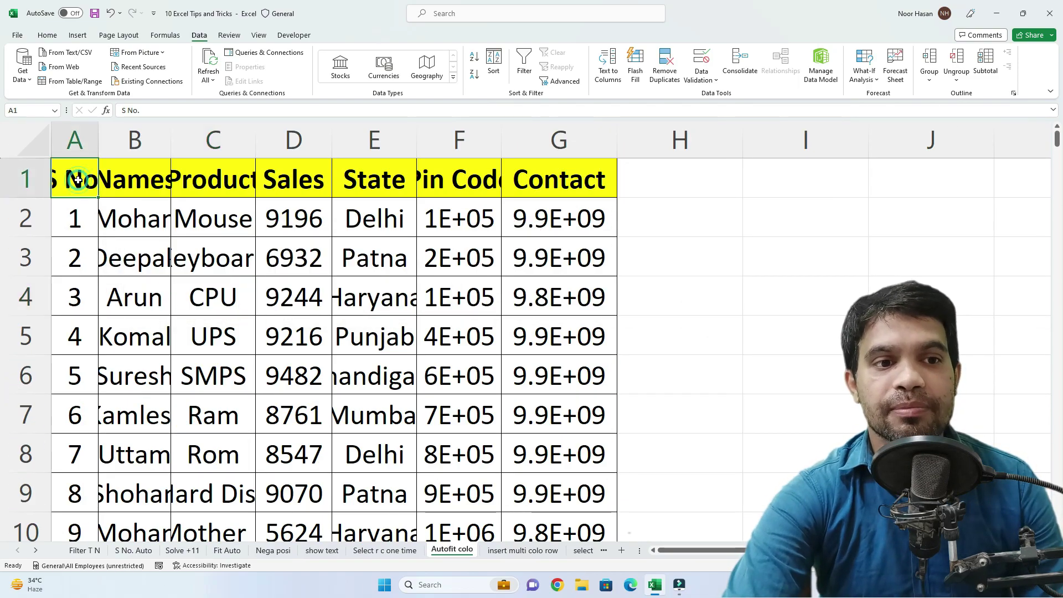
{"action": "left_click", "coordinate": [136, 179]}
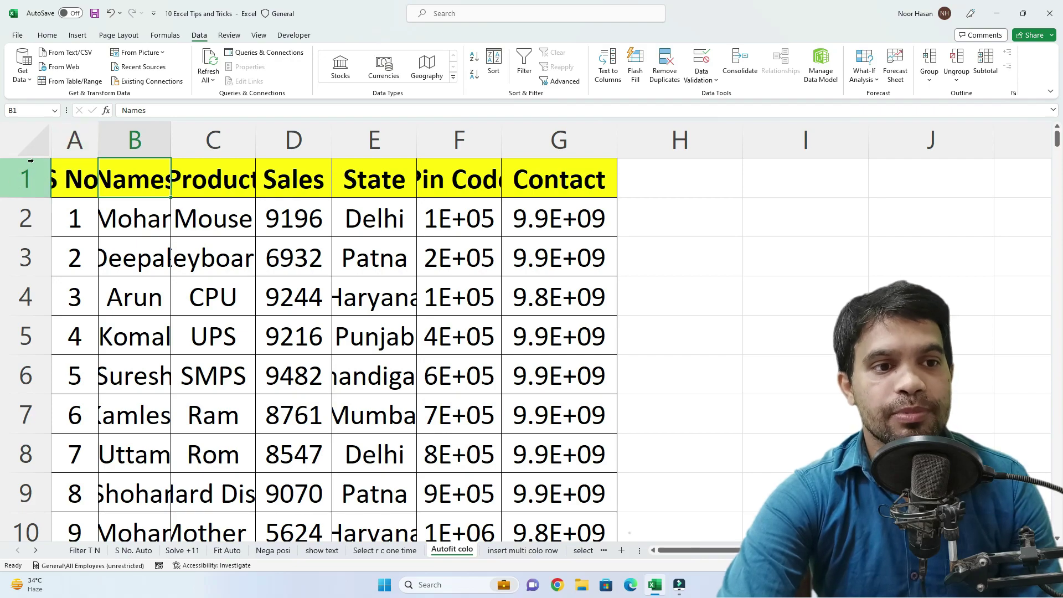
{"action": "left_click", "coordinate": [38, 145]}
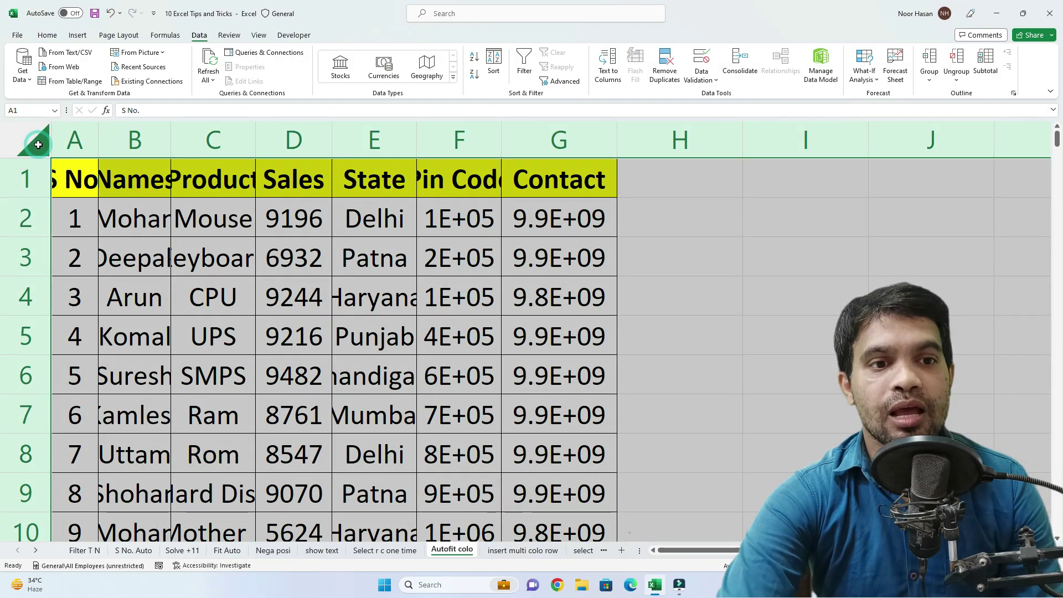
{"action": "double_click", "coordinate": [254, 142]}
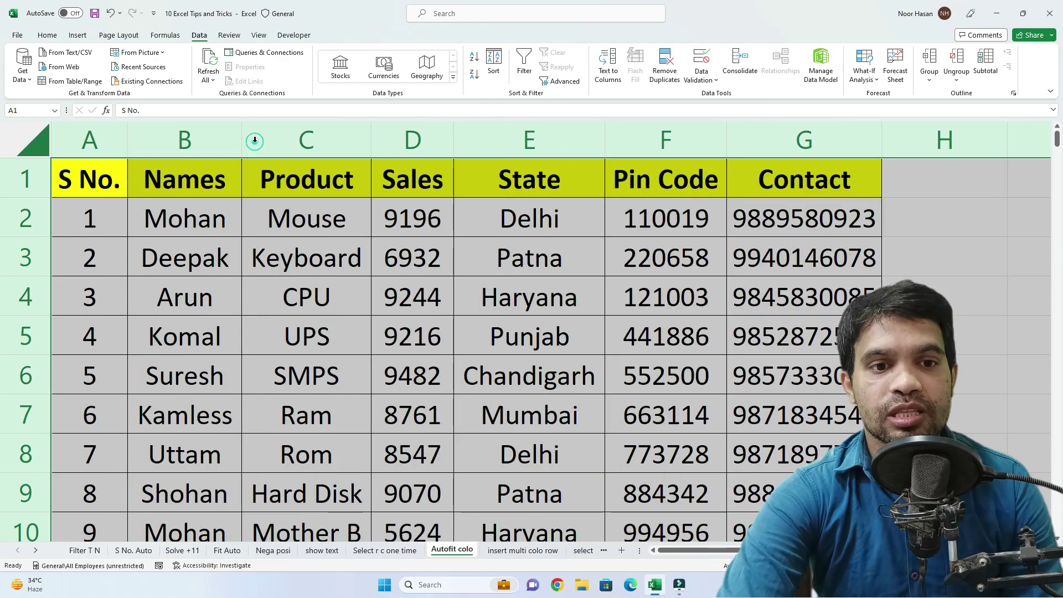
{"action": "left_click", "coordinate": [510, 241]}
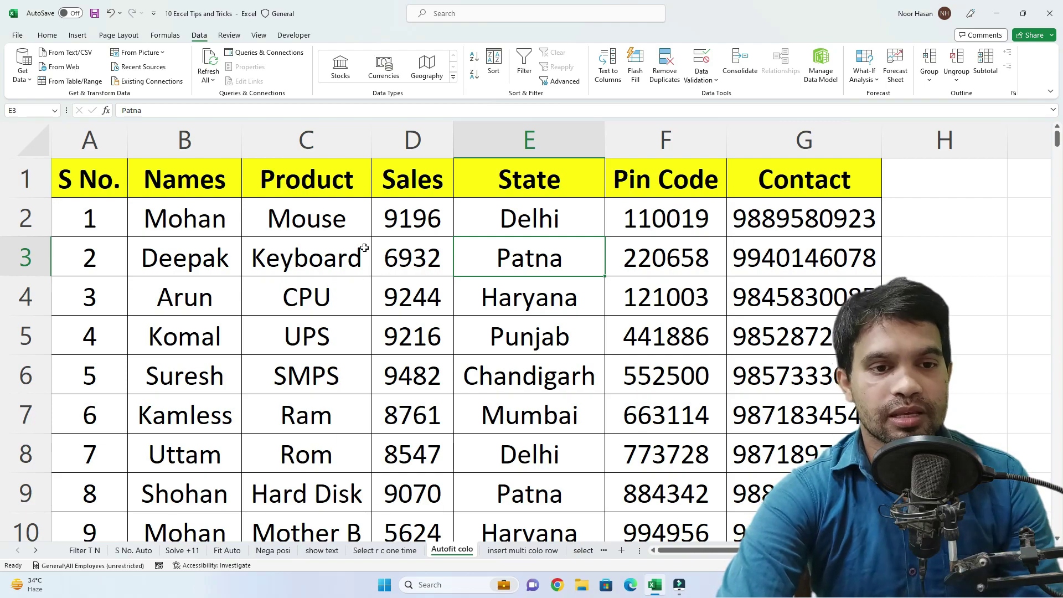
{"action": "left_click_drag", "start_coordinate": [92, 182], "coordinate": [835, 430]}
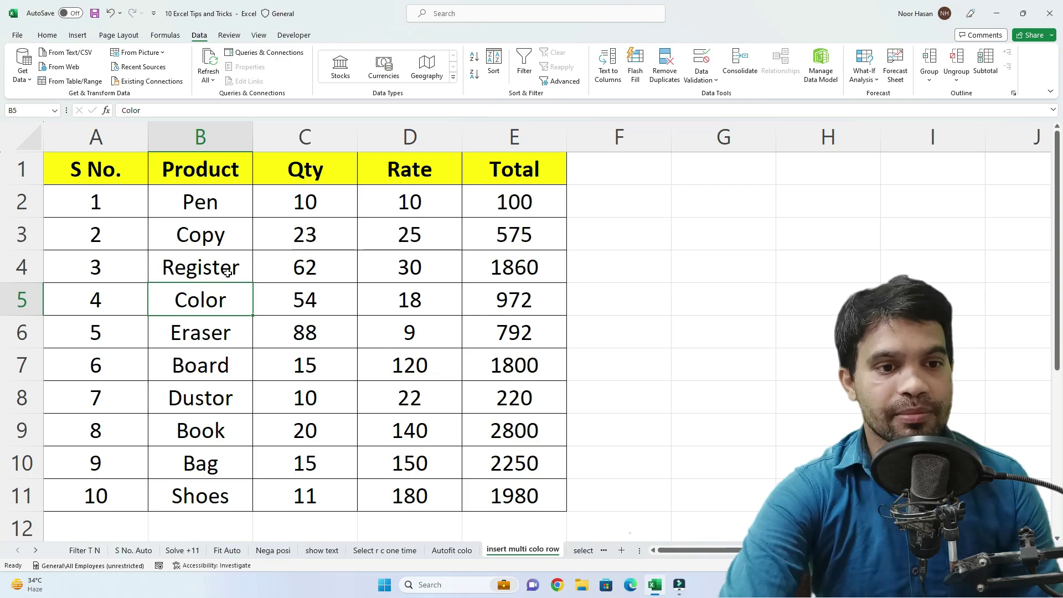
{"action": "left_click", "coordinate": [227, 270]}
{"action": "key", "text": "ctrl+space"}
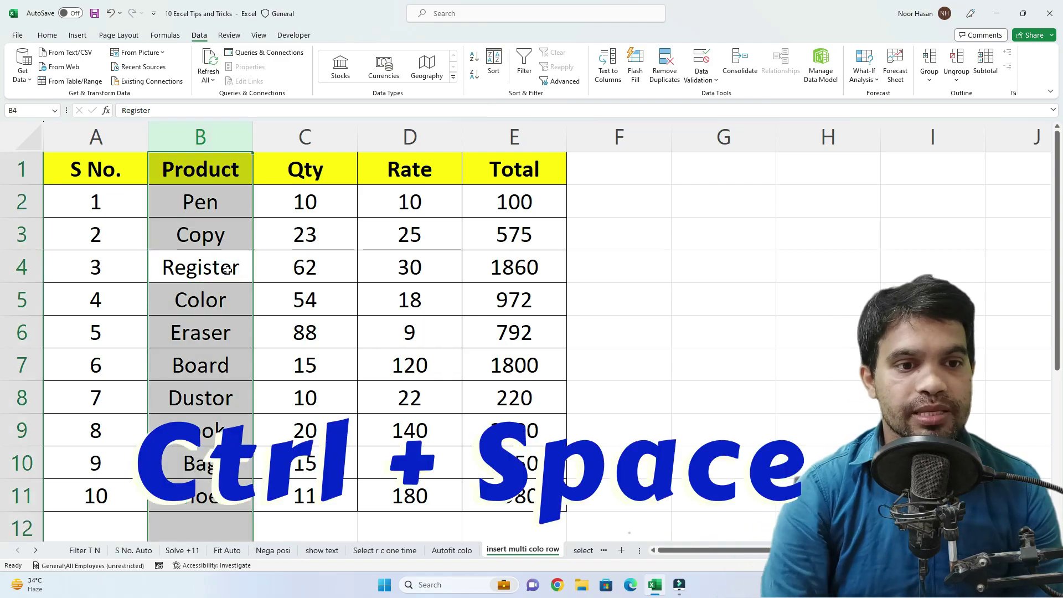
{"action": "key", "text": "ctrl+plus"}
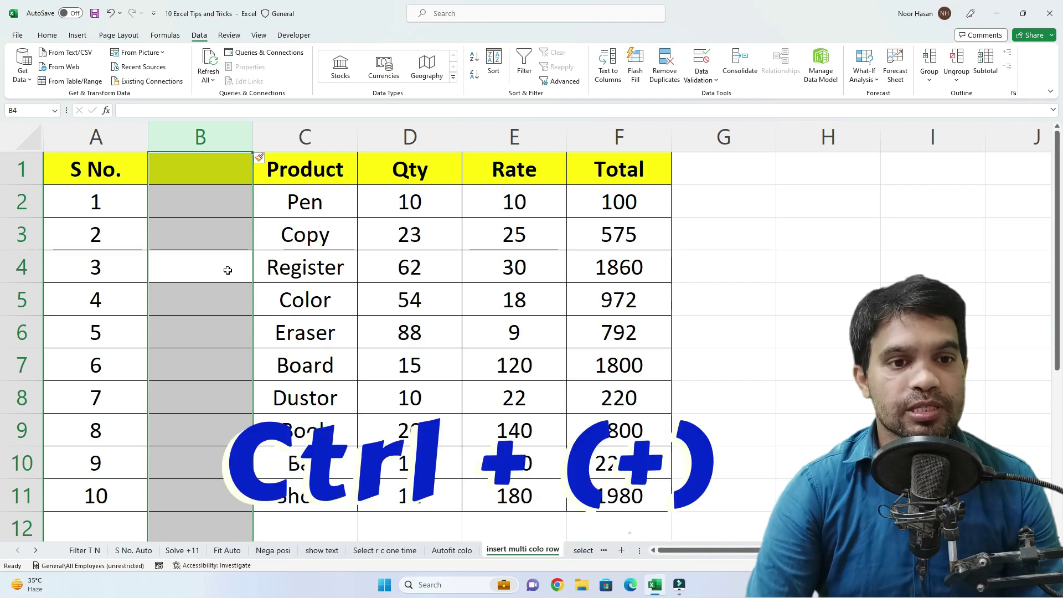
{"action": "key", "text": "ctrl+plus"}
{"action": "key", "text": "ctrl+plus"}
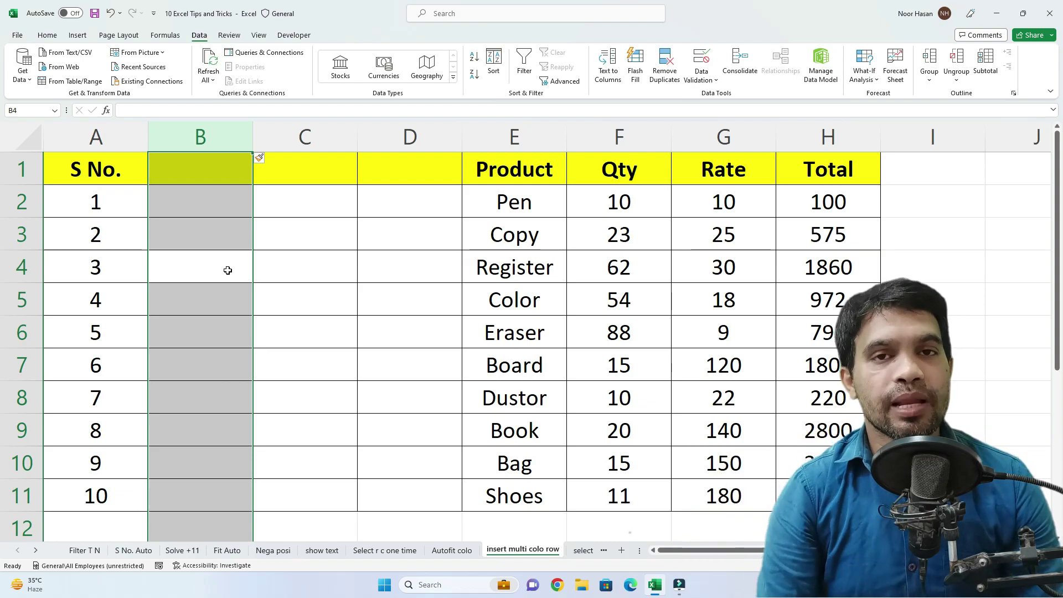
{"action": "key", "text": "ctrl+z"}
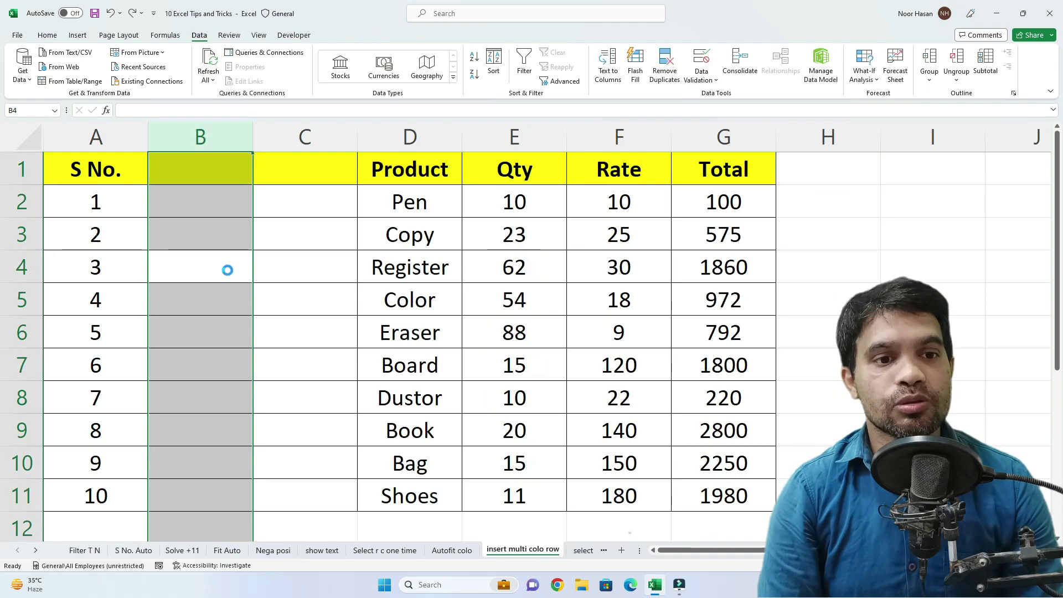
{"action": "key", "text": "ctrl+z"}
{"action": "key", "text": "ctrl+z"}
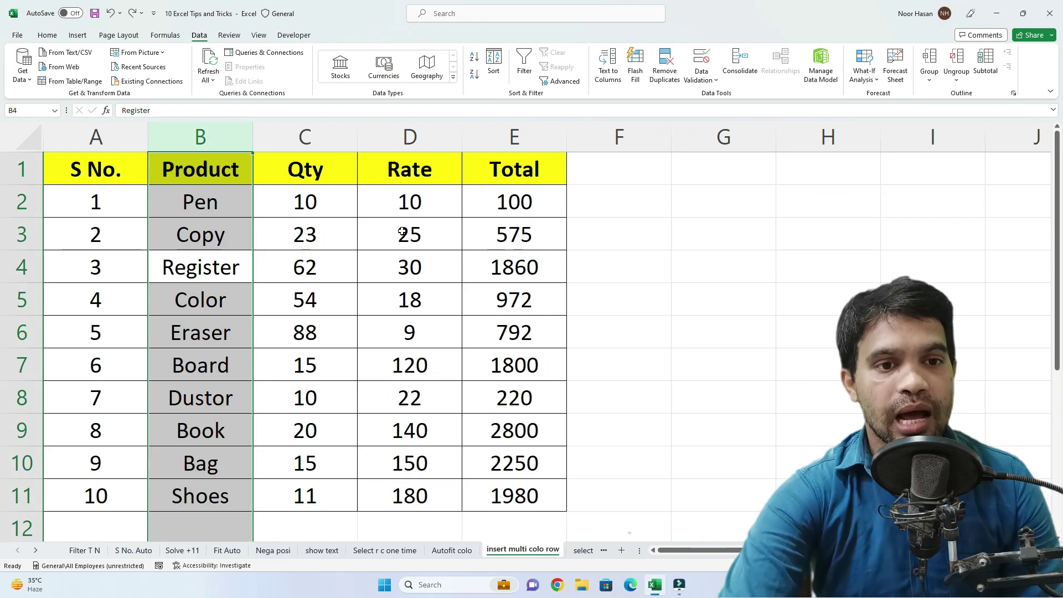
{"action": "left_click", "coordinate": [382, 299]}
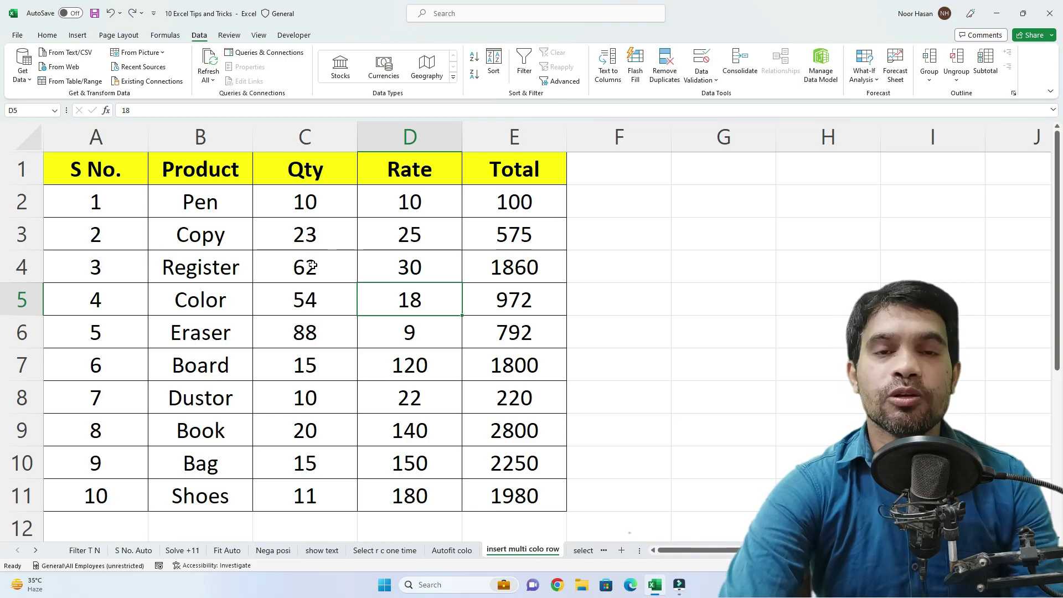
{"action": "left_click_drag", "start_coordinate": [303, 136], "coordinate": [529, 137]}
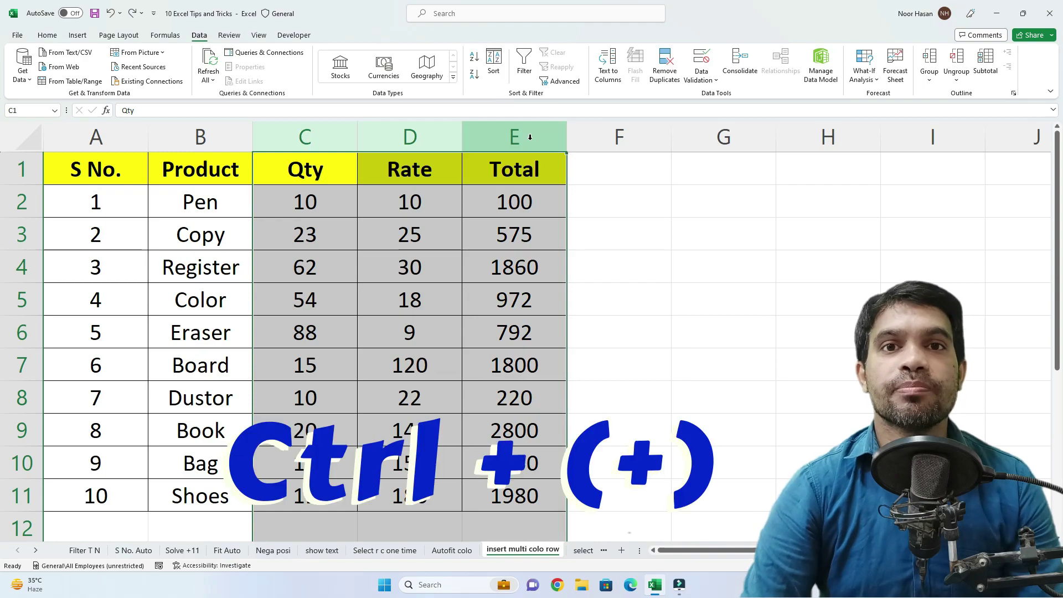
{"action": "key", "text": "ctrl+plus"}
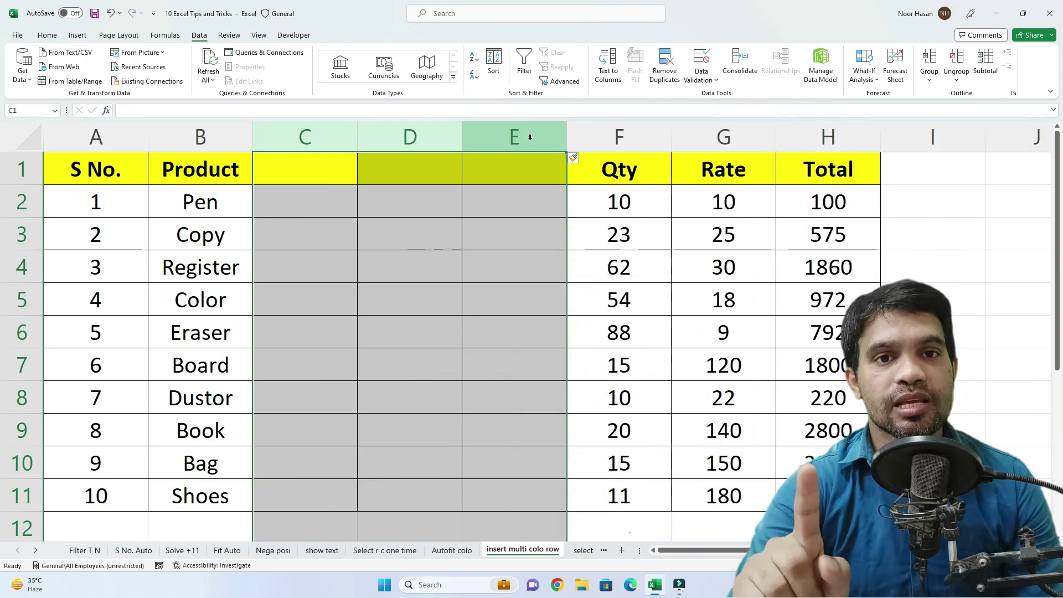
{"action": "left_click", "coordinate": [438, 243]}
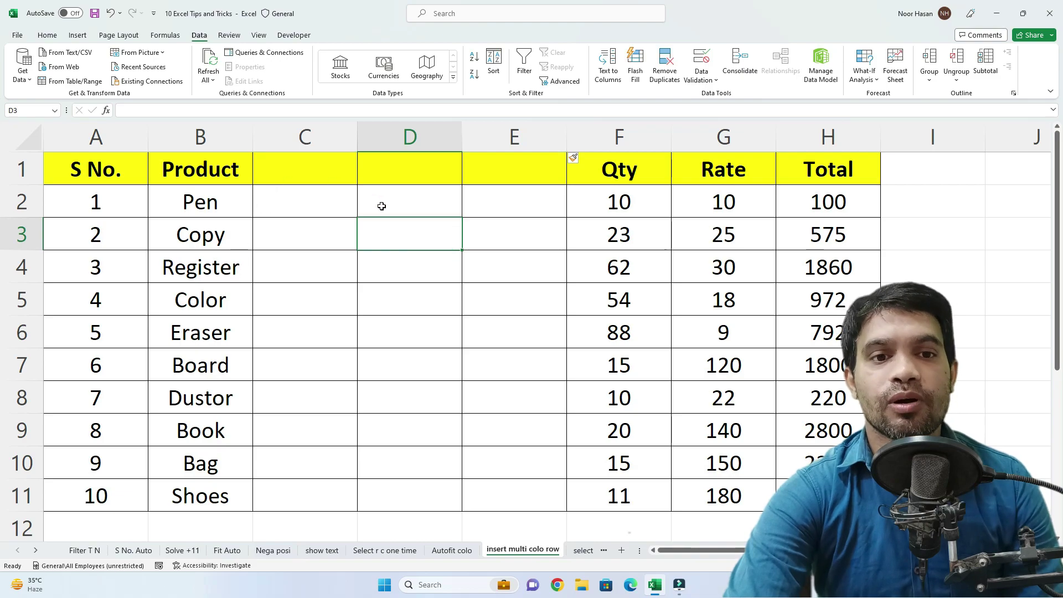
{"action": "left_click_drag", "start_coordinate": [304, 137], "coordinate": [519, 133]}
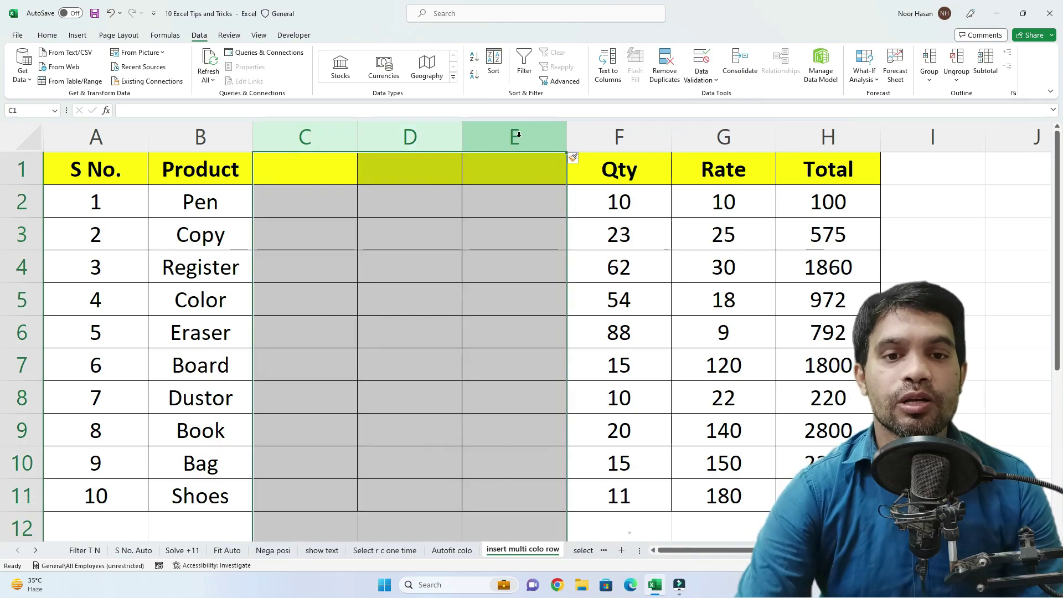
{"action": "key", "text": "ctrl+z"}
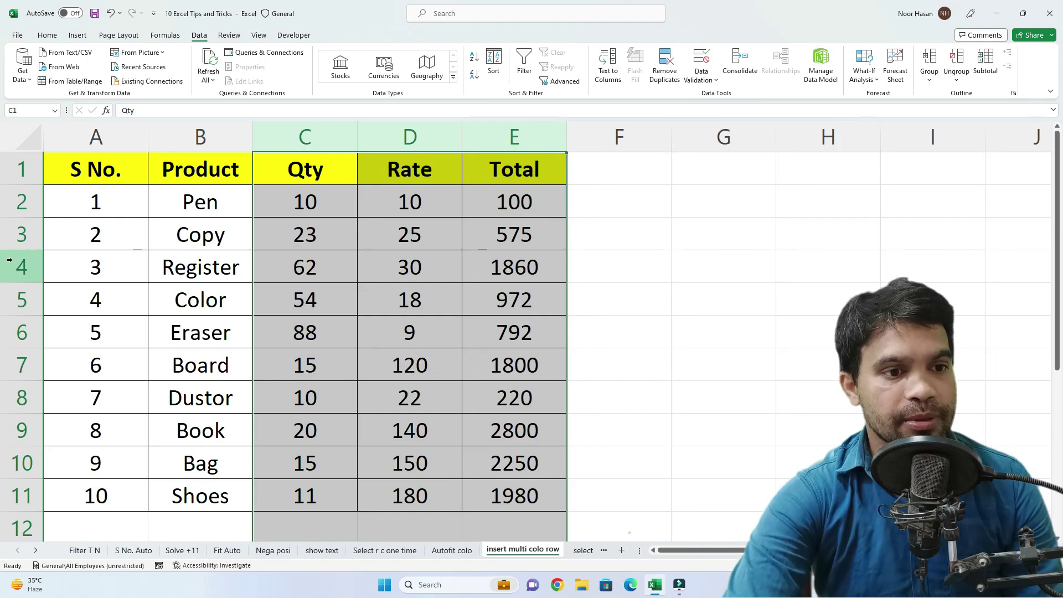
{"action": "left_click_drag", "start_coordinate": [21, 236], "coordinate": [22, 362]}
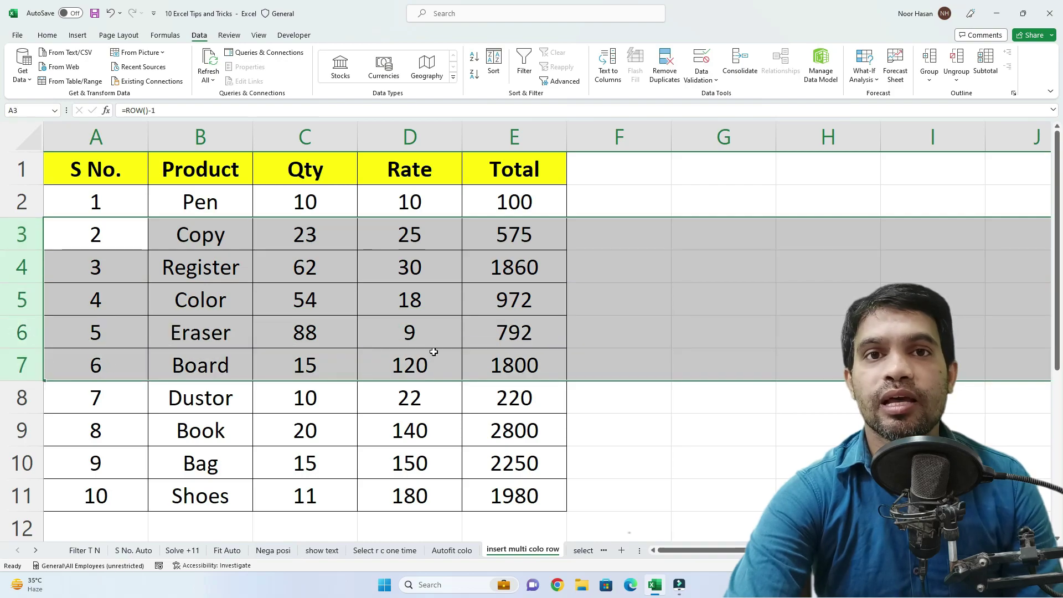
{"action": "key", "text": "ctrl+plus"}
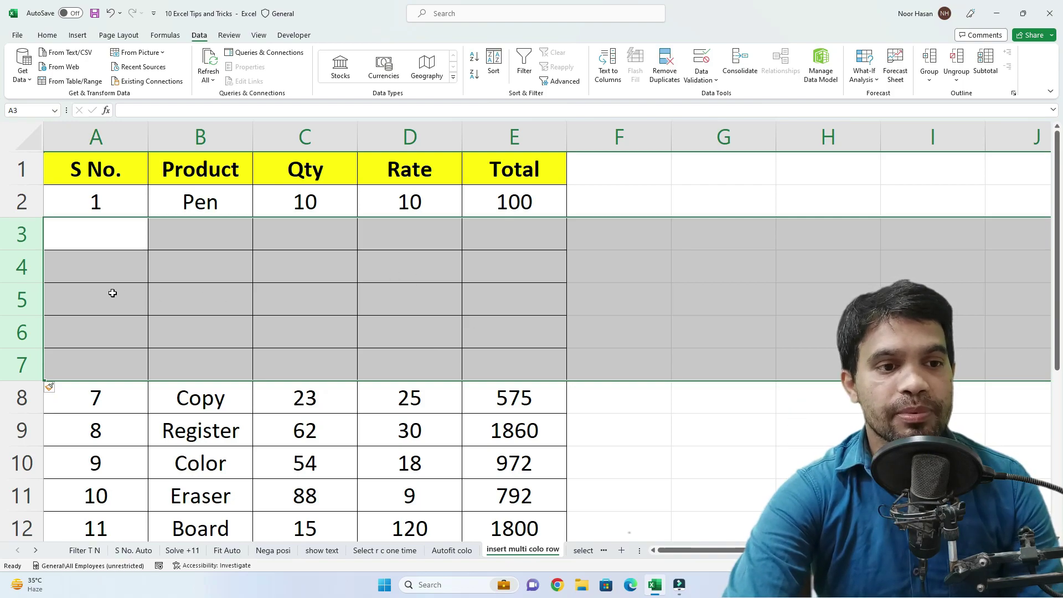
{"action": "left_click", "coordinate": [107, 294]}
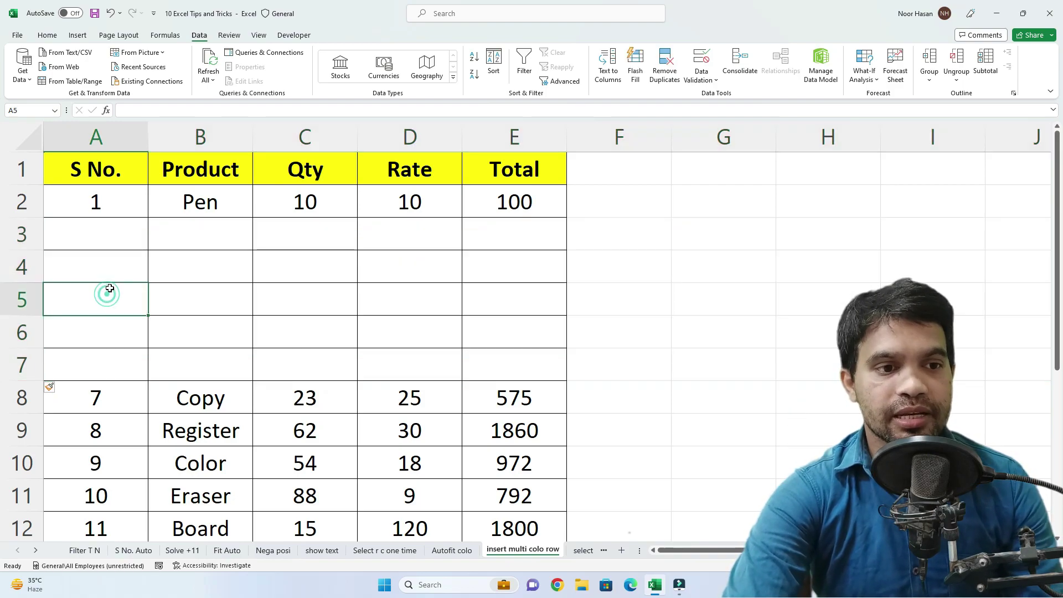
{"action": "left_click_drag", "start_coordinate": [22, 234], "coordinate": [29, 368]}
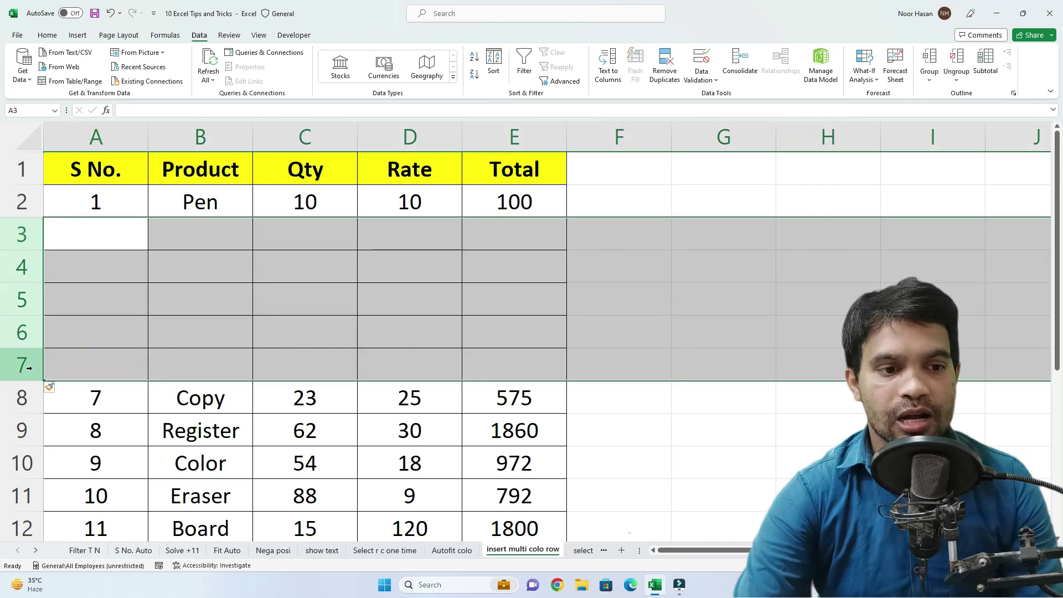
{"action": "key", "text": "ctrl+minus"}
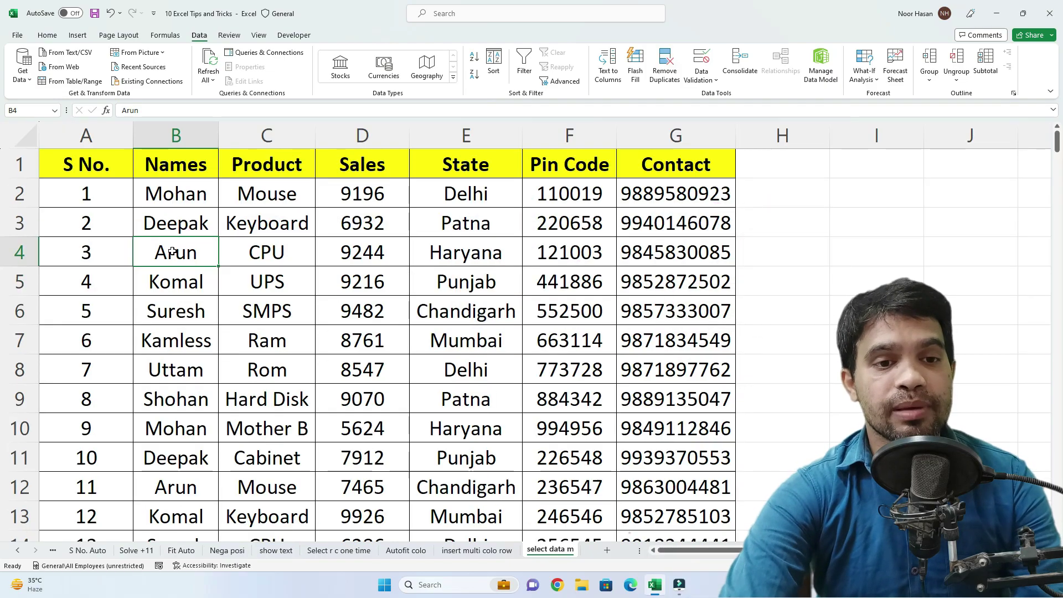
Step: Drag-select the Names table from B4 down through its rows, then scroll back and select just B4
{"action": "scroll", "coordinate": [253, 295], "scroll_direction": "down", "scroll_amount": 2}
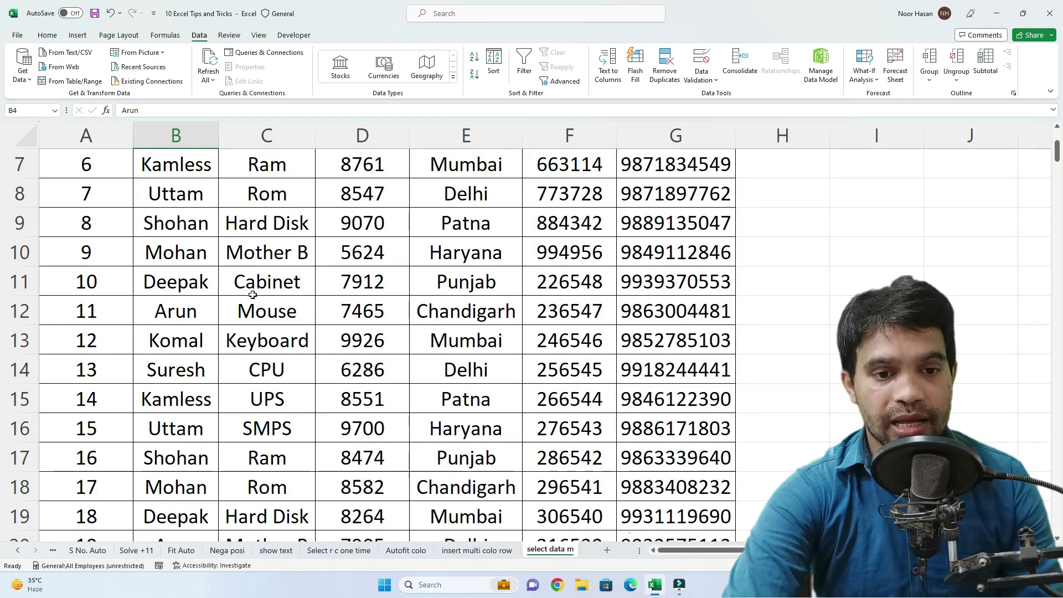
{"action": "scroll", "coordinate": [252, 294], "scroll_direction": "down", "scroll_amount": 3}
{"action": "scroll", "coordinate": [253, 298], "scroll_direction": "up", "scroll_amount": 5}
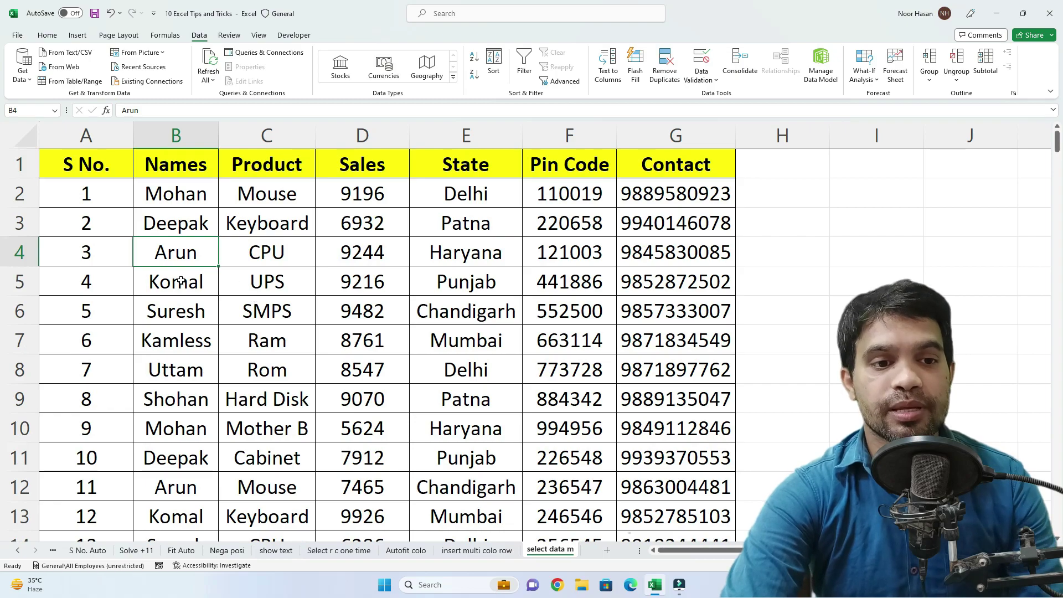
{"action": "mouse_move", "coordinate": [173, 252]}
{"action": "left_mouse_down"}
{"action": "mouse_move", "coordinate": [588, 595]}
{"action": "mouse_move", "coordinate": [580, 510]}
{"action": "left_mouse_up"}
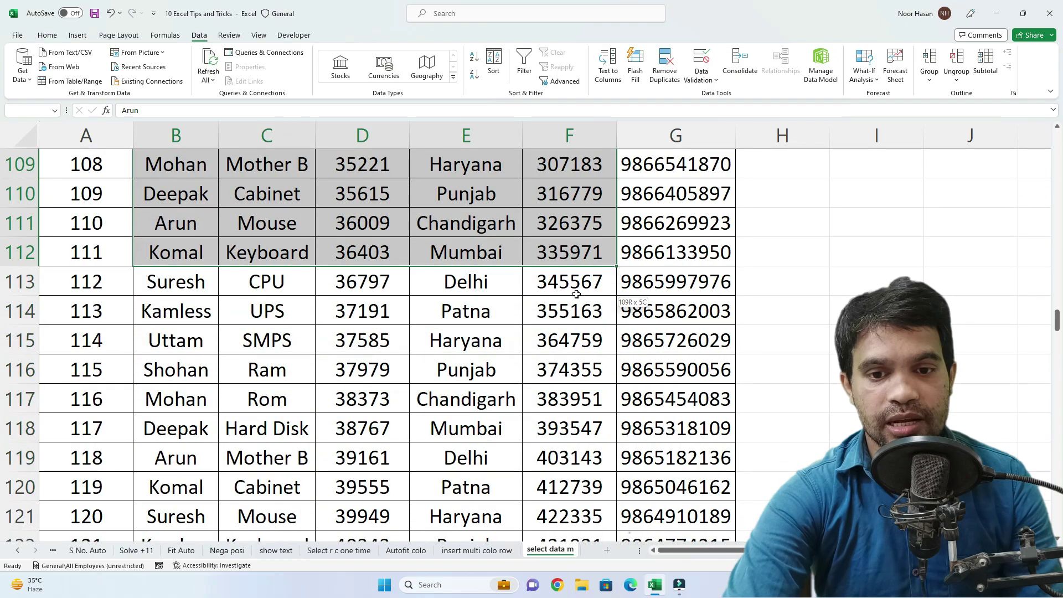
{"action": "left_click_drag", "start_coordinate": [580, 509], "coordinate": [575, 256]}
{"action": "scroll", "coordinate": [349, 406], "scroll_direction": "up", "scroll_amount": 5}
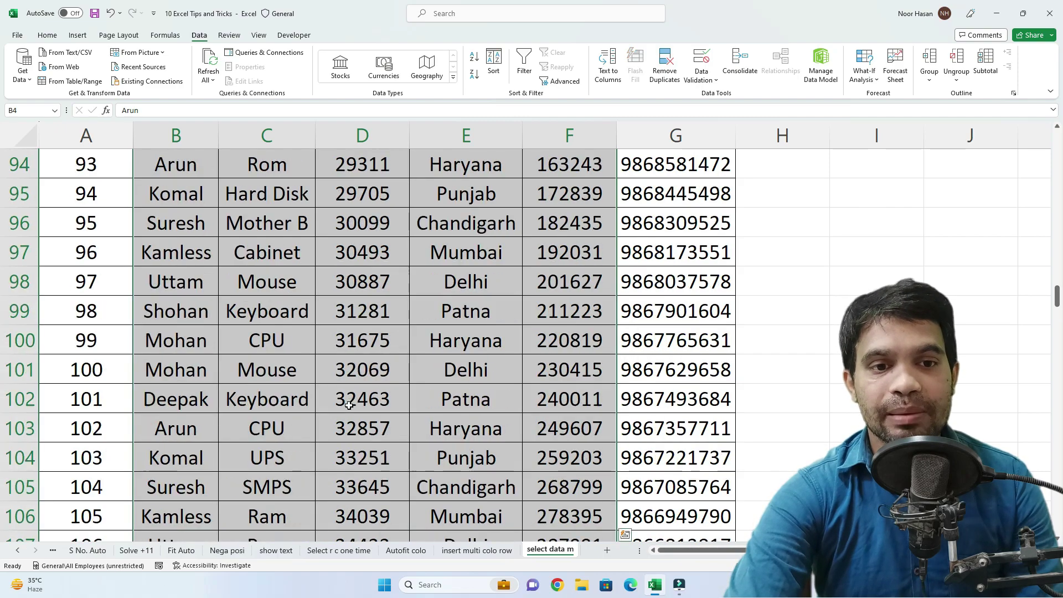
{"action": "scroll", "coordinate": [348, 406], "scroll_direction": "up", "scroll_amount": 10}
{"action": "scroll", "coordinate": [348, 406], "scroll_direction": "up", "scroll_amount": 11}
{"action": "scroll", "coordinate": [348, 406], "scroll_direction": "up", "scroll_amount": 3}
{"action": "scroll", "coordinate": [185, 261], "scroll_direction": "up", "scroll_amount": 5}
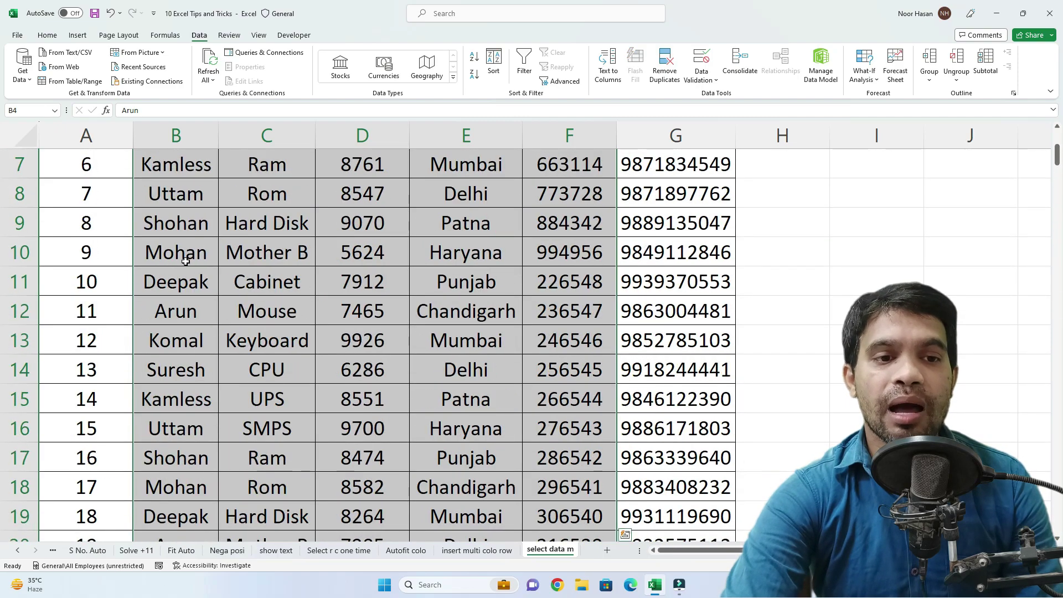
{"action": "scroll", "coordinate": [185, 261], "scroll_direction": "up", "scroll_amount": 1}
{"action": "scroll", "coordinate": [185, 261], "scroll_direction": "up", "scroll_amount": 1}
{"action": "left_click", "coordinate": [186, 263]}
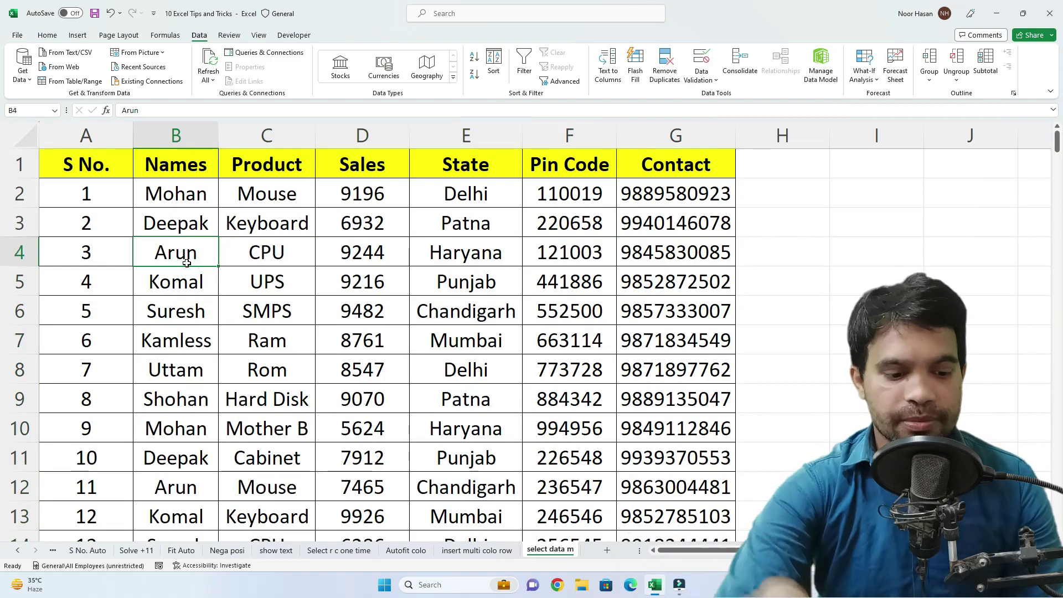
Step: Use Go To (Ctrl+G) to select B2:F20, then scroll to review the selected sales table
{"action": "key", "text": "ctrl+g"}
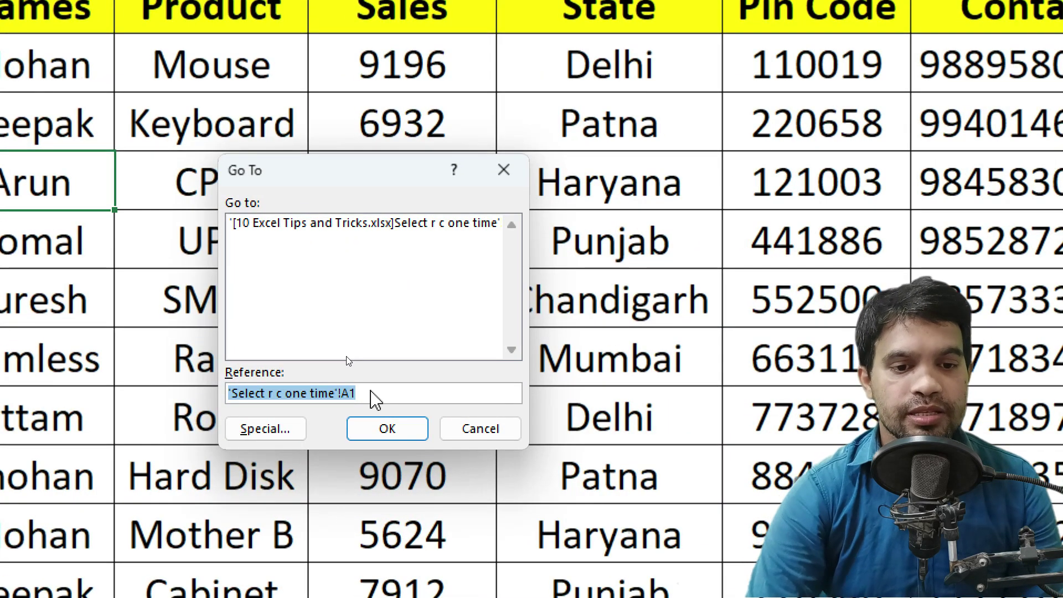
{"action": "key", "text": "BackSpace"}
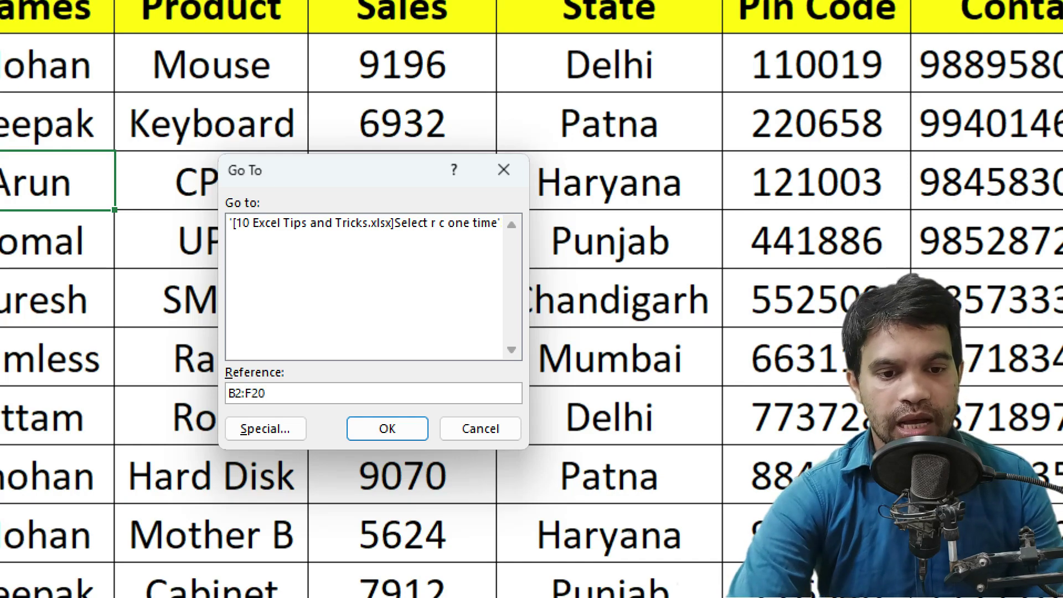
{"action": "left_click", "coordinate": [396, 435]}
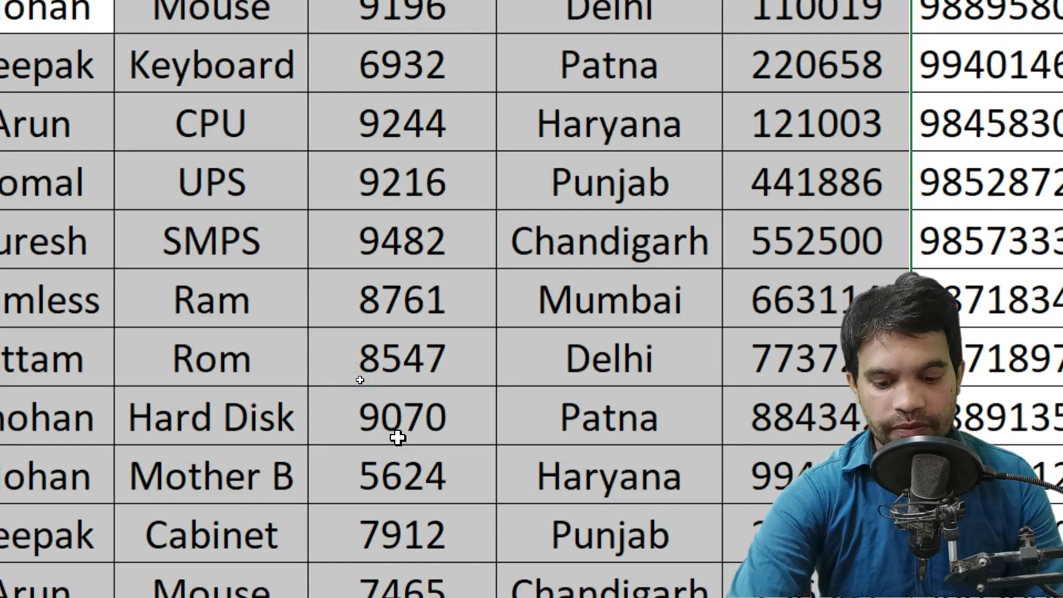
{"action": "scroll", "coordinate": [376, 351], "scroll_direction": "up", "scroll_amount": 1}
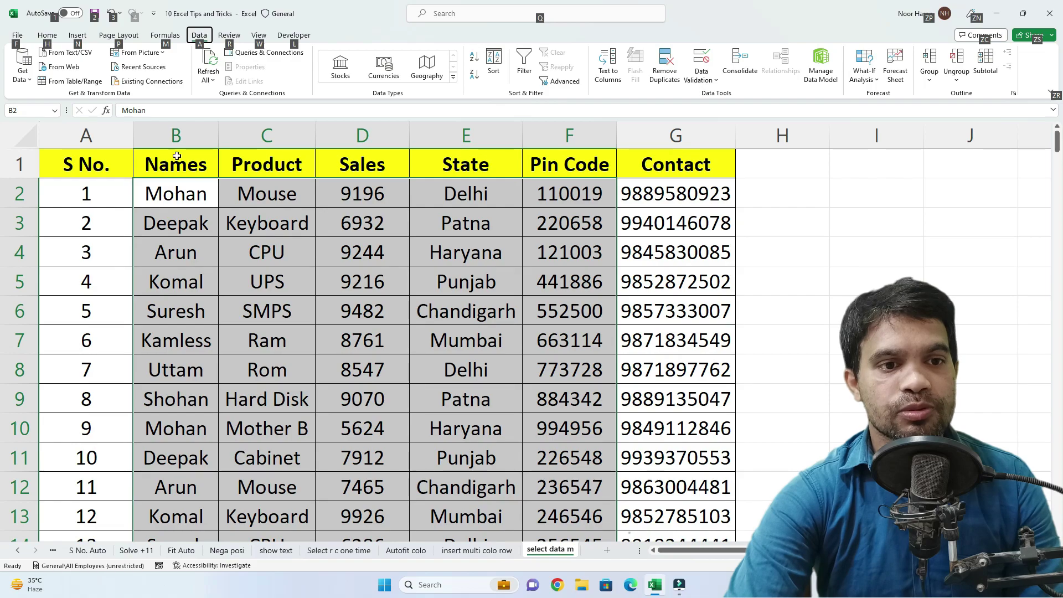
{"action": "scroll", "coordinate": [410, 292], "scroll_direction": "down", "scroll_amount": 3}
{"action": "scroll", "coordinate": [471, 292], "scroll_direction": "down", "scroll_amount": 3}
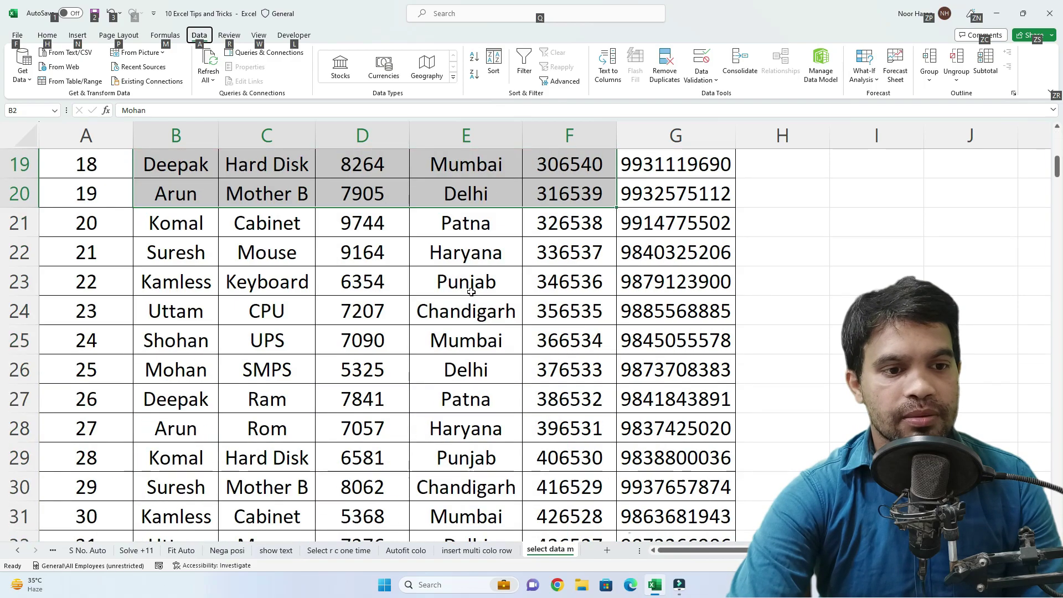
{"action": "scroll", "coordinate": [202, 338], "scroll_direction": "up", "scroll_amount": 2}
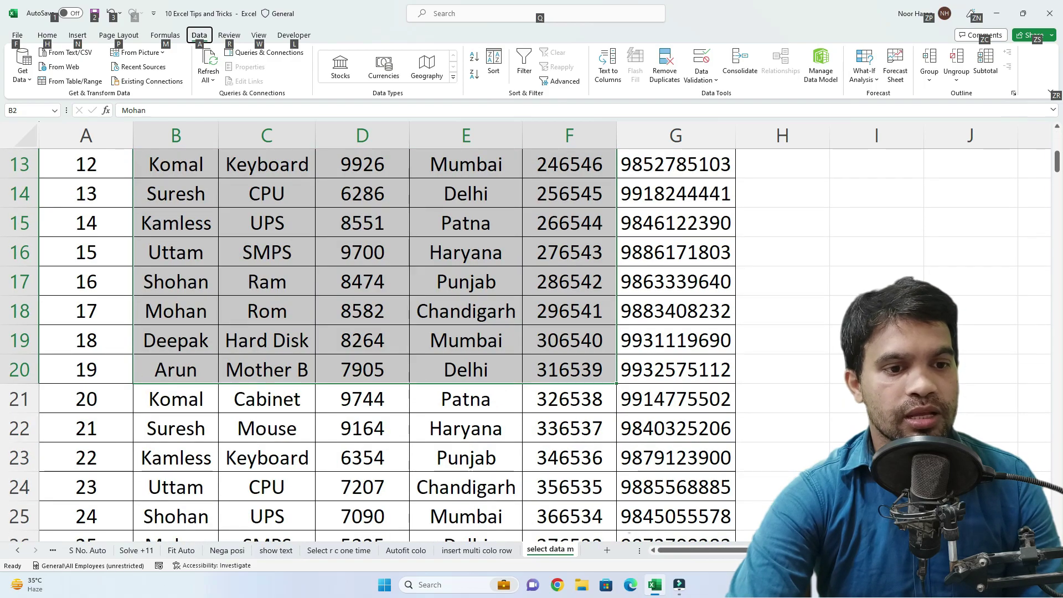
{"action": "scroll", "coordinate": [310, 345], "scroll_direction": "up", "scroll_amount": 4}
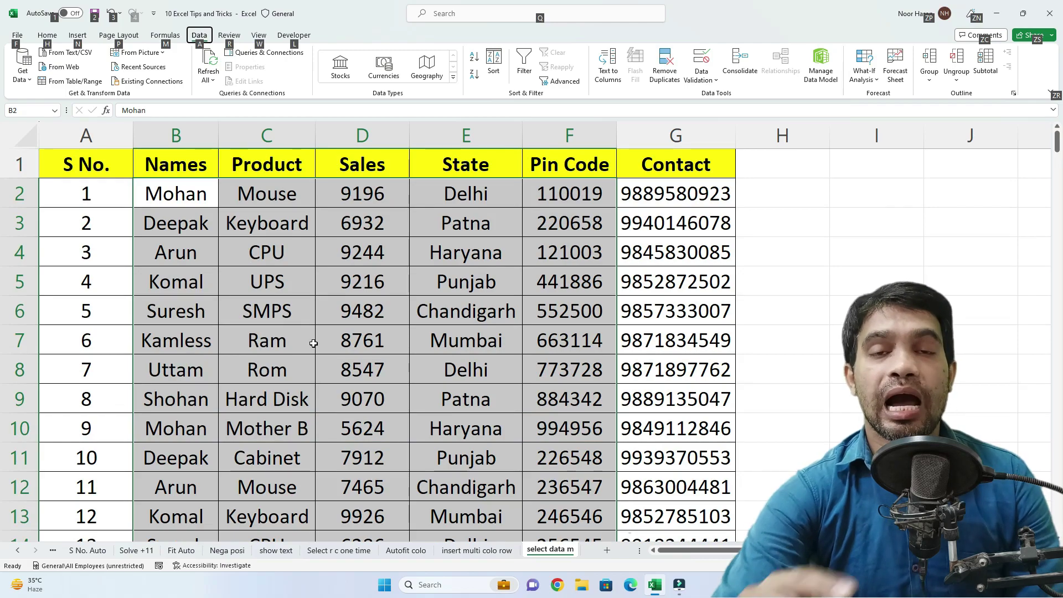